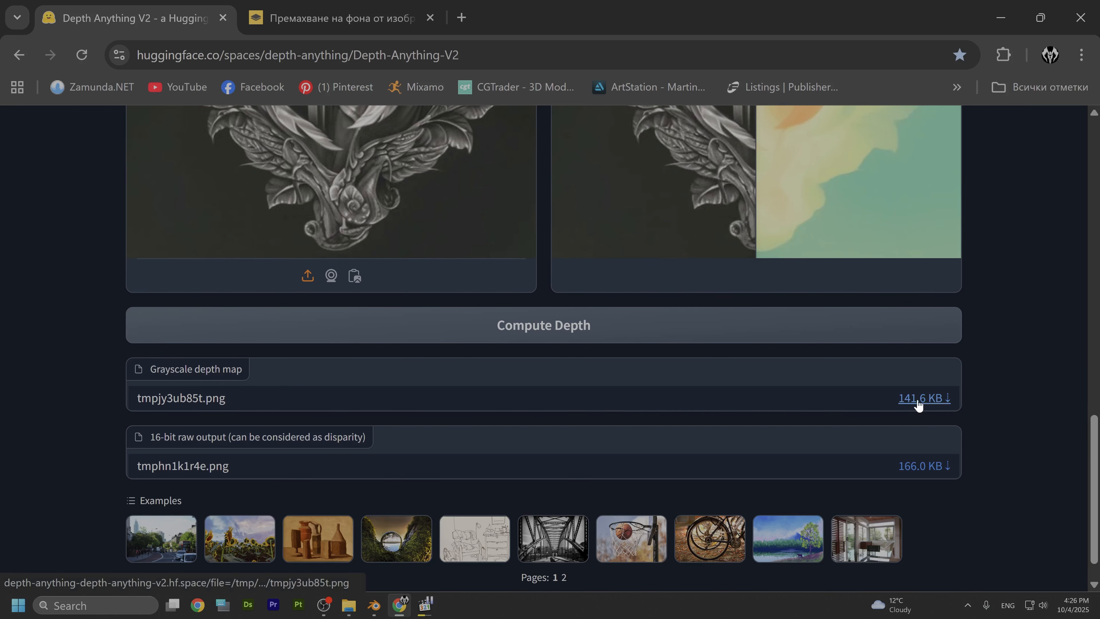
scroll(909, 400, up, 10)
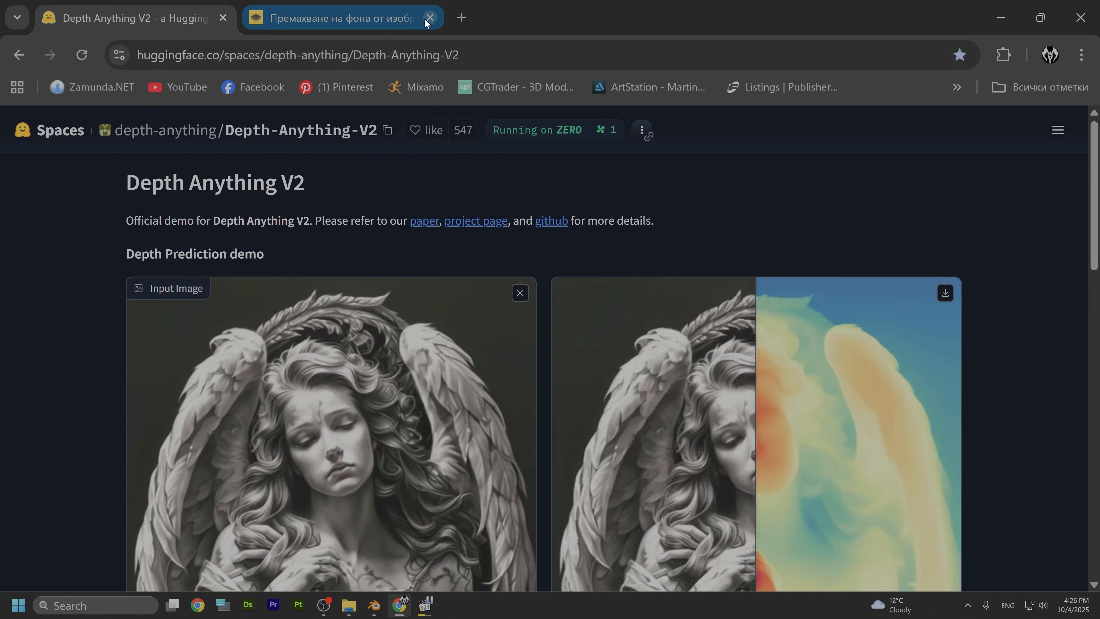
scroll(565, 275, down, 10)
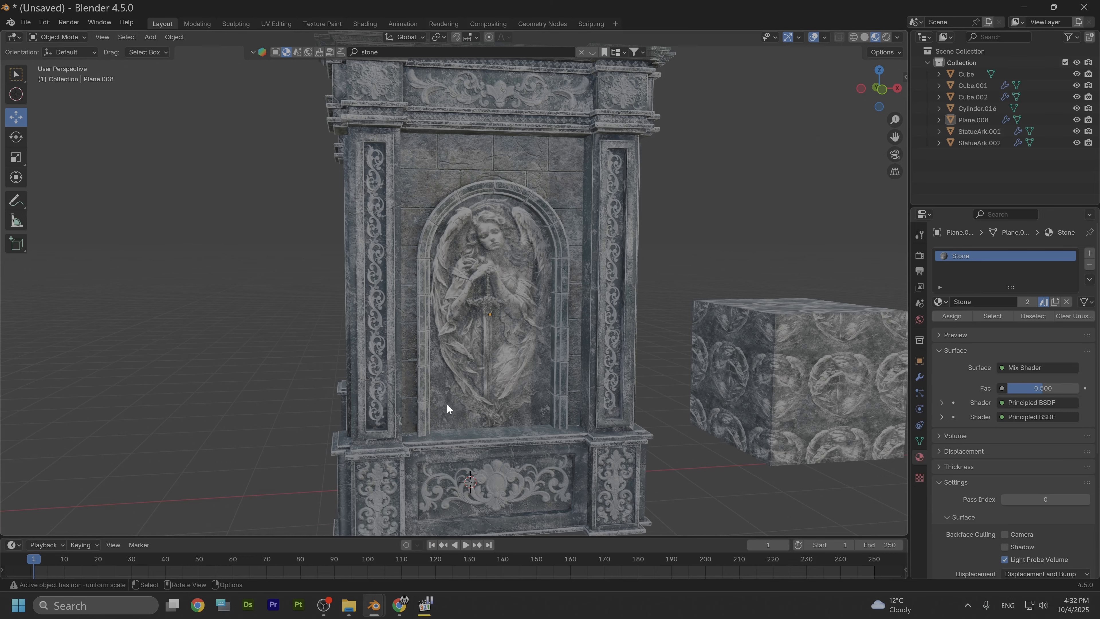
Step: Select the angel relief plane and move it along the X axis, out of the arch opening
middle_drag(532, 341, 464, 336)
scroll(444, 336, up, 2)
click(473, 283)
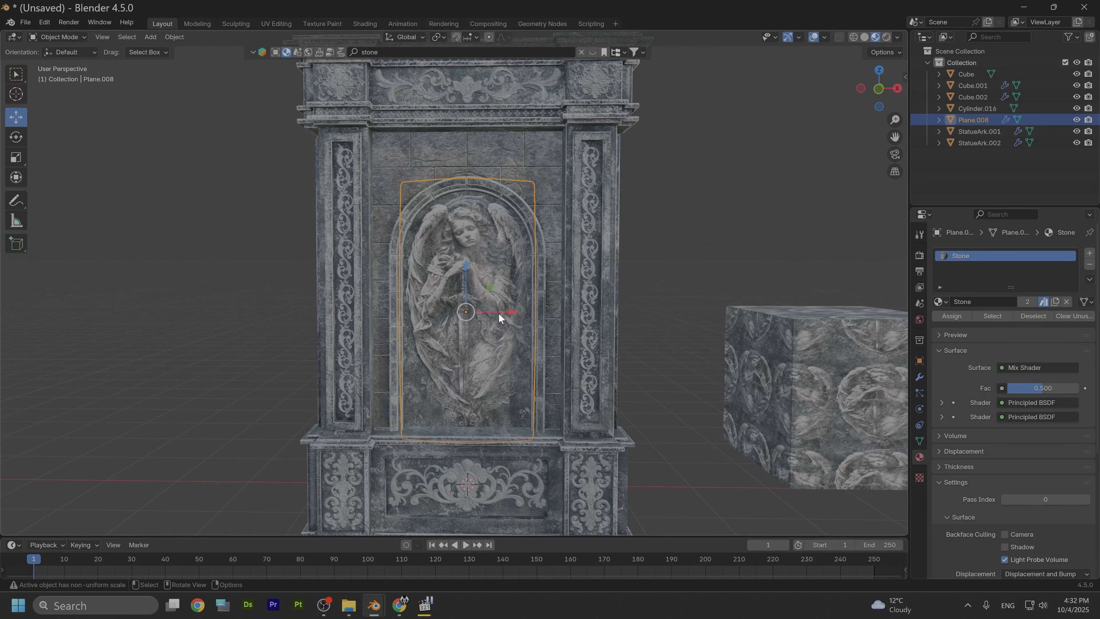
drag(499, 318, 851, 323)
middle_drag(696, 328, 524, 345)
scroll(507, 347, up, 2)
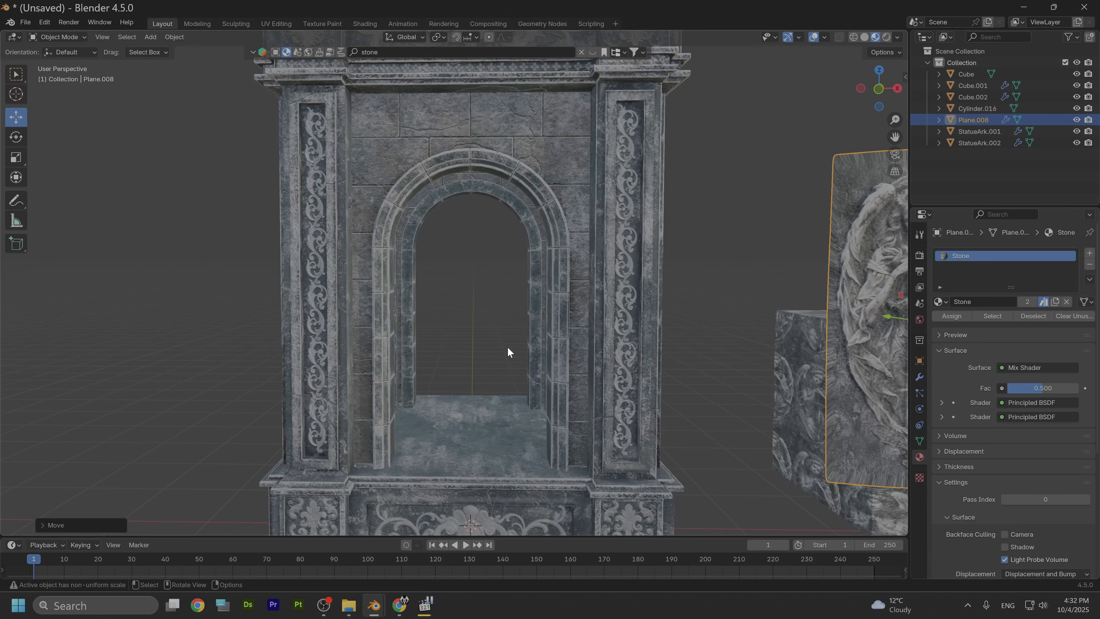
scroll(508, 346, down, 3)
Step: Snap the 3D cursor to the world origin and add a new mesh plane there
key(shift+s)
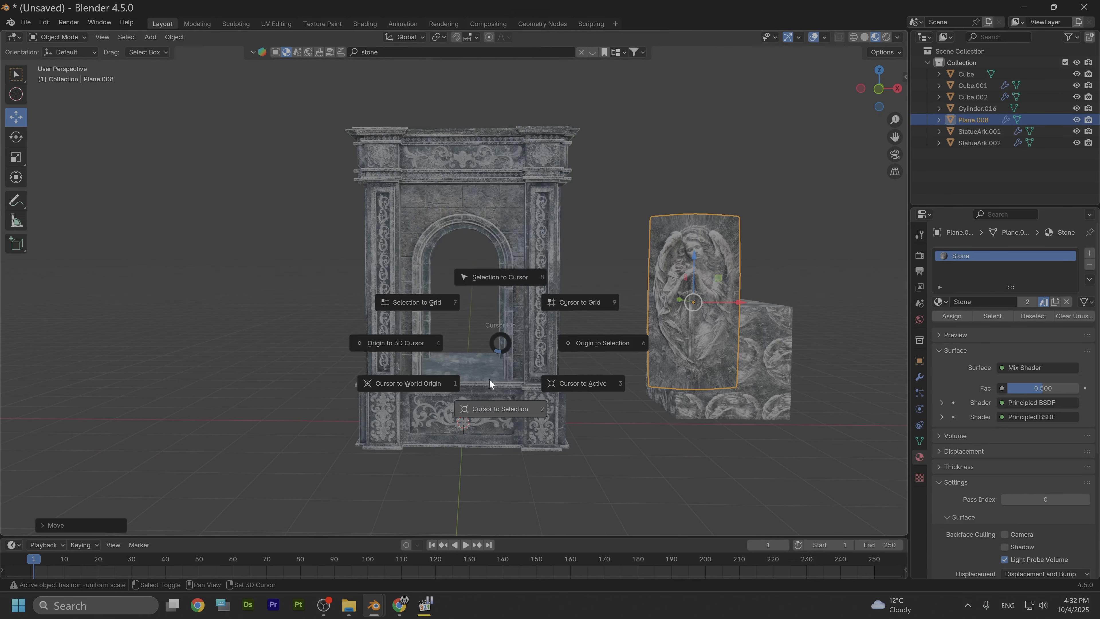
click(436, 395)
key(shift+a)
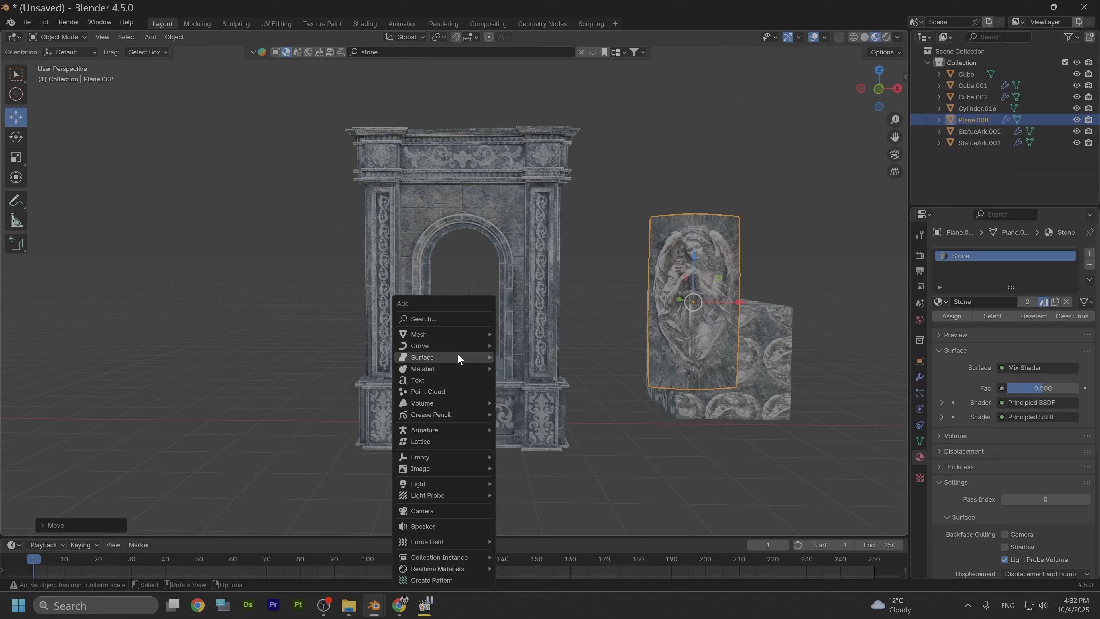
mouse_move(441, 335)
click(537, 334)
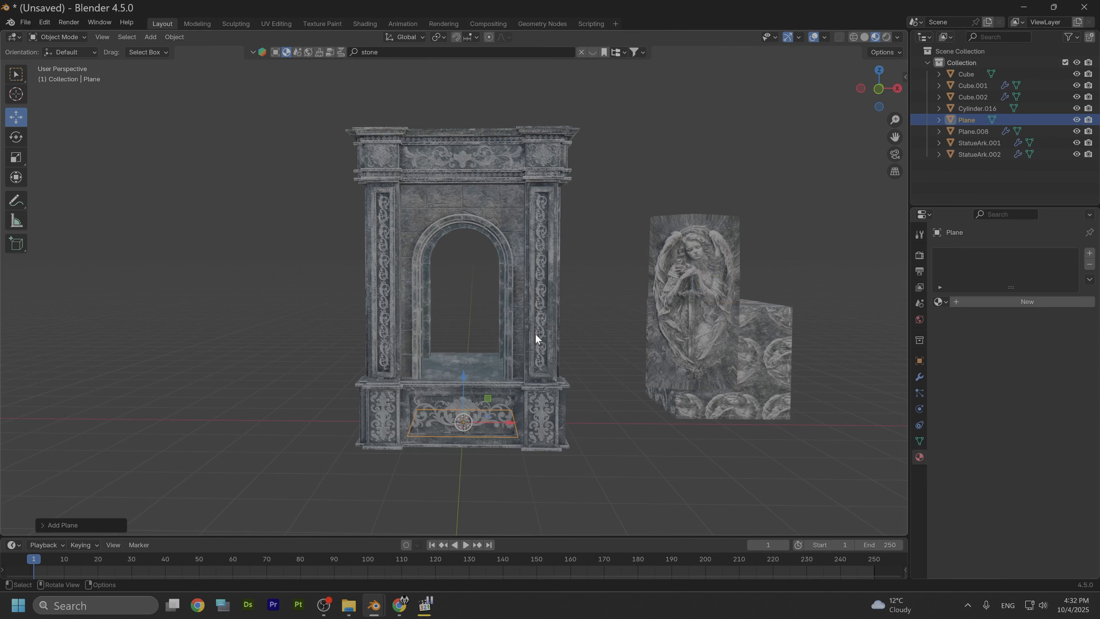
Step: Rotate the new plane 90 degrees around the X axis
text(rx)
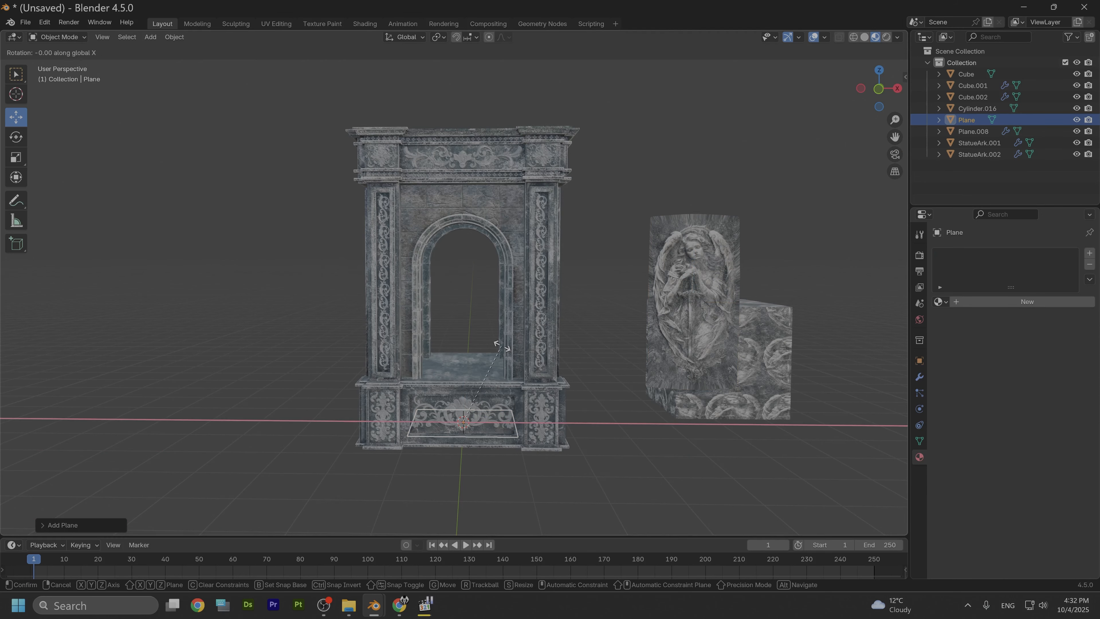
text(90)
key(Return)
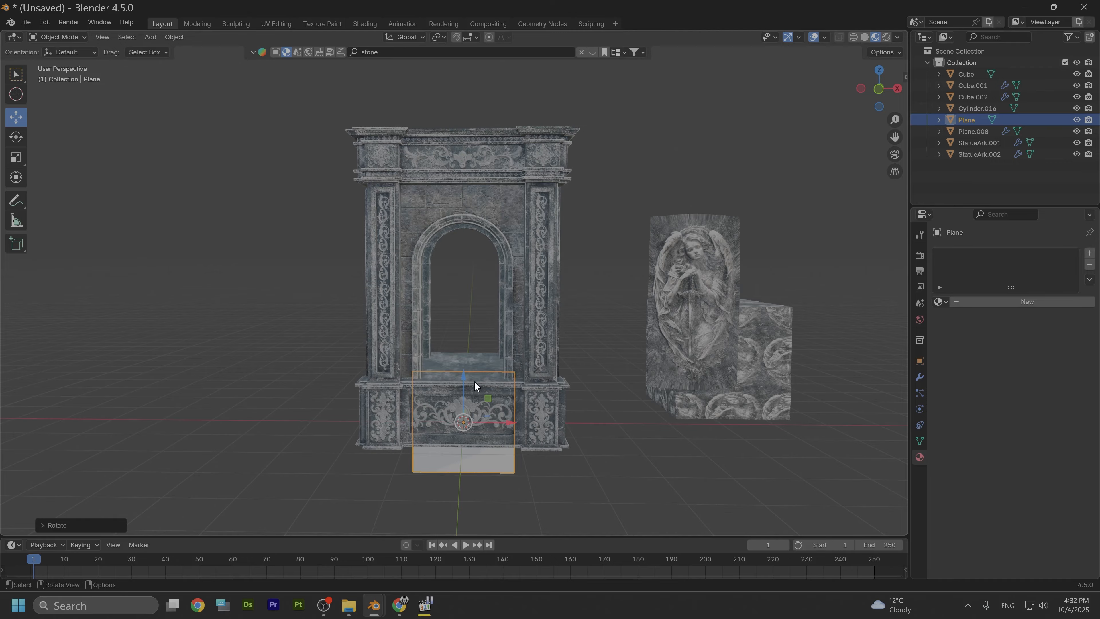
Step: Raise the plane into the arch opening and scale it along Z and X to fill the arch
drag(467, 383, 472, 267)
key(s)
key(z)
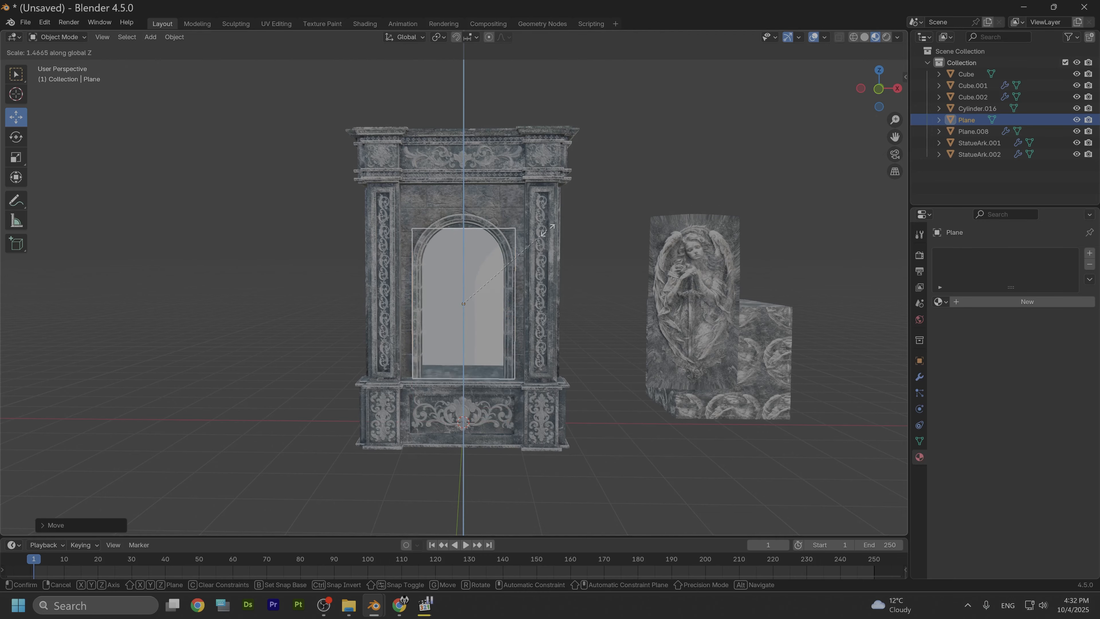
click(549, 212)
key(s)
key(x)
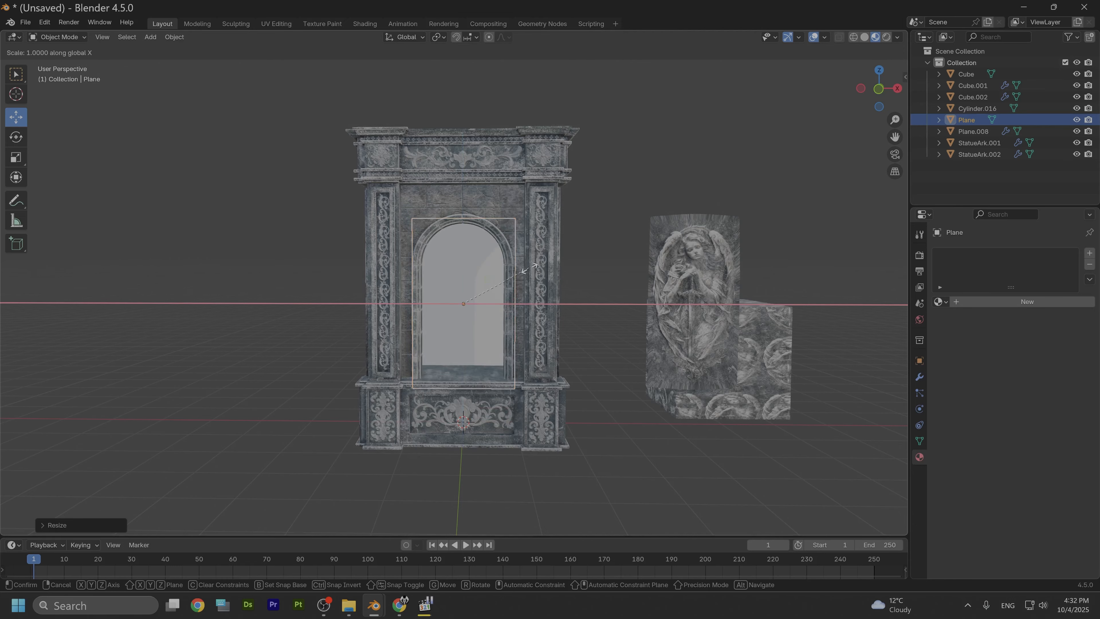
click(544, 268)
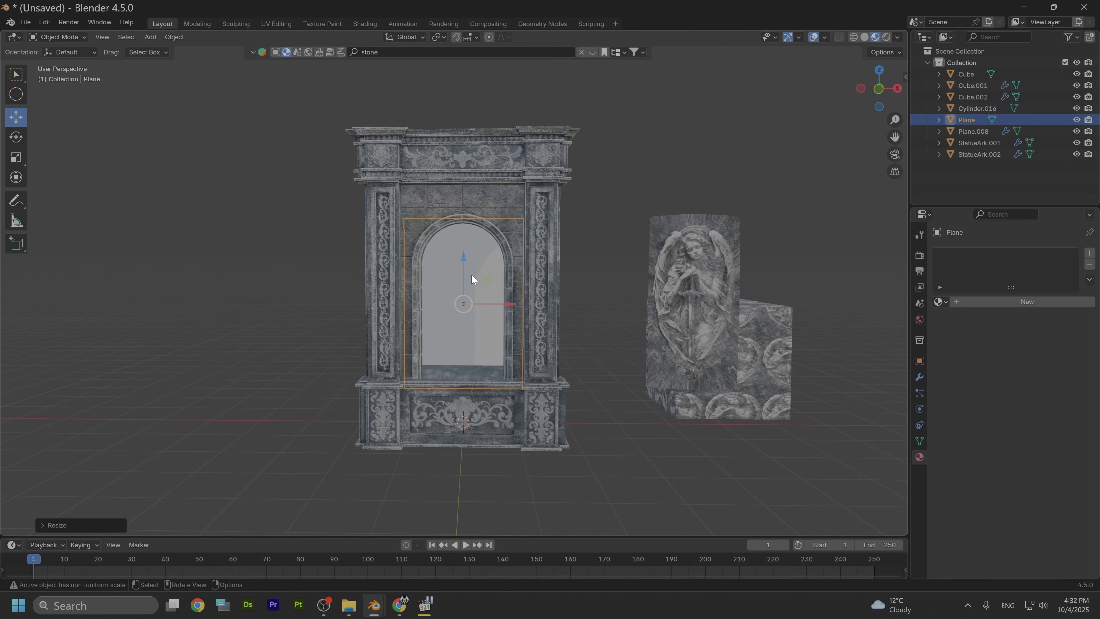
Step: Move the plane up along Z and scale it along Z to cover the arch opening
key(g)
key(z)
click(483, 253)
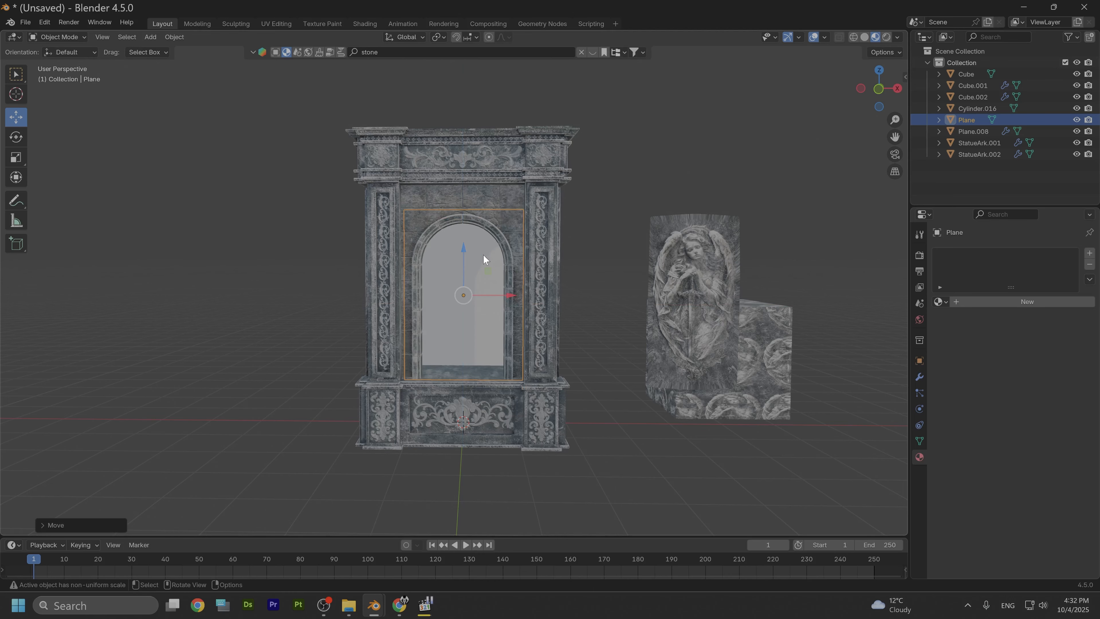
key(s)
key(z)
click(498, 254)
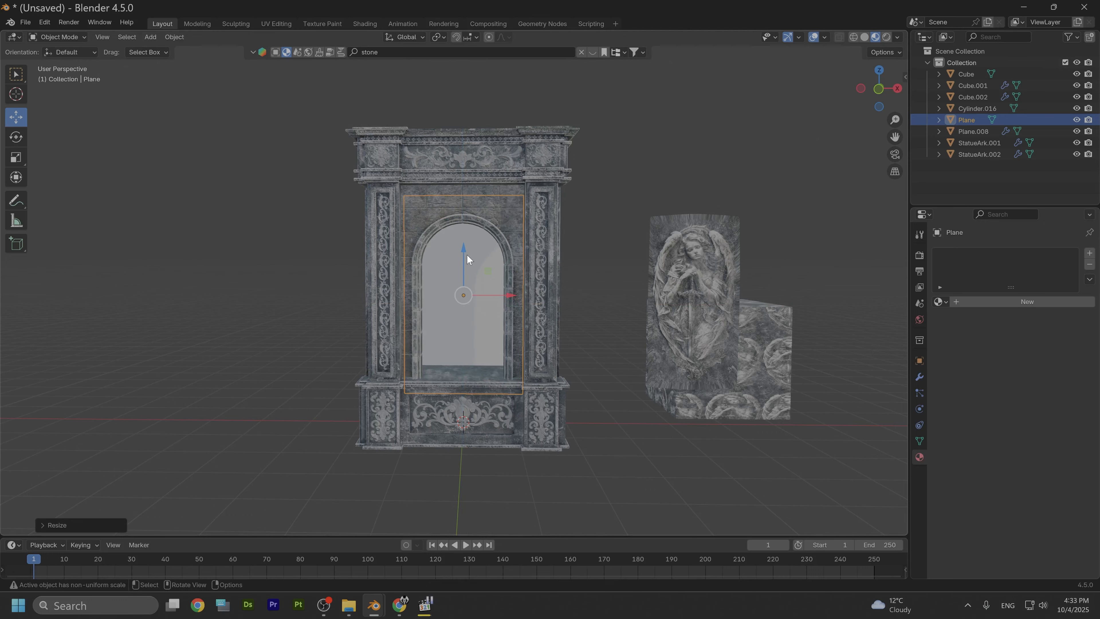
drag(467, 260, 467, 264)
Step: Enter Edit Mode on the plane and subdivide it with 30 cuts
scroll(469, 327, up, 4)
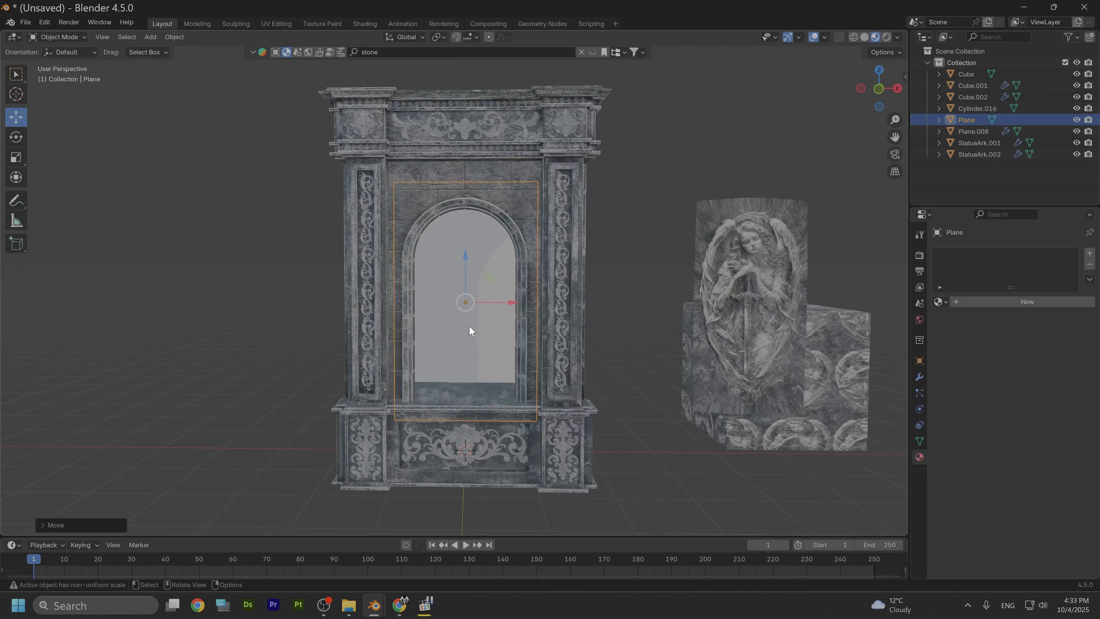
middle_drag(481, 344, 582, 335)
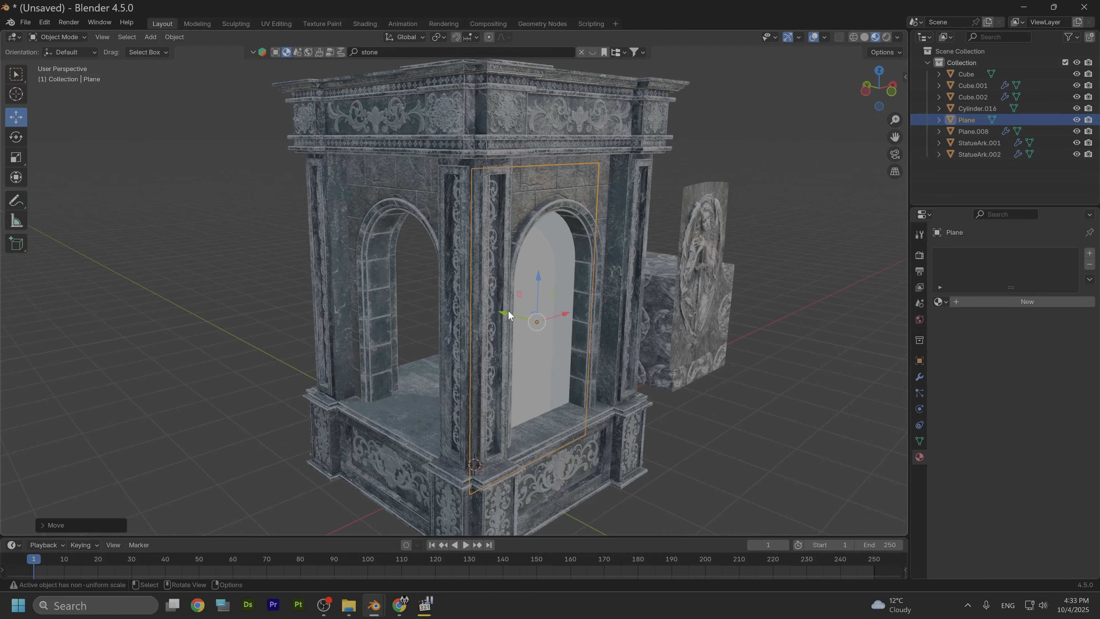
drag(505, 313, 515, 312)
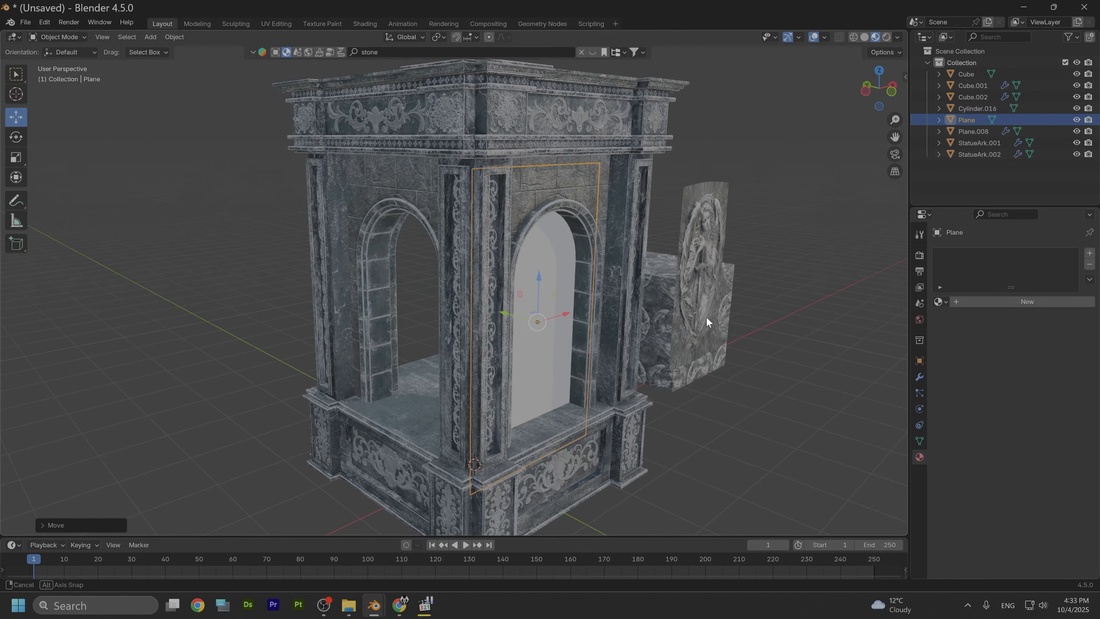
middle_drag(706, 316, 546, 322)
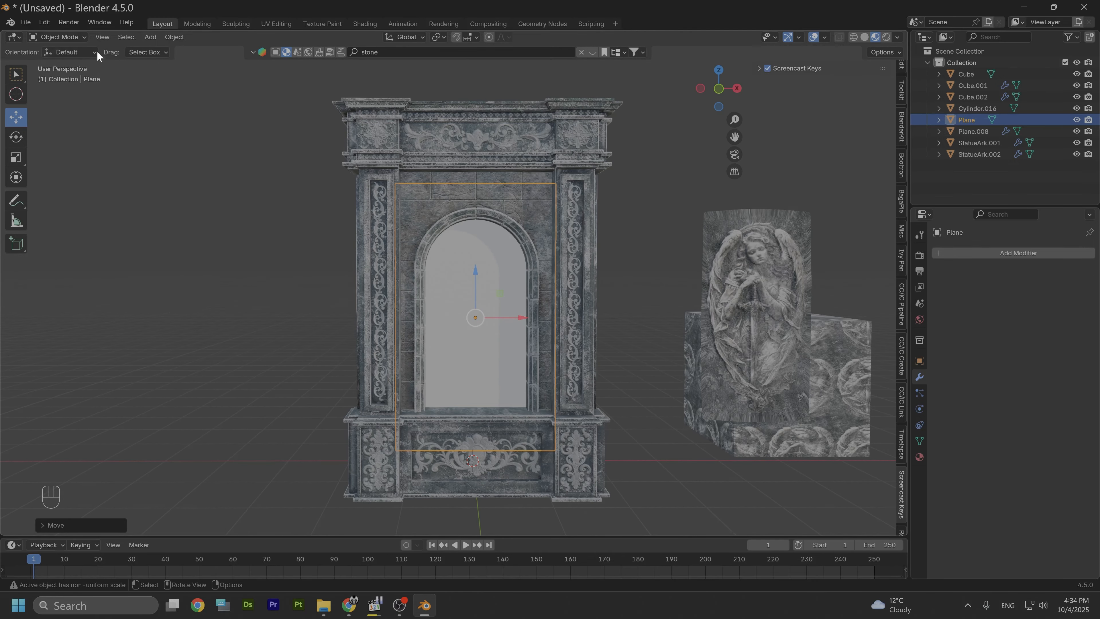
click(69, 36)
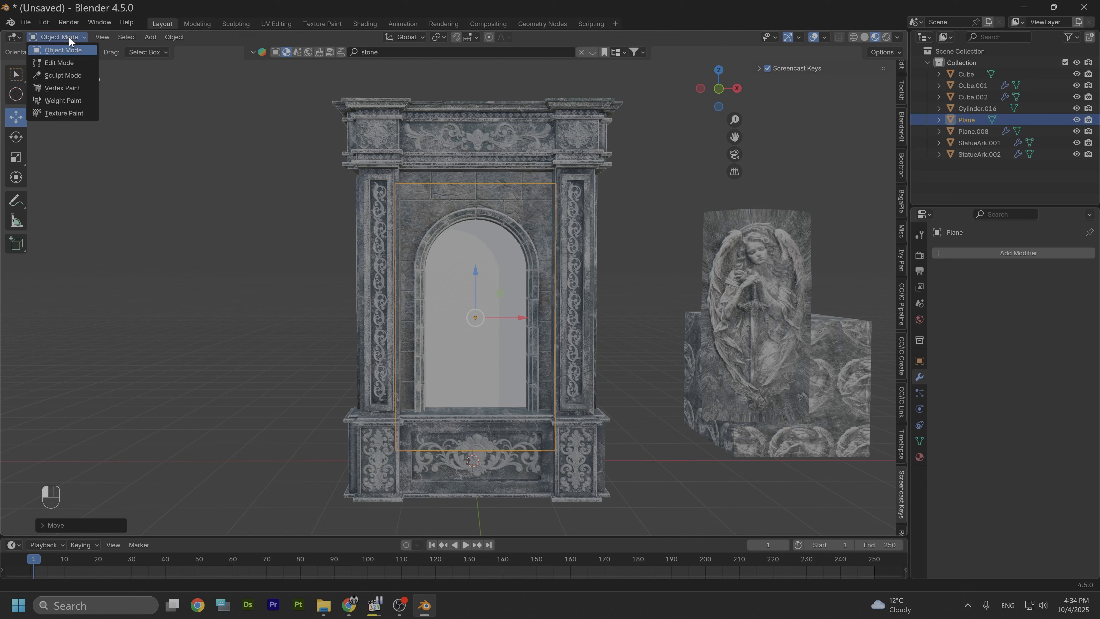
click(62, 60)
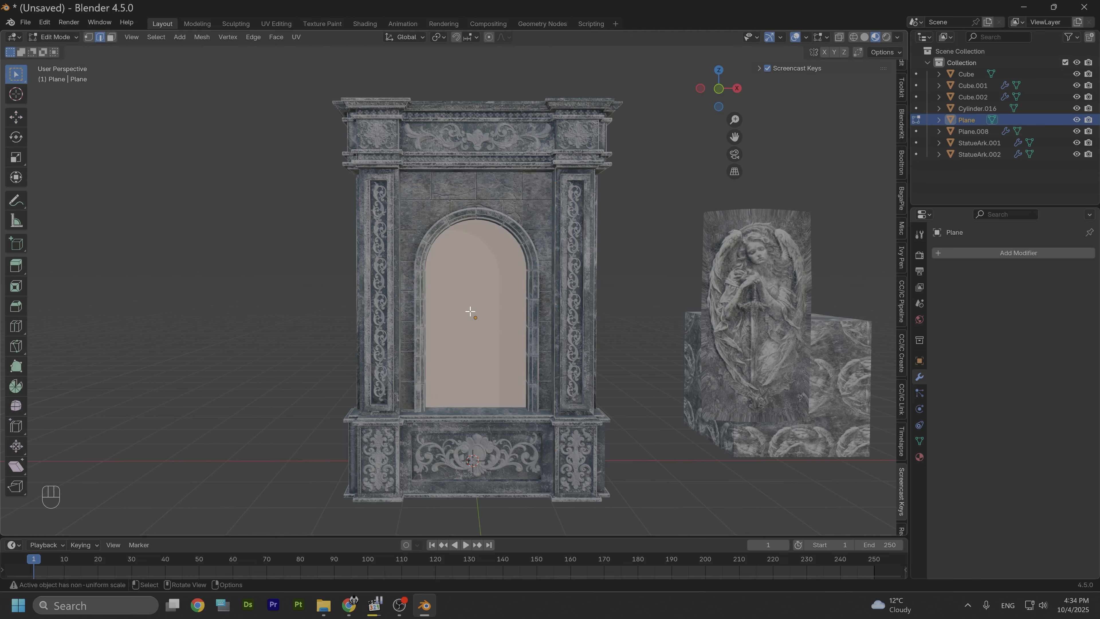
right_click(466, 314)
click(424, 245)
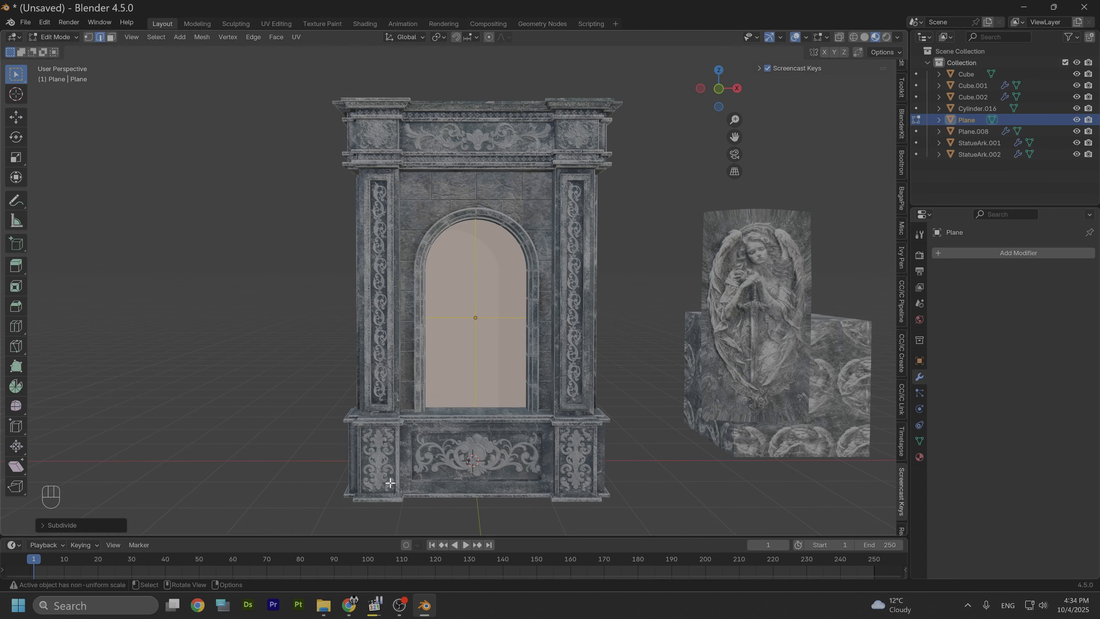
click(42, 525)
click(143, 446)
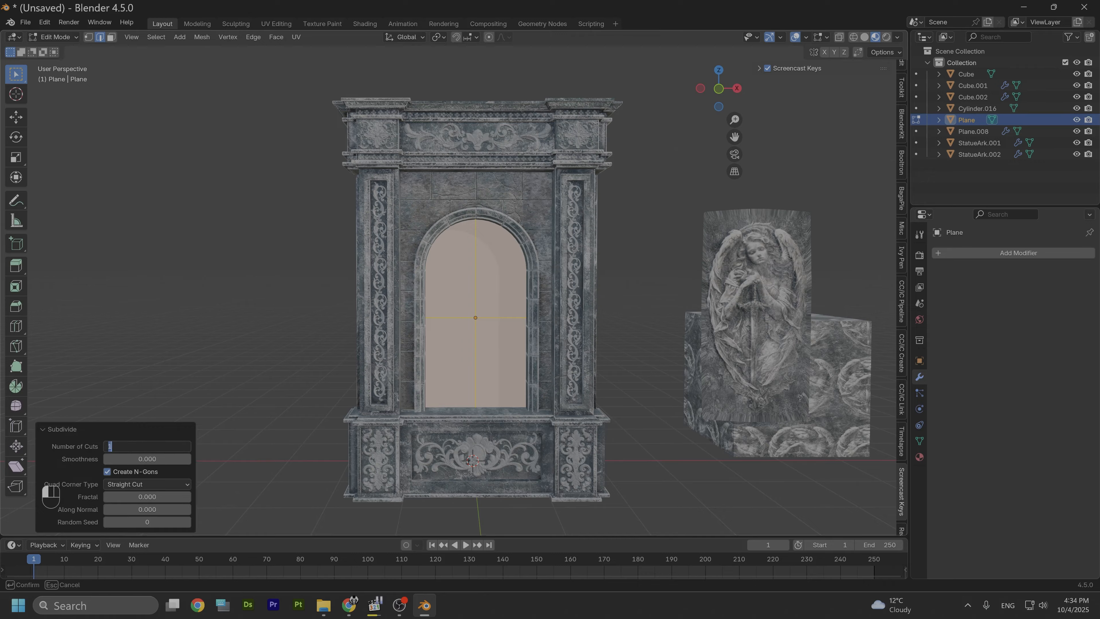
text(30)
key(Return)
Step: Return to Object Mode, add a Multiresolution modifier to the plane and subdivide it
click(57, 37)
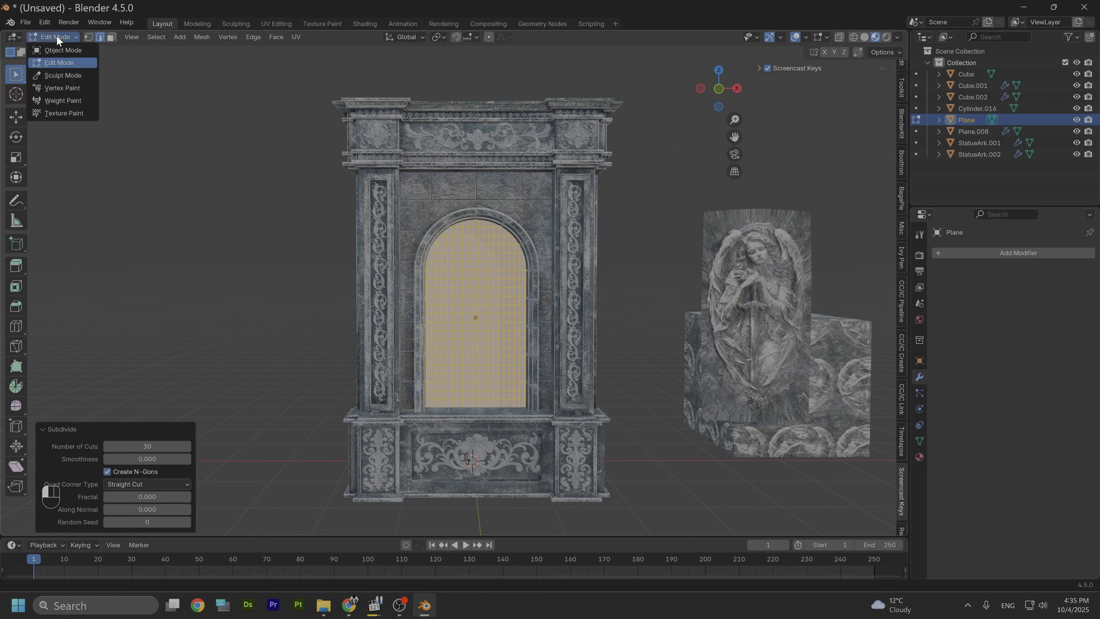
click(67, 51)
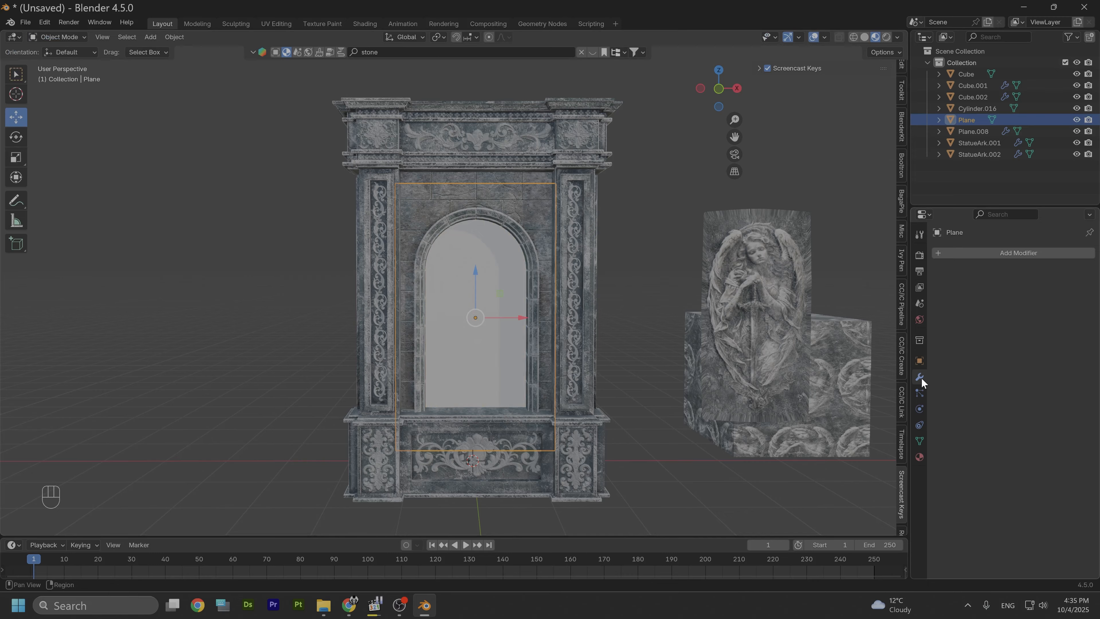
click(973, 254)
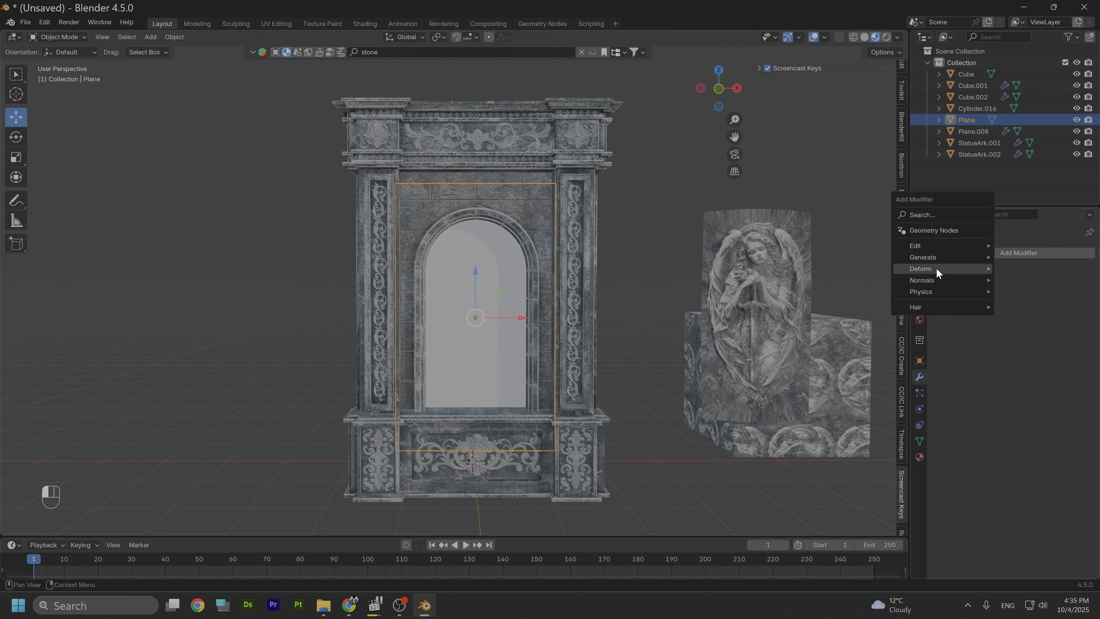
mouse_move(939, 257)
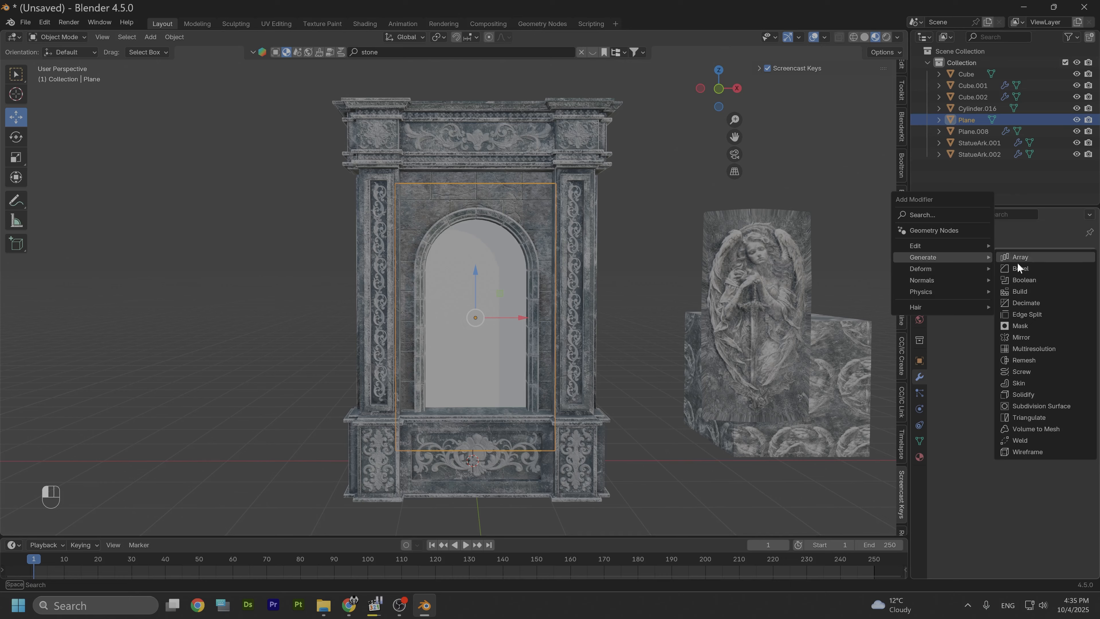
click(1051, 346)
click(1011, 373)
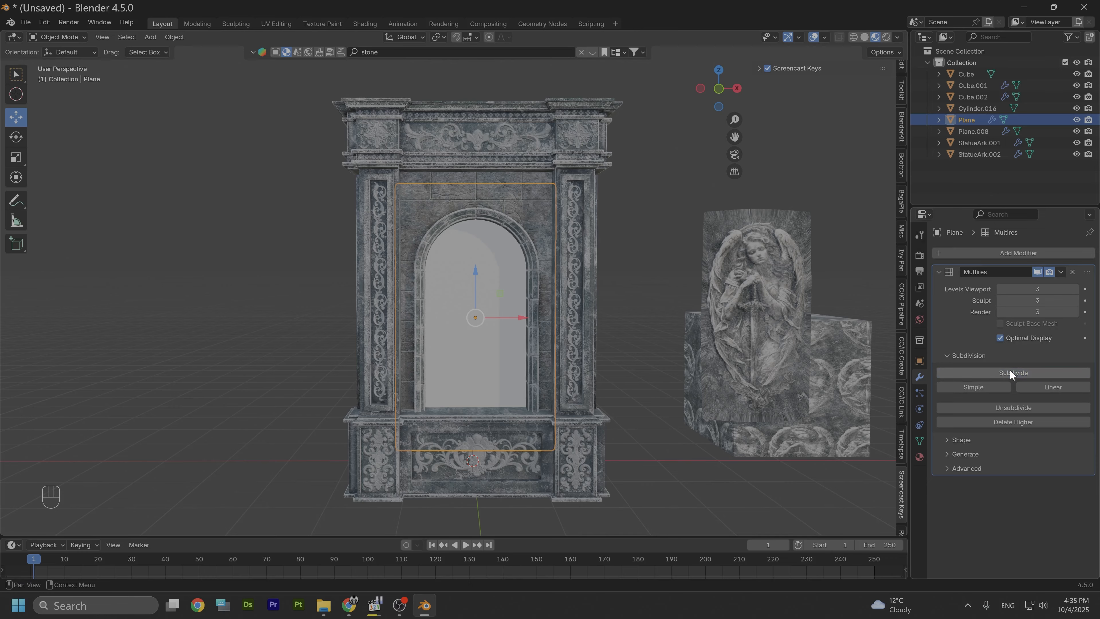
Step: Add a Displace modifier to the plane and set its strength to 0.03
click(986, 252)
mouse_move(986, 253)
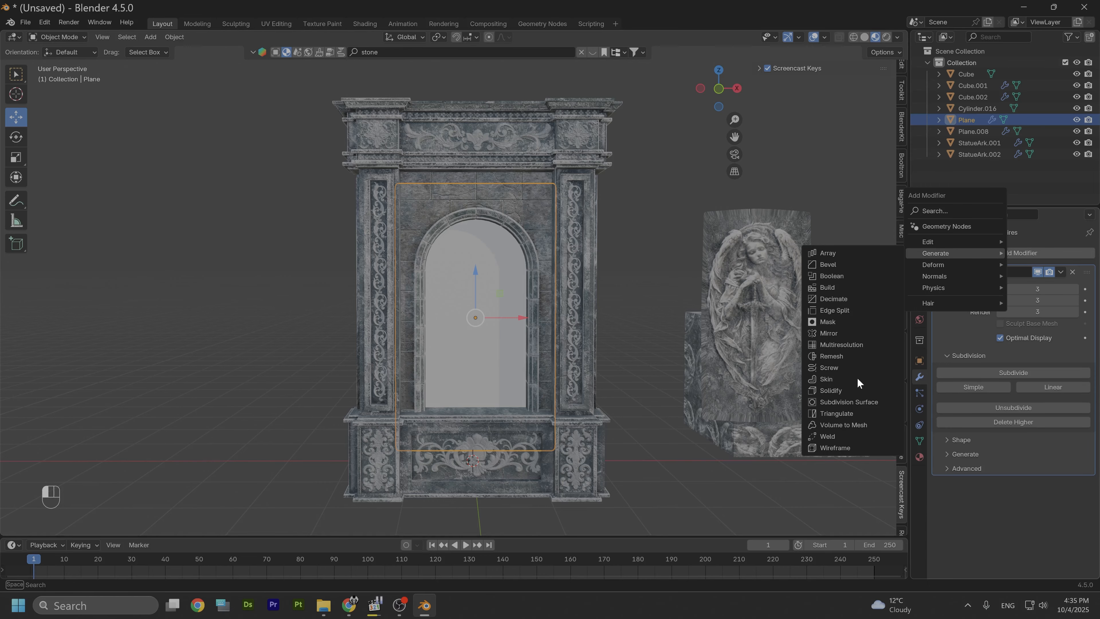
mouse_move(955, 261)
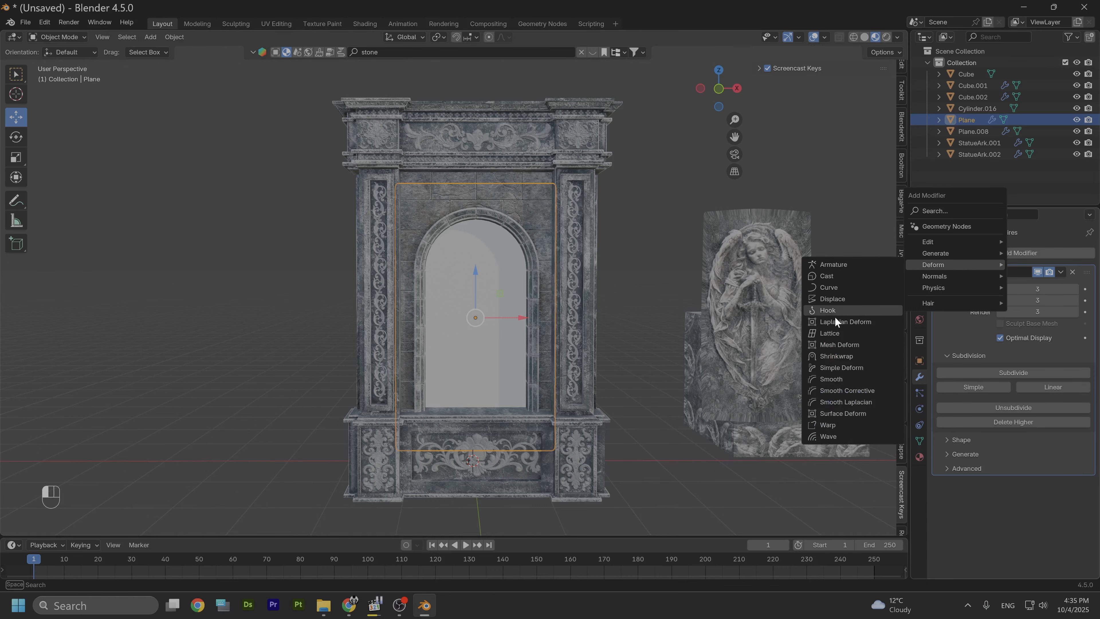
click(830, 299)
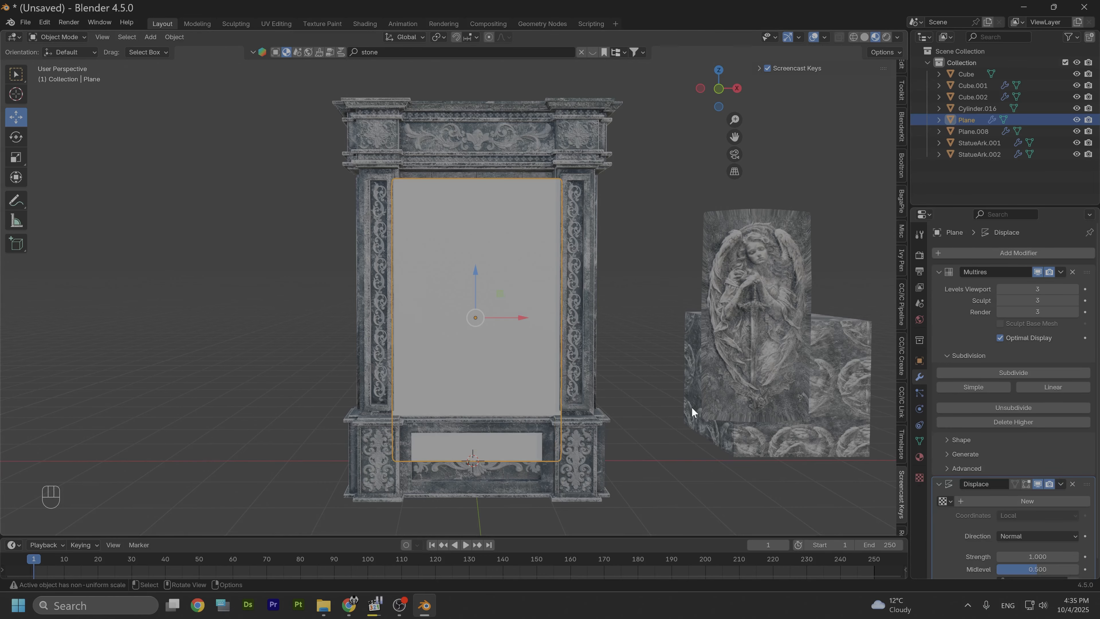
middle_drag(681, 405, 641, 338)
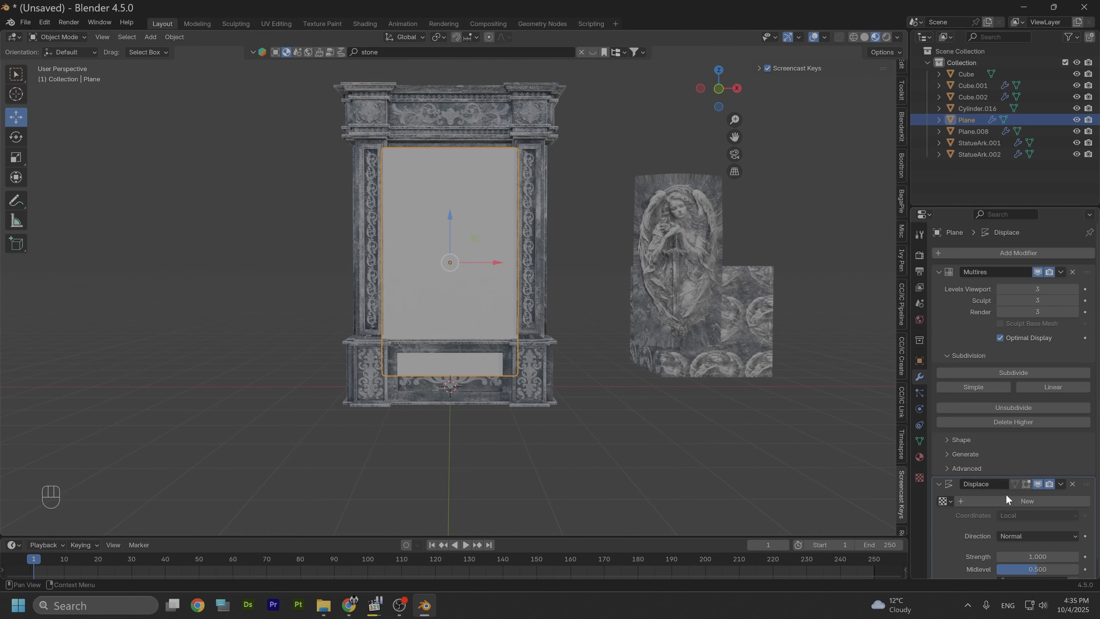
scroll(1006, 494, down, 1)
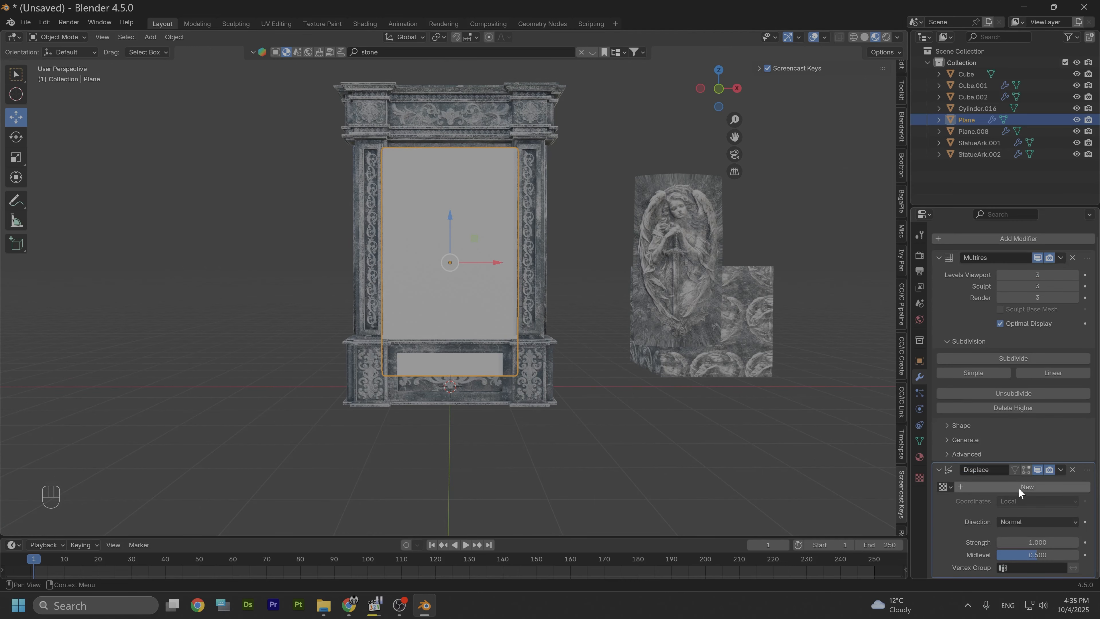
click(1035, 543)
text(0.03)
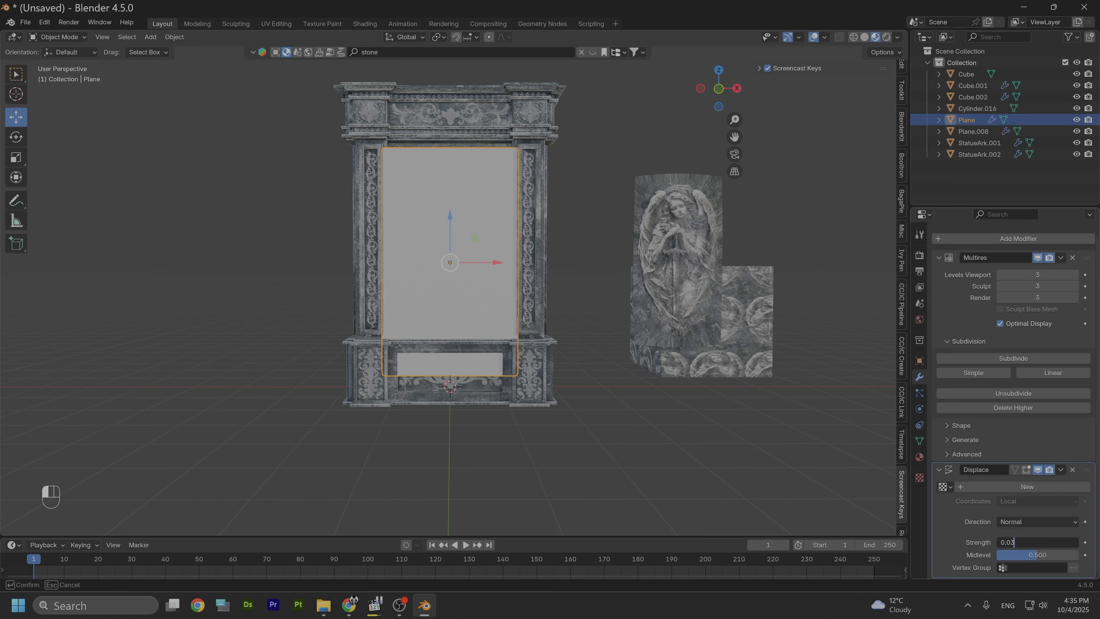
key(Return)
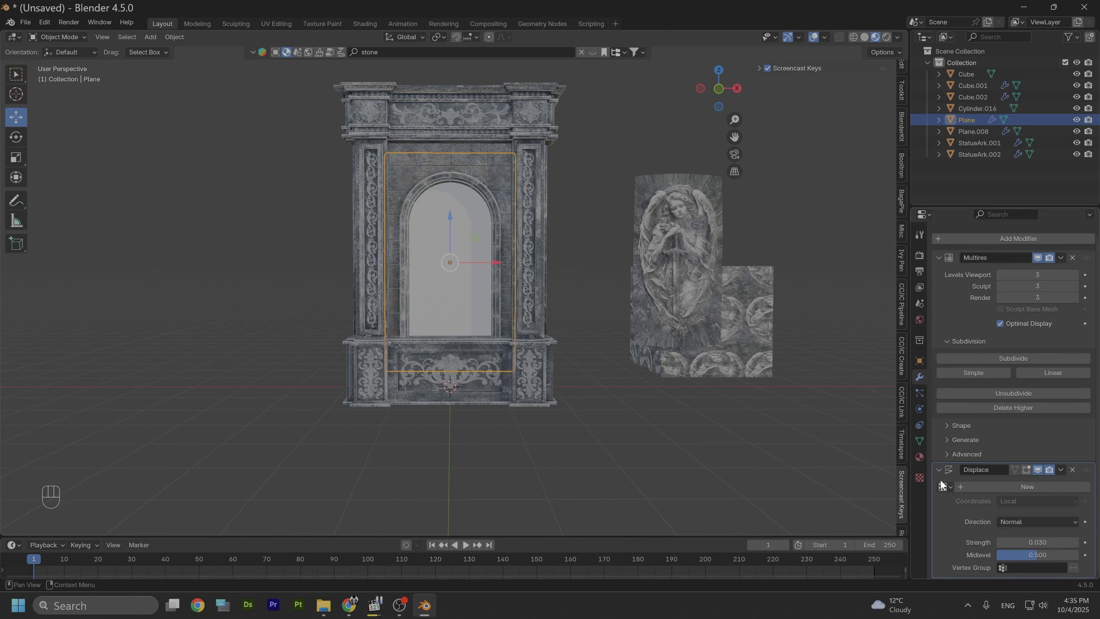
Step: Create a new image texture for the Displace modifier and load tmp6cwp4j1z.png from the Desktop's Angel Images folder
click(920, 478)
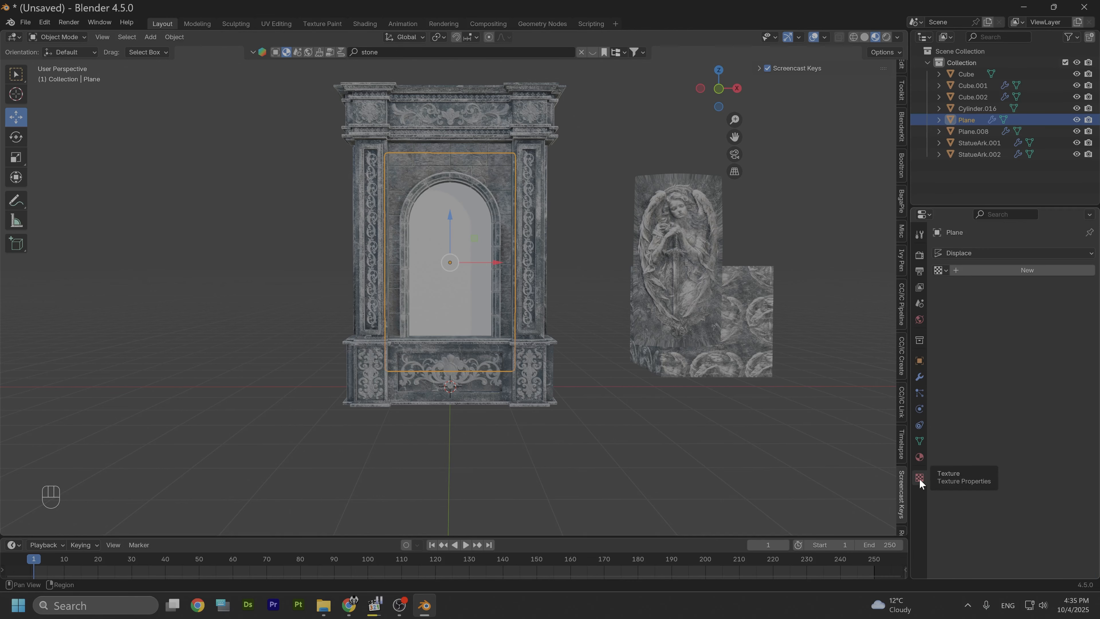
click(941, 271)
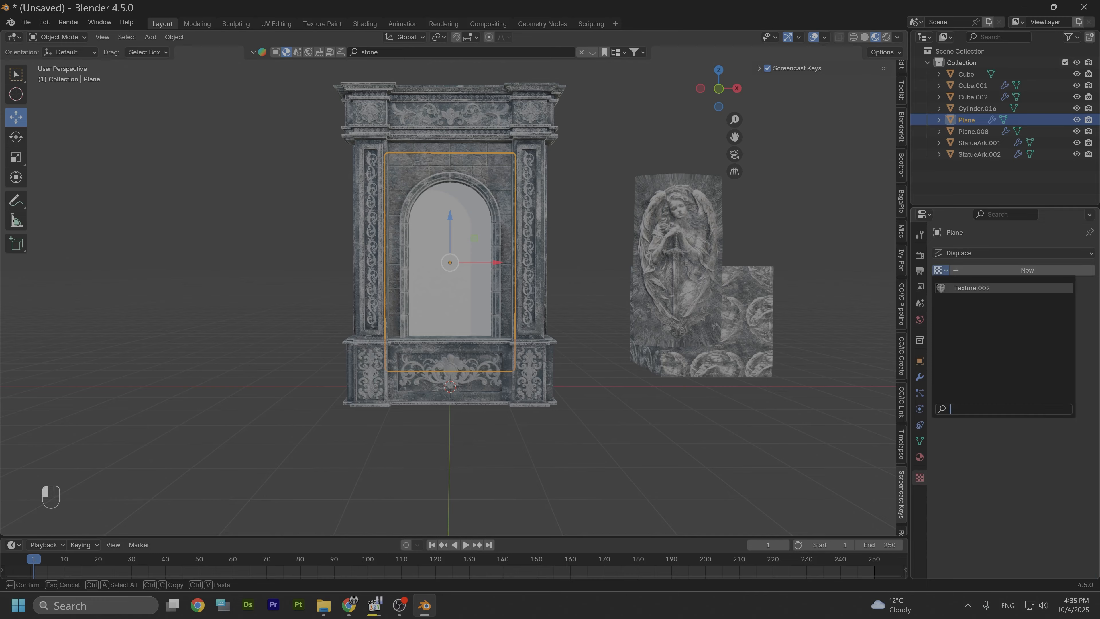
click(984, 270)
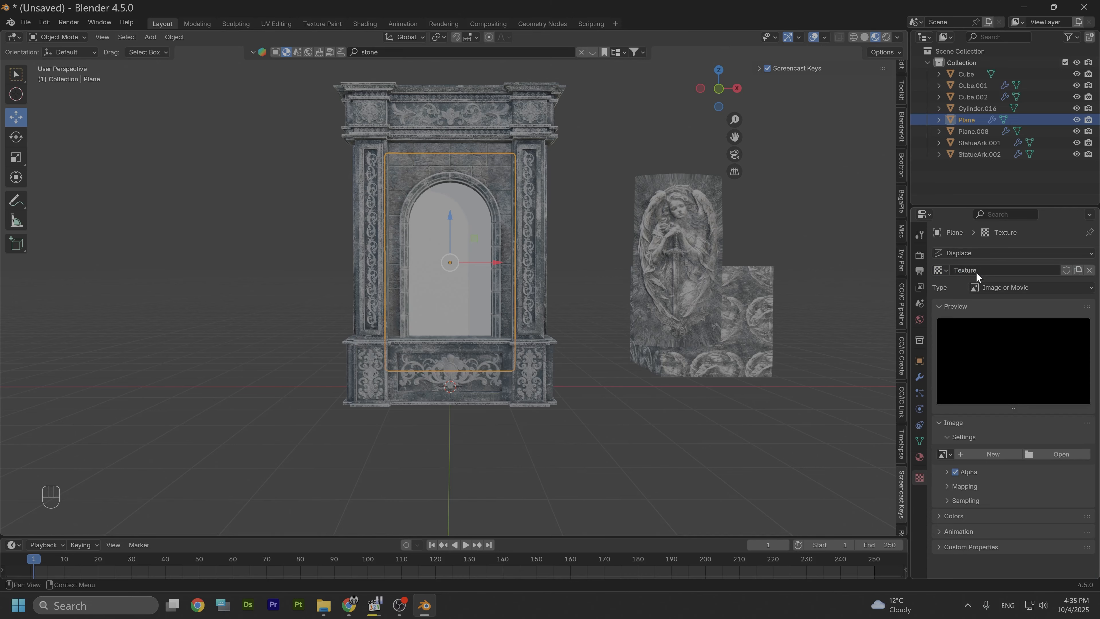
click(1049, 454)
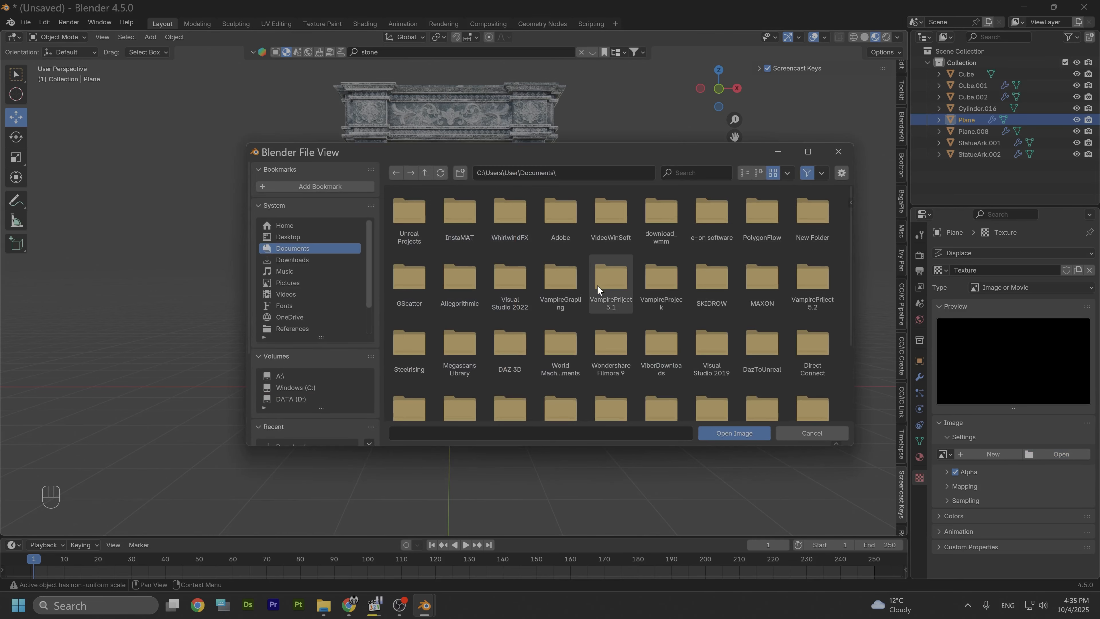
click(293, 236)
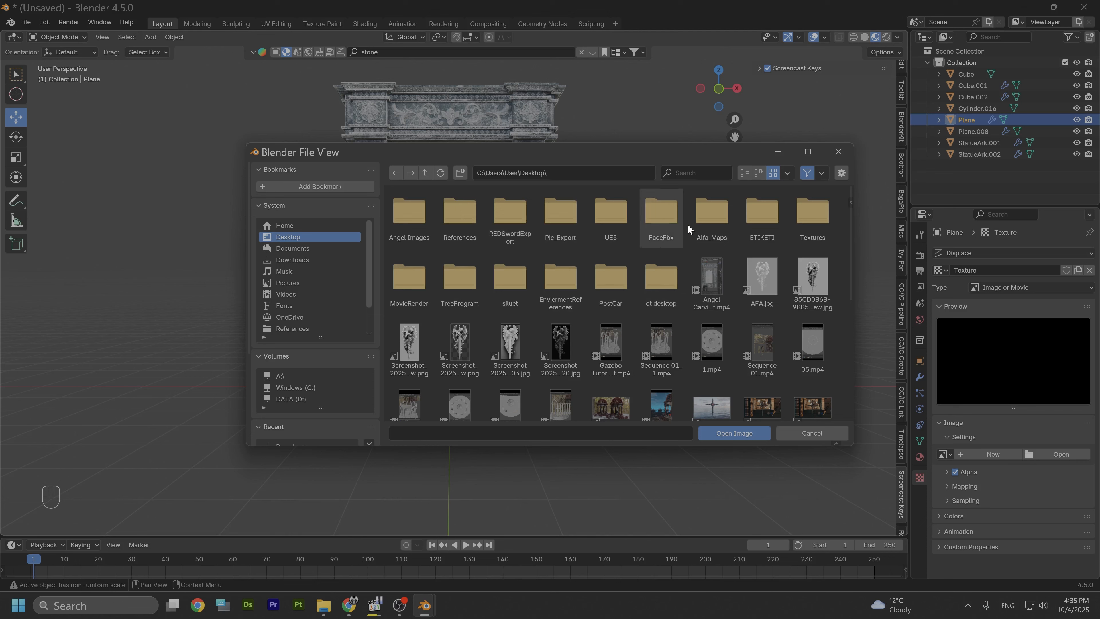
click(404, 218)
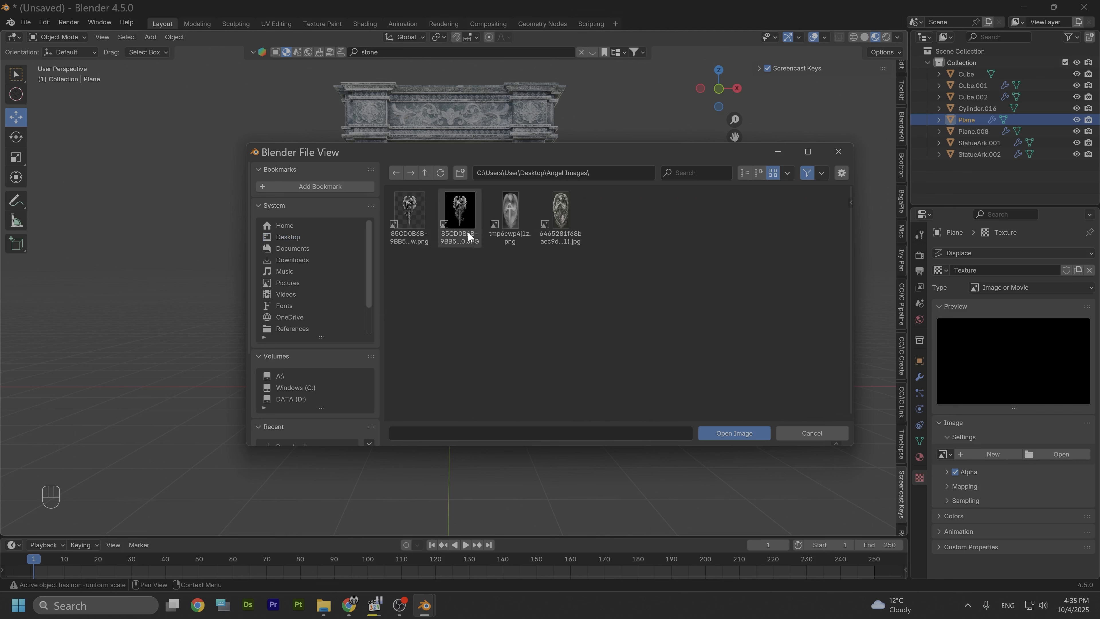
click(511, 212)
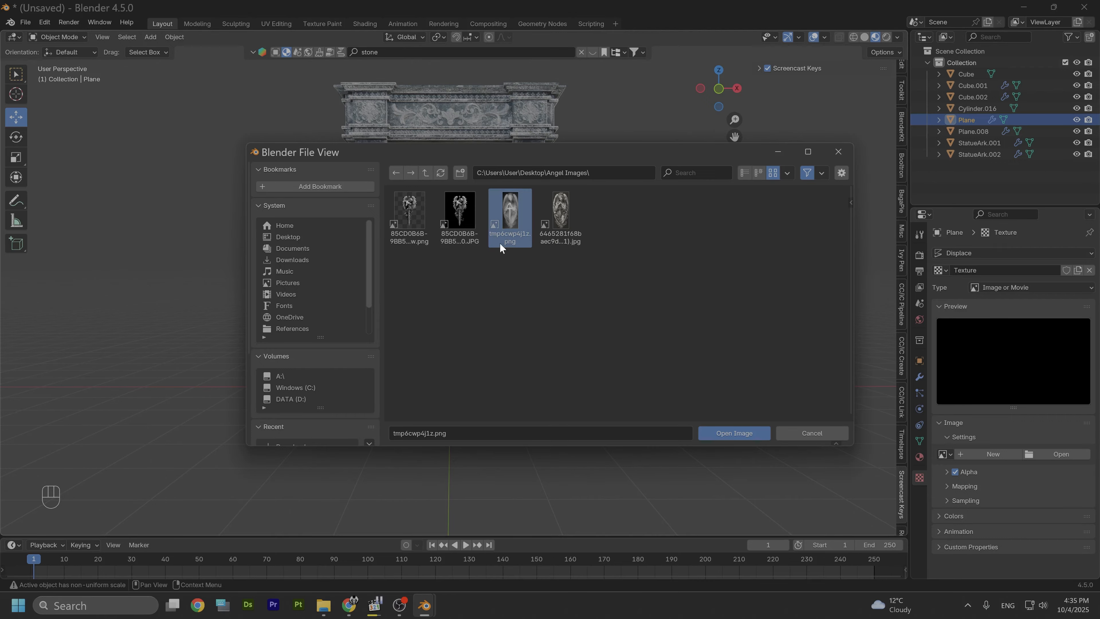
click(742, 436)
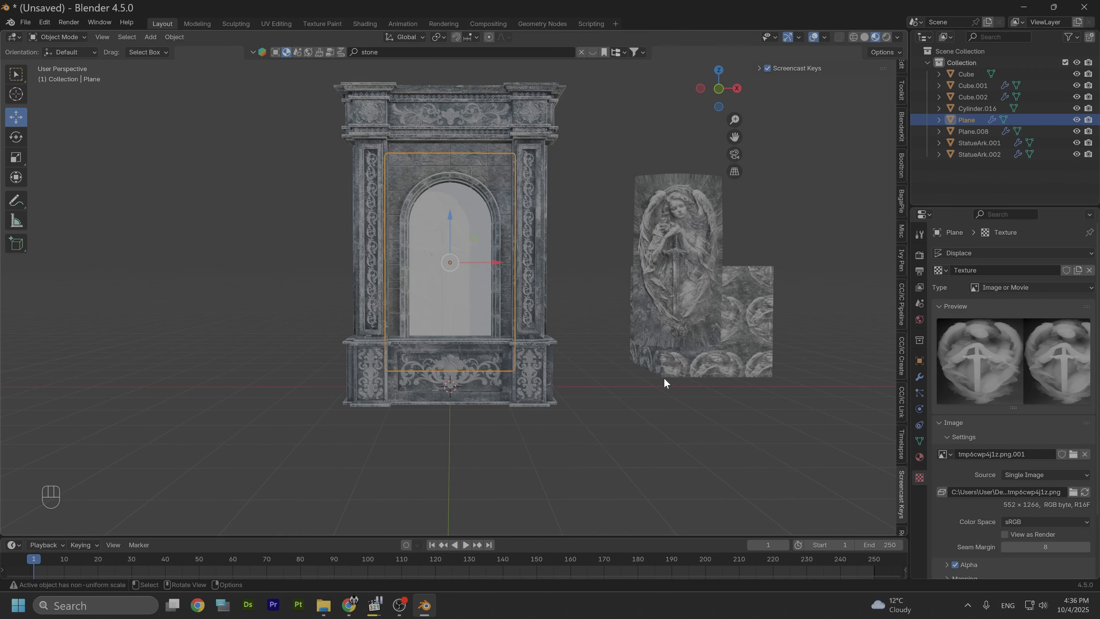
Step: Scale the plane uniformly to about 0.64, then along Z by about 1.12 to fit inside the arch
scroll(504, 318, up, 3)
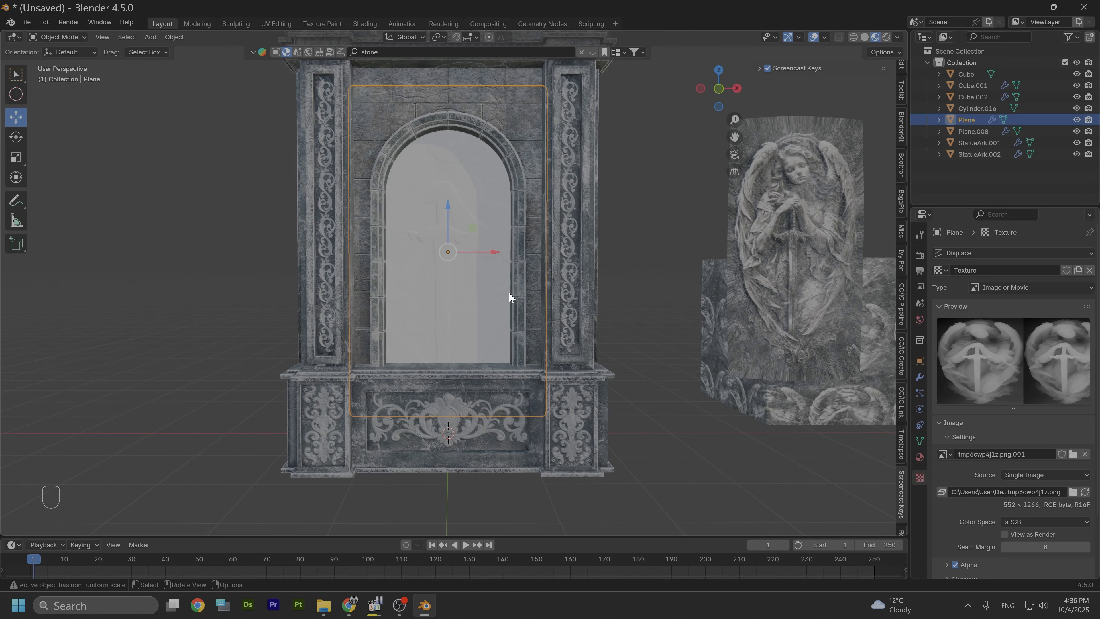
scroll(972, 449, down, 4)
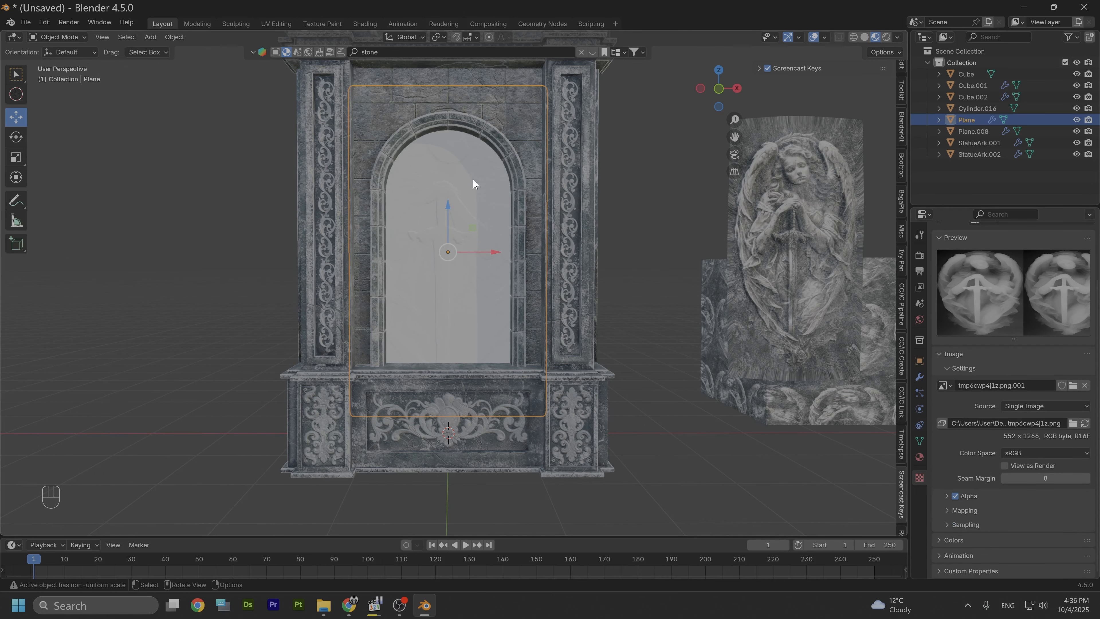
key(s)
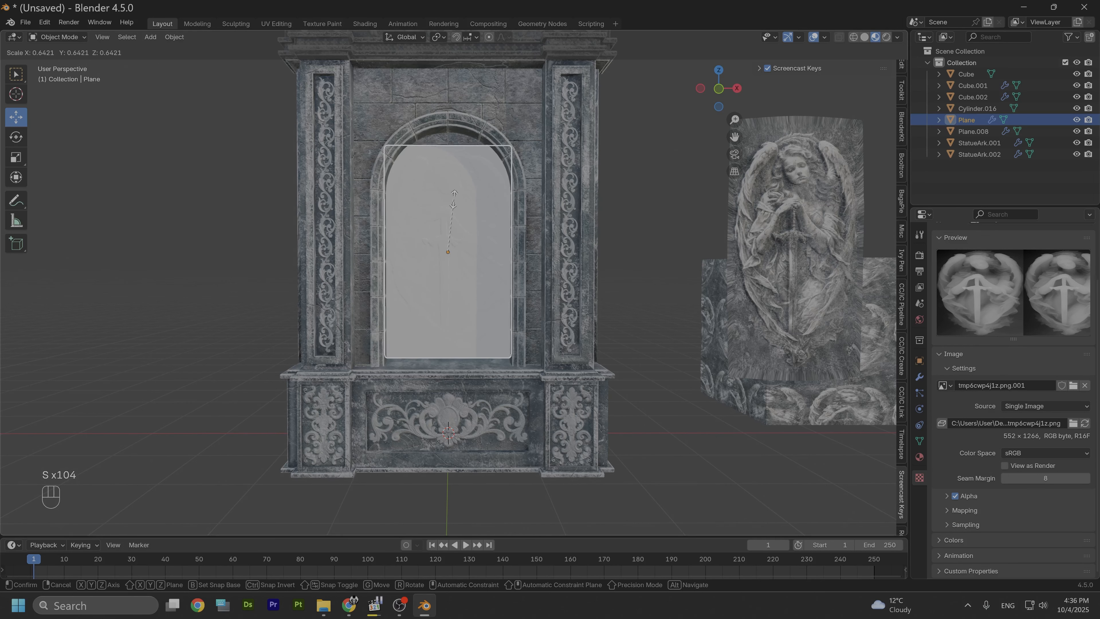
click(454, 203)
scroll(457, 221, up, 2)
mouse_move(461, 228)
alt+mouse_down()
mouse_move(447, 237)
mouse_move(466, 224)
alt+mouse_up()
key(s)
key(z)
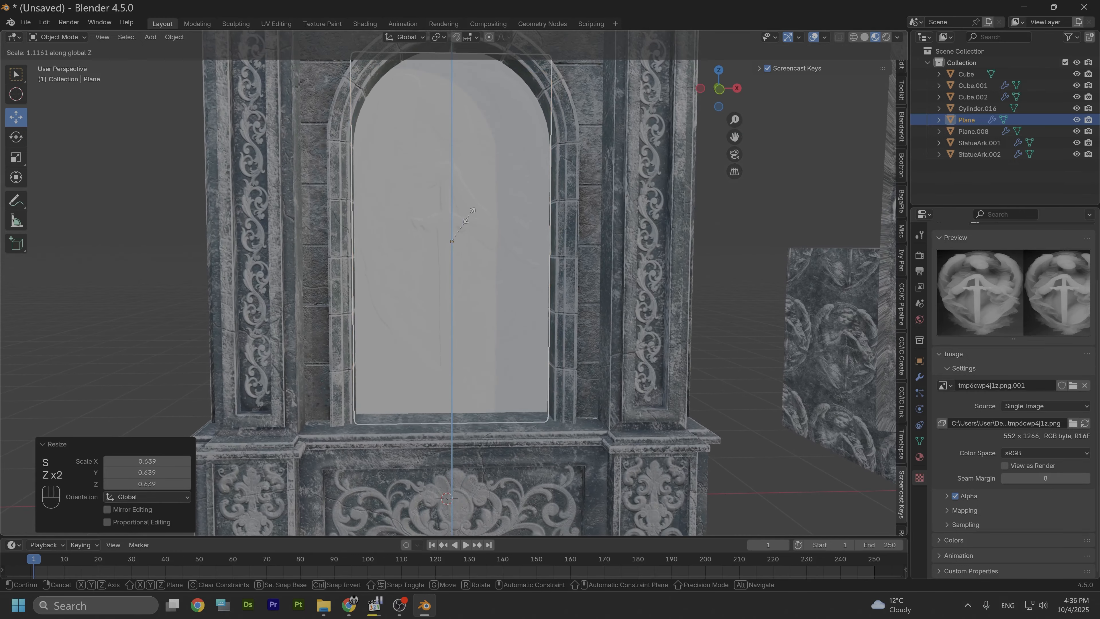
click(473, 212)
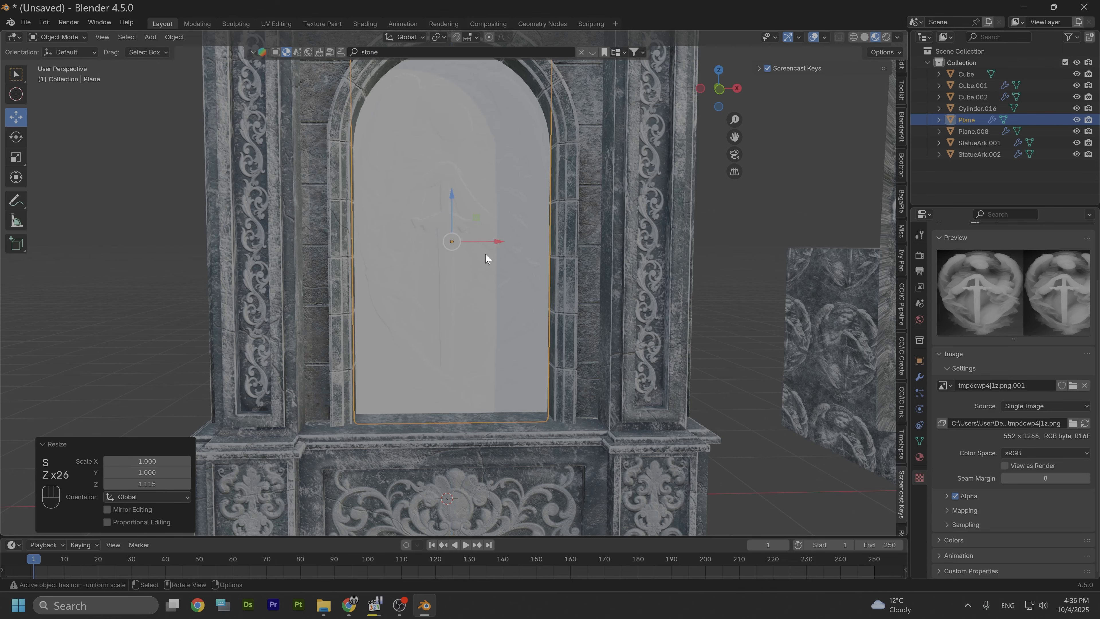
Step: Set the Displace strength to 0.13 and subdivide the Multires modifier once more
alt+drag(540, 274, 377, 253)
scroll(377, 253, up, 3)
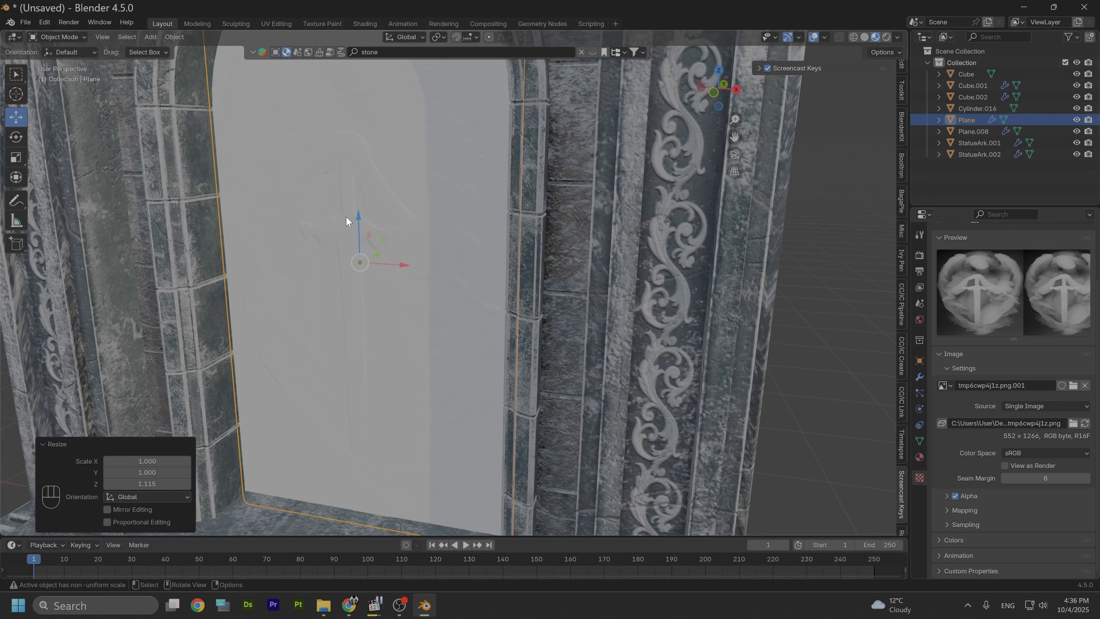
scroll(365, 193, down, 3)
alt+drag(363, 192, 501, 221)
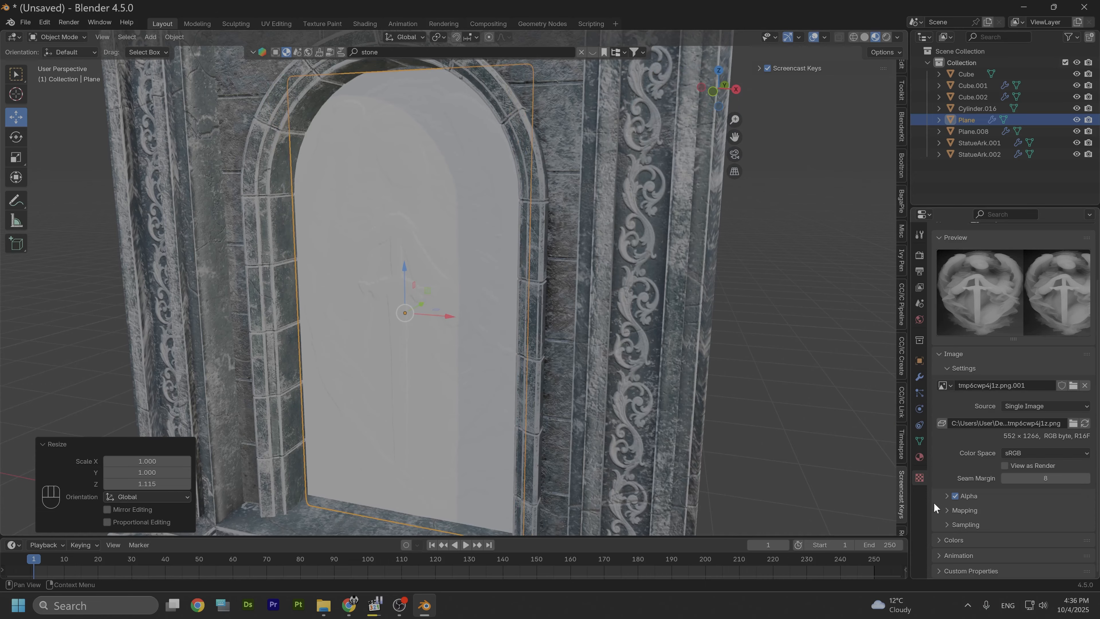
click(918, 377)
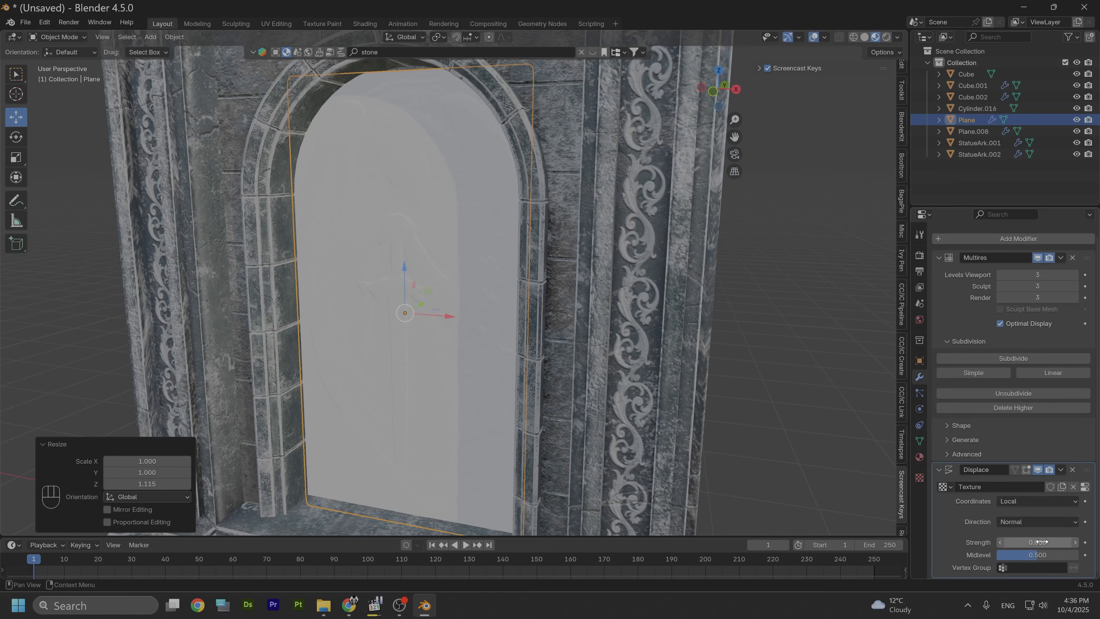
click(1075, 542)
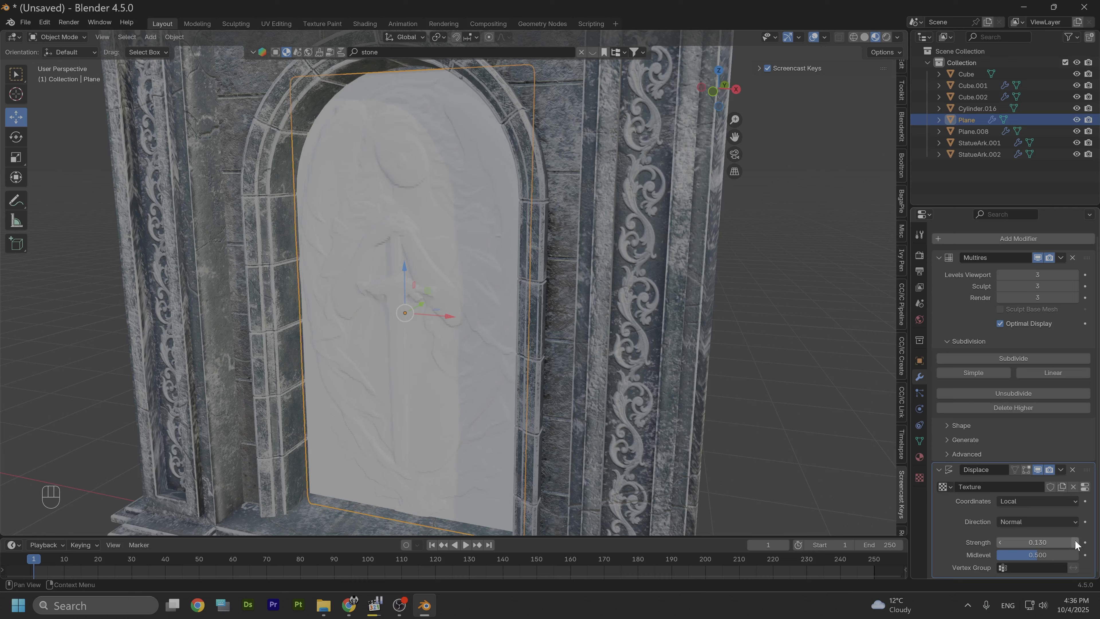
click(1037, 543)
click(1037, 542)
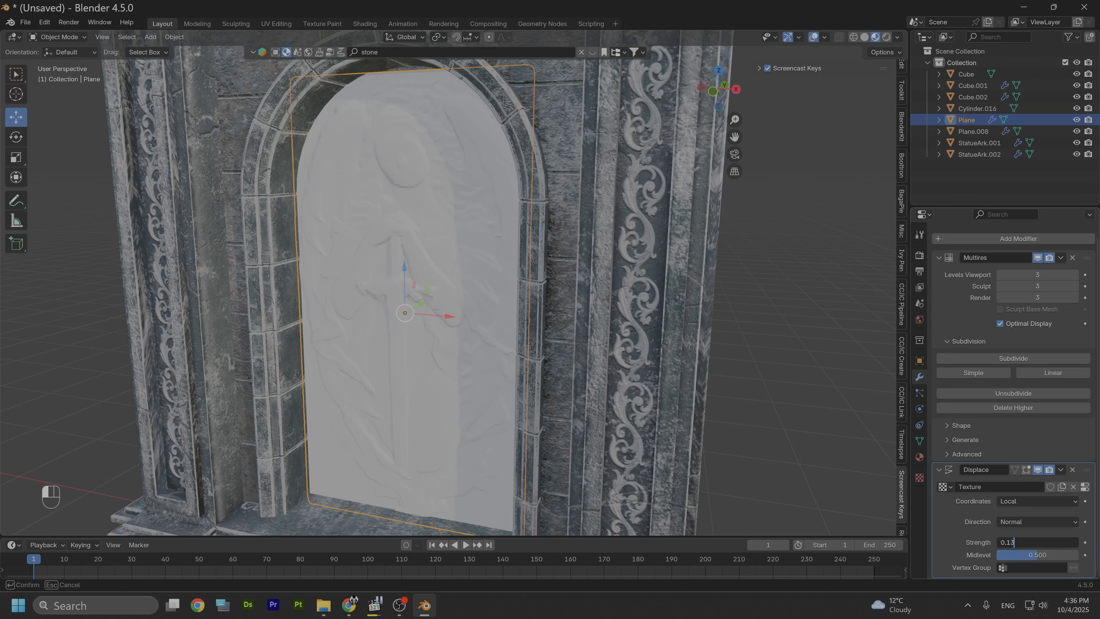
key(Return)
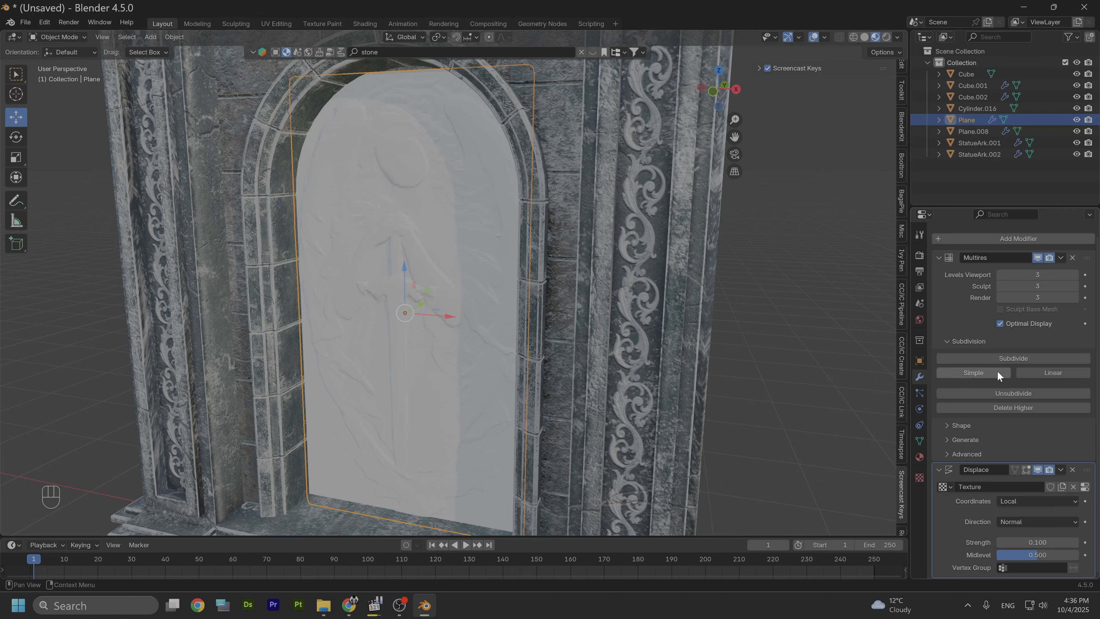
click(1014, 364)
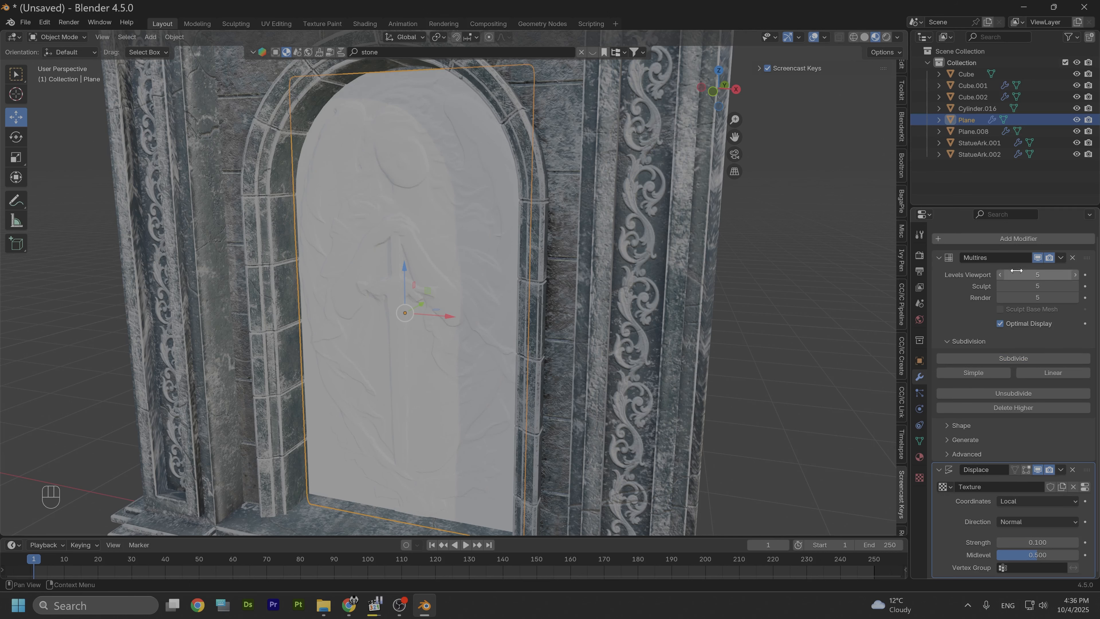
Step: Raise the Displace modifier's strength to 0.23
scroll(513, 301, up, 2)
middle_drag(514, 305, 593, 280)
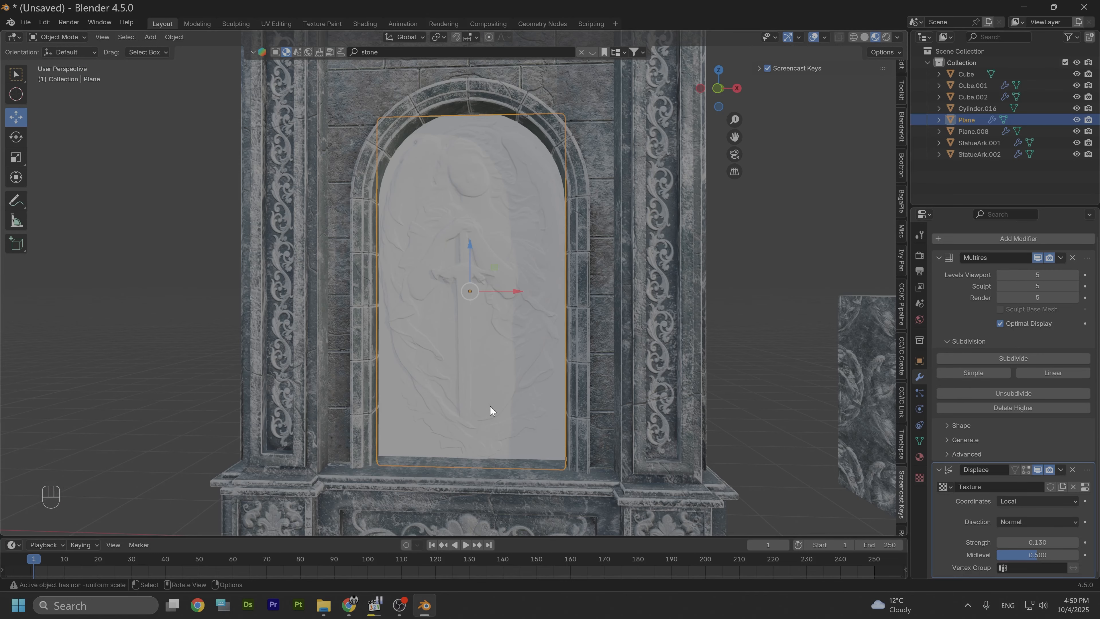
scroll(523, 365, up, 5)
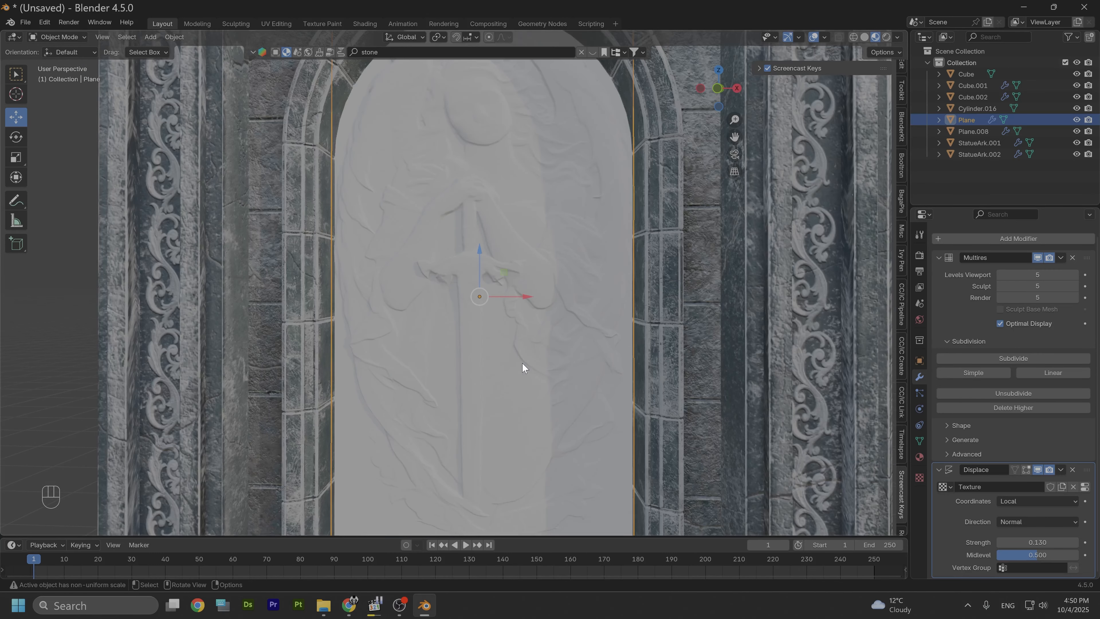
shift+middle_drag(558, 343, 540, 366)
scroll(541, 366, down, 1)
middle_drag(607, 336, 537, 344)
scroll(536, 346, down, 3)
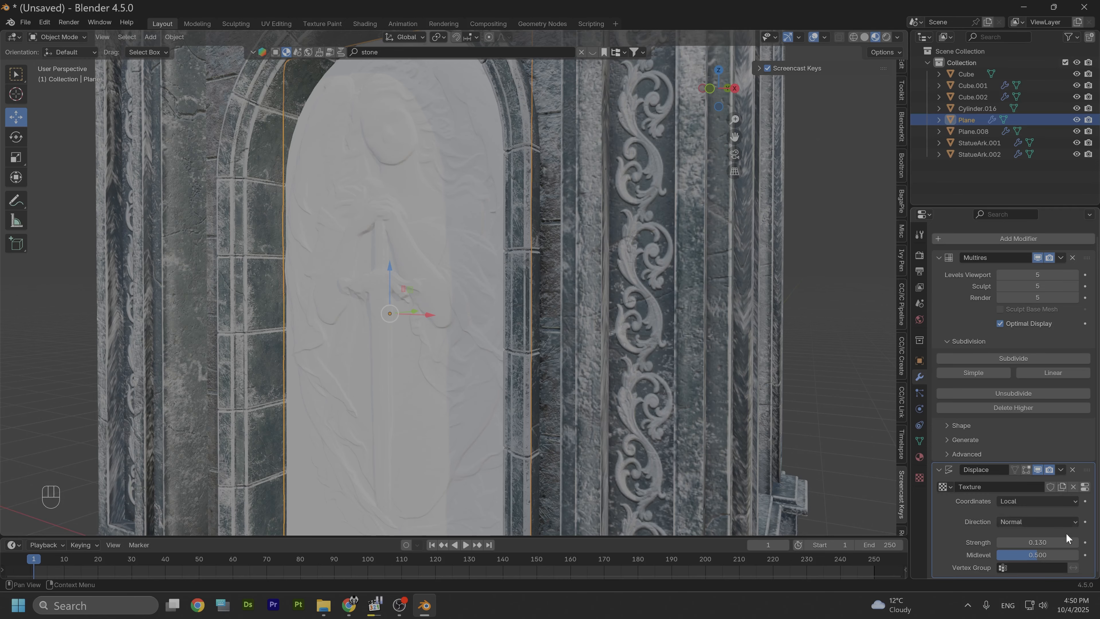
click(1074, 543)
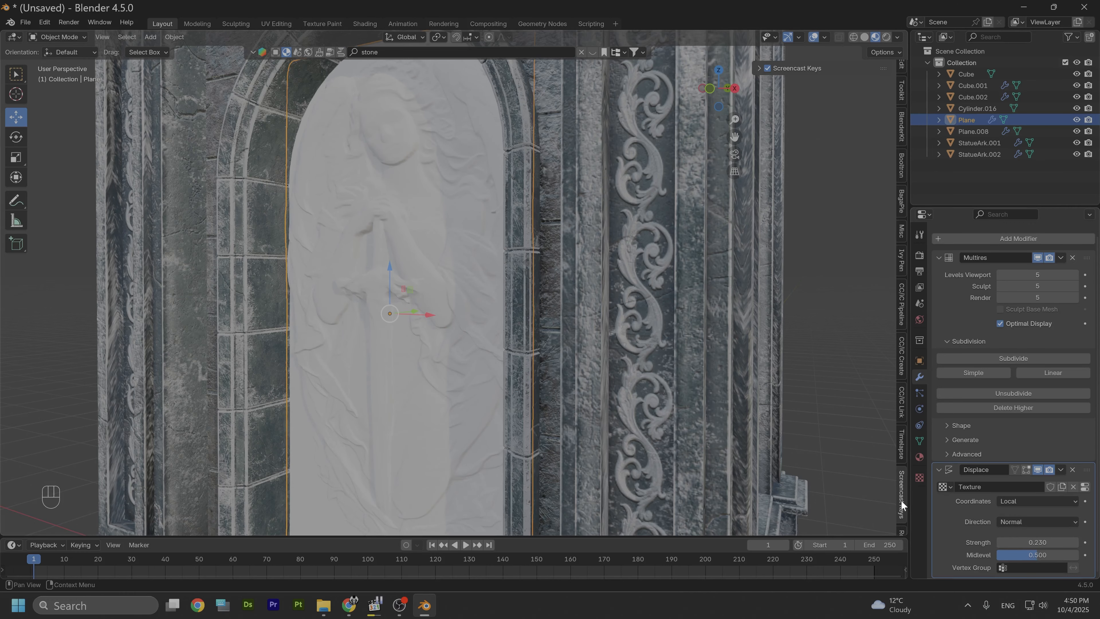
Step: Add a Smooth Corrective modifier to the plane and set its Repeat to 10
scroll(408, 256, up, 4)
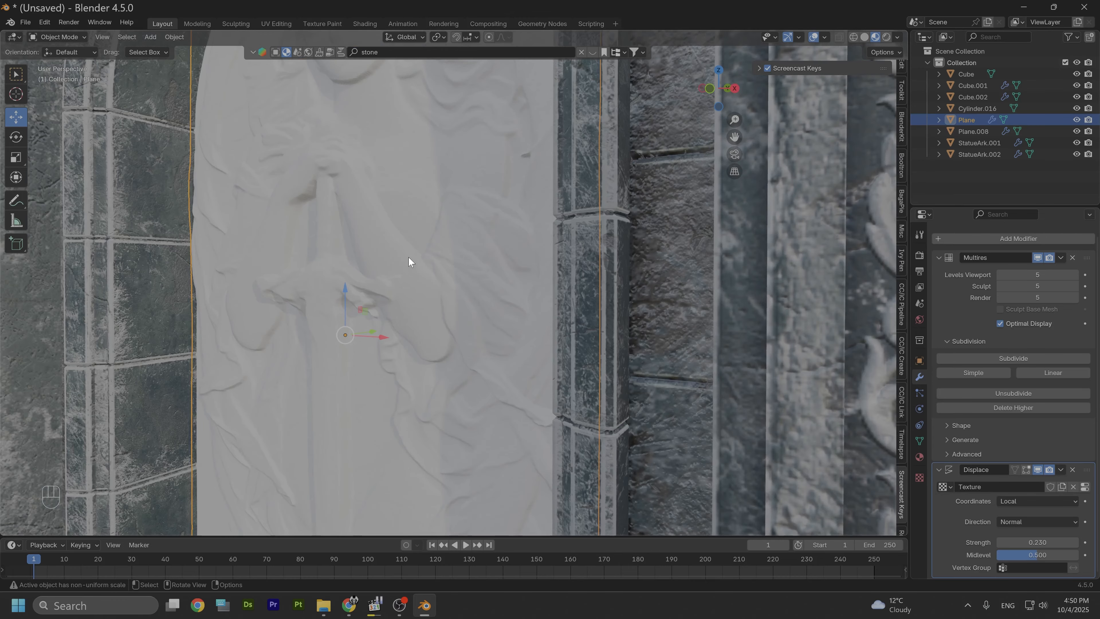
scroll(408, 253, down, 4)
alt+middle_drag(414, 206, 414, 194)
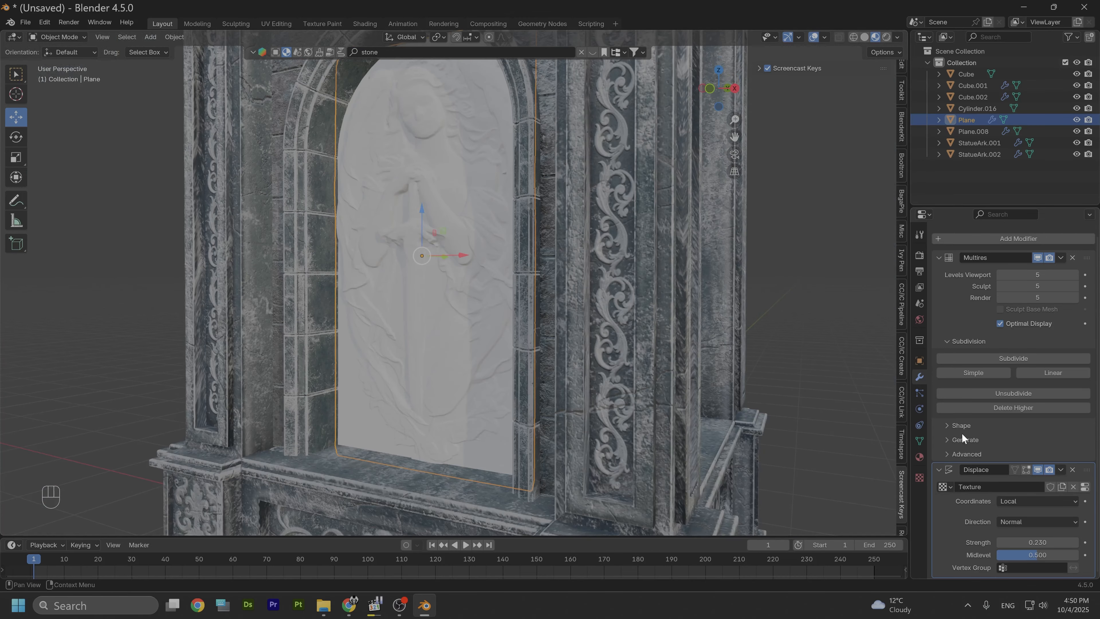
click(1017, 235)
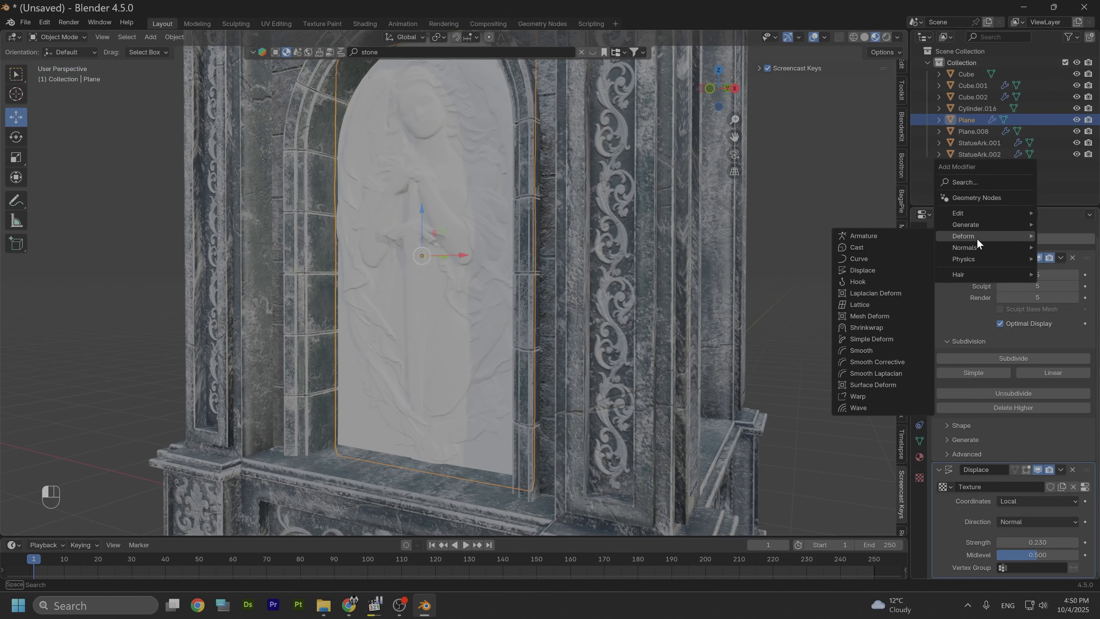
click(891, 361)
scroll(1023, 502, down, 5)
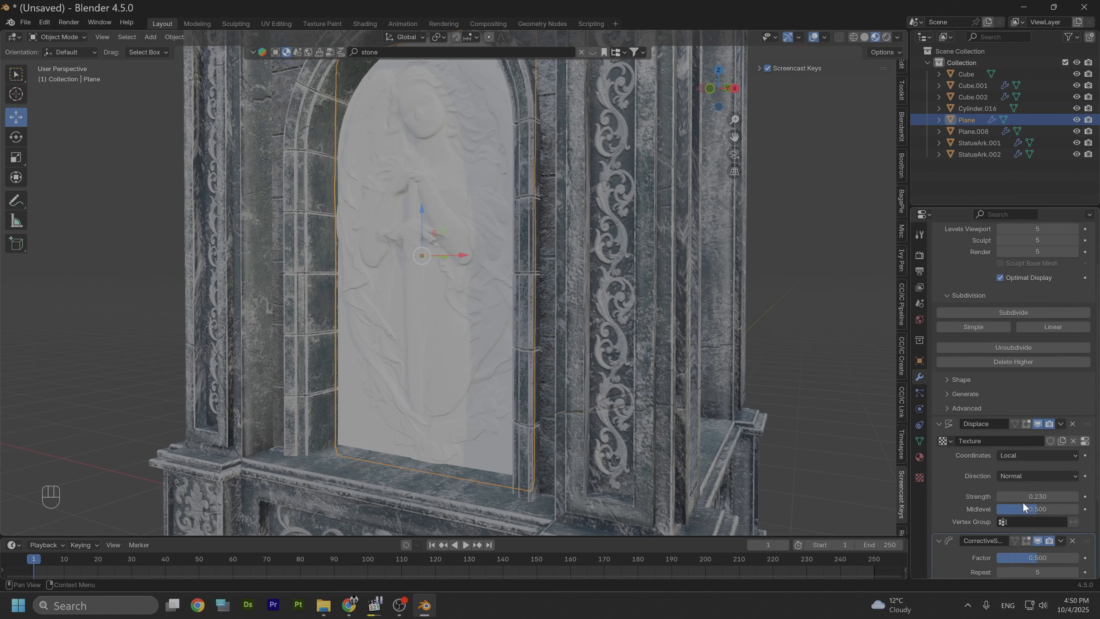
drag(1062, 503, 1061, 503)
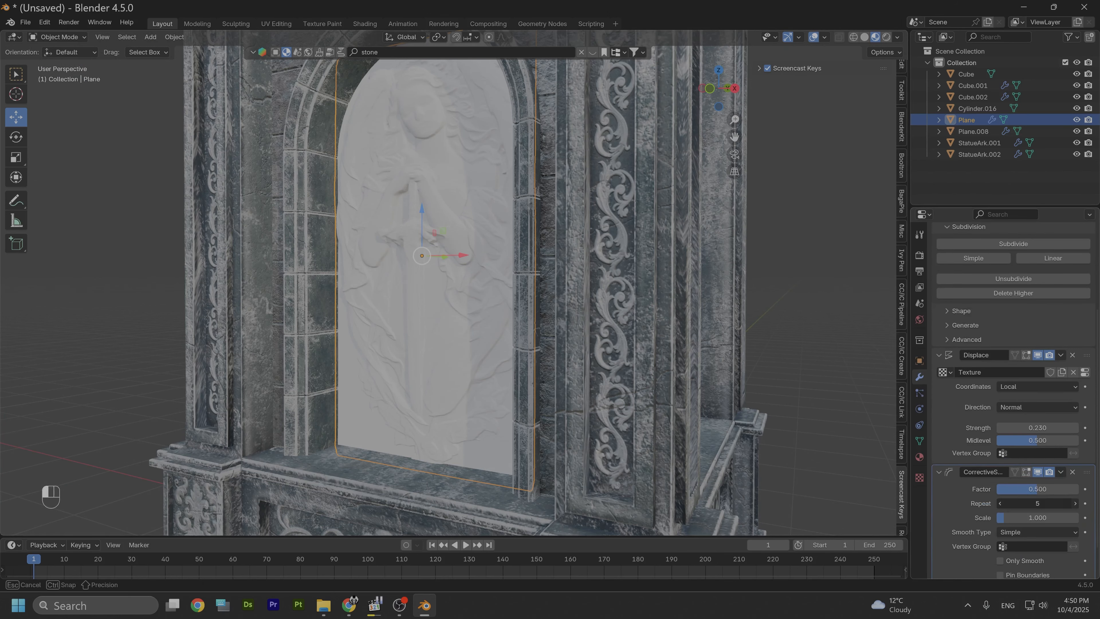
click(1074, 503)
click(1074, 503)
click(1075, 503)
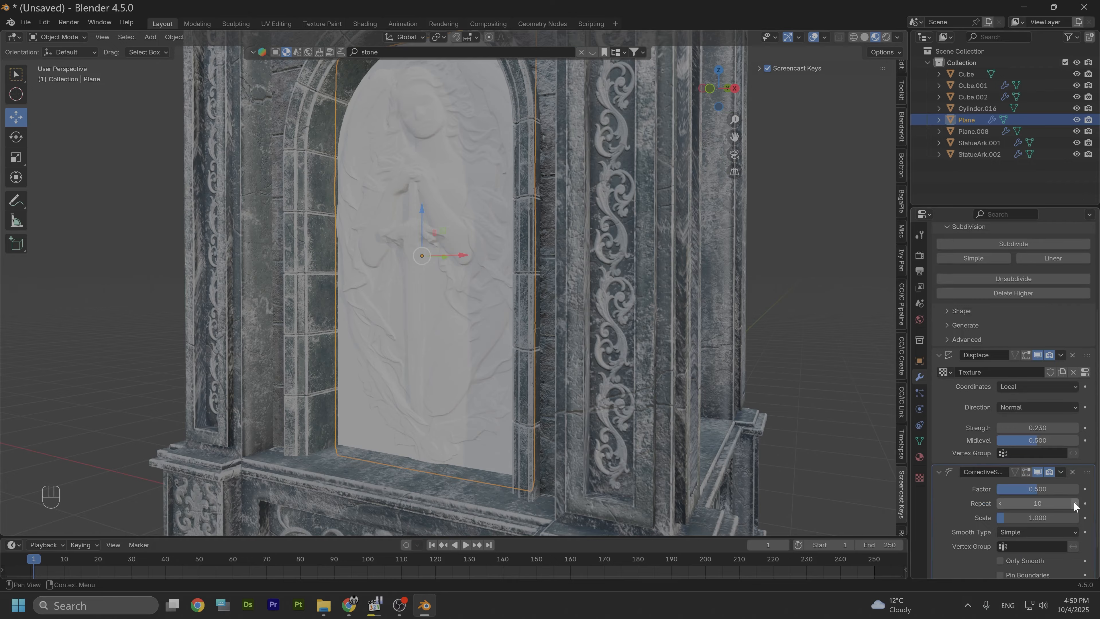
Step: Subdivide the Multires modifier again to level 6 and inspect the relief detail up close
scroll(468, 291, up, 6)
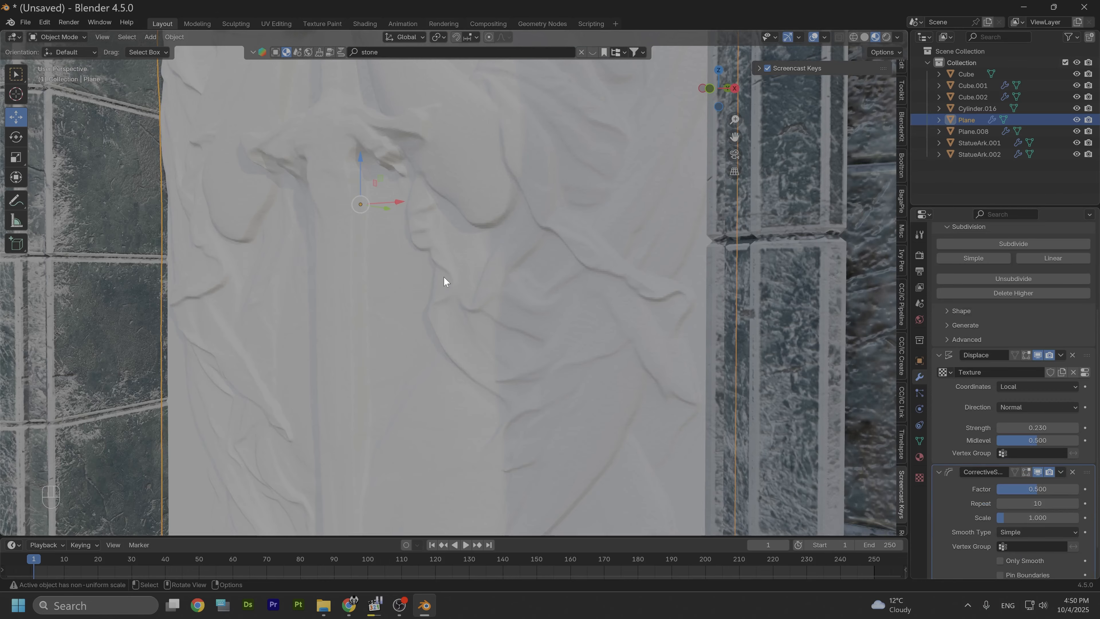
scroll(443, 276, down, 2)
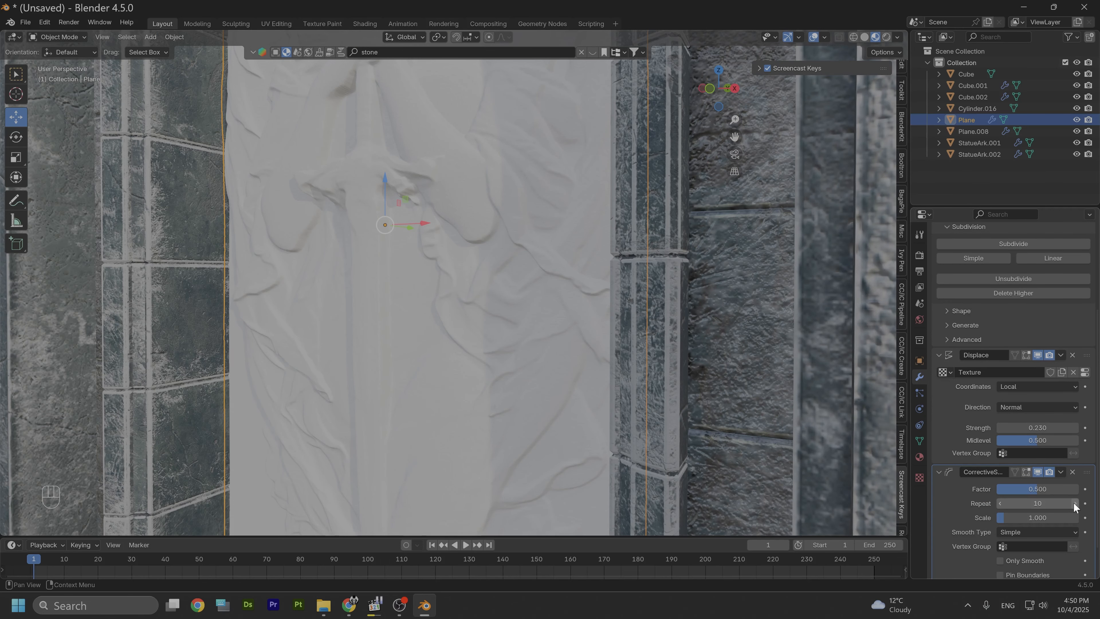
scroll(1052, 474, up, 6)
click(1003, 373)
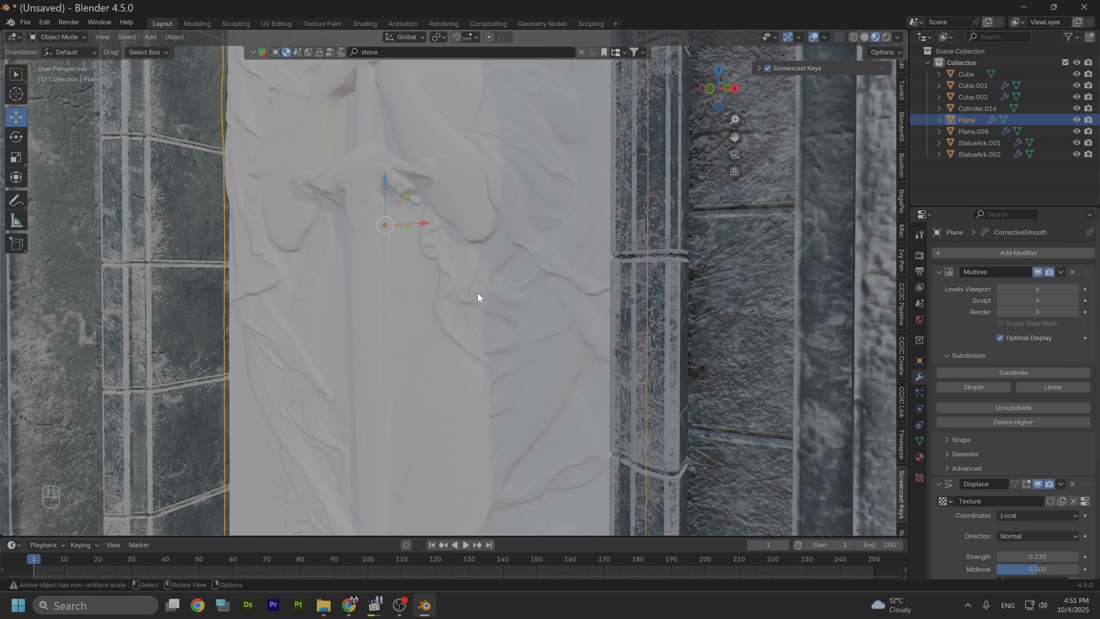
scroll(488, 273, down, 4)
mouse_move(483, 269)
alt+mouse_down()
mouse_move(459, 259)
mouse_move(471, 271)
mouse_move(471, 260)
alt+mouse_up()
scroll(458, 259, up, 2)
scroll(471, 260, up, 4)
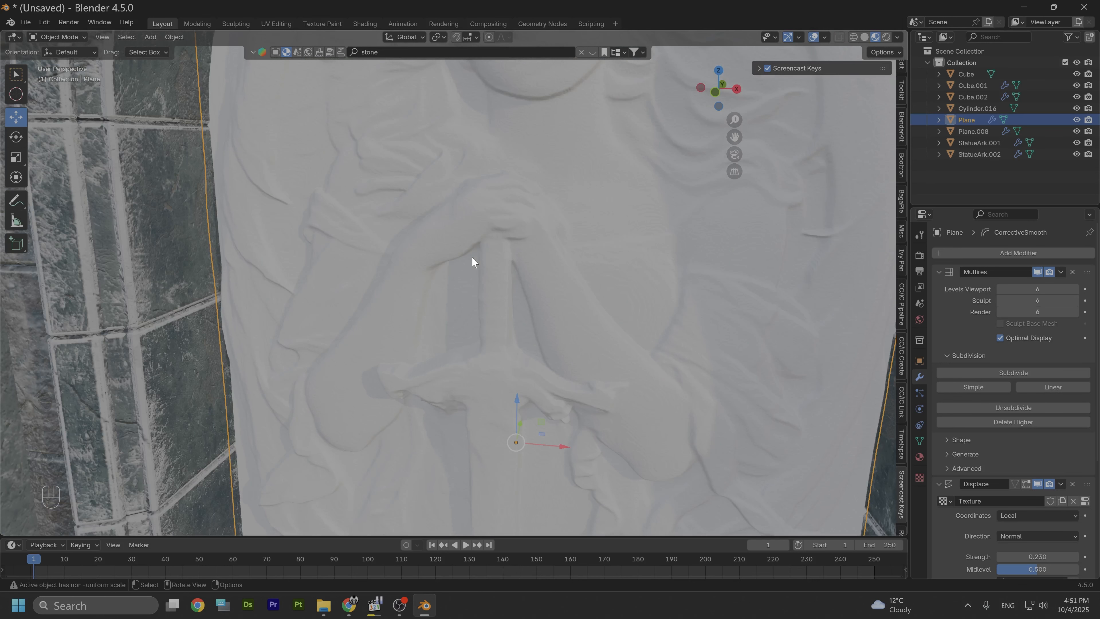
scroll(997, 520, down, 1)
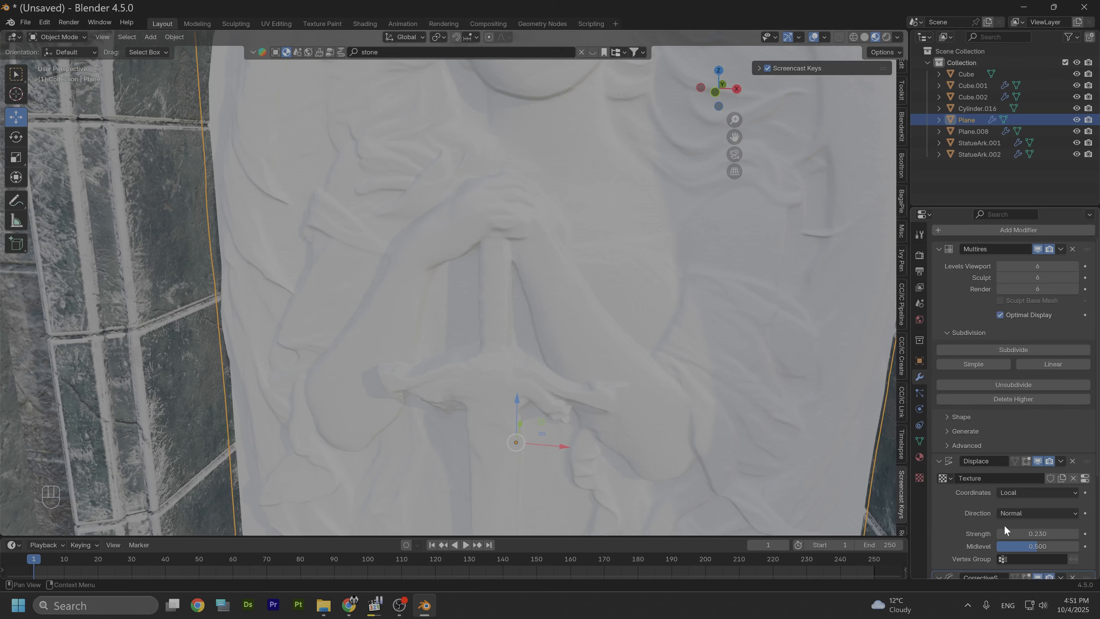
Step: Compare the Displace strength at 0.13 and at 0.23 to judge the relief depth
drag(1001, 537, 1002, 538)
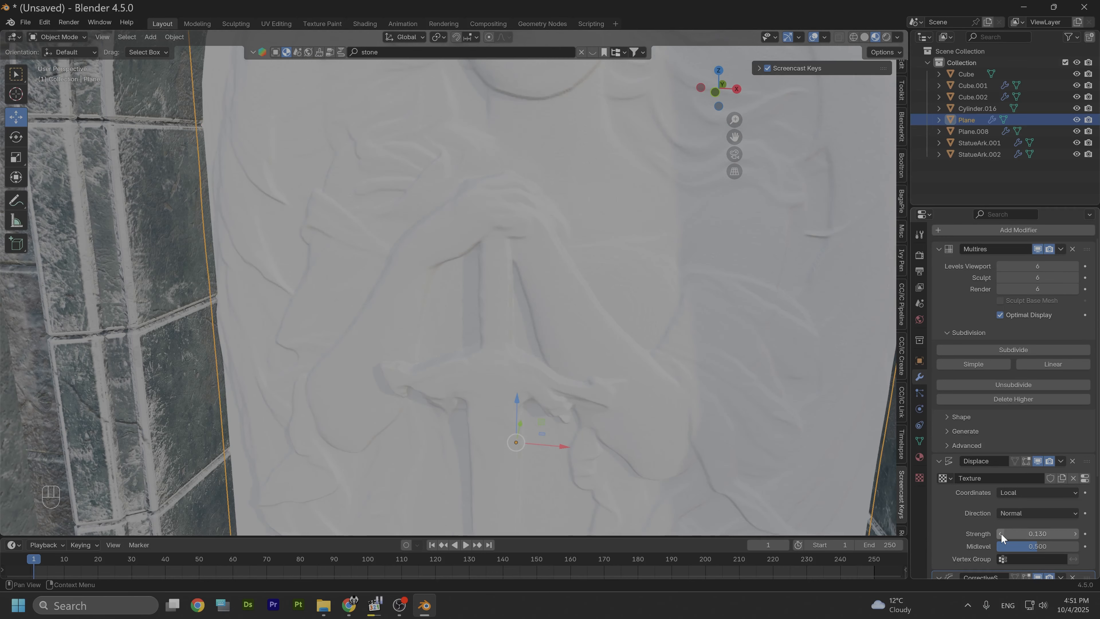
drag(1075, 536, 1075, 536)
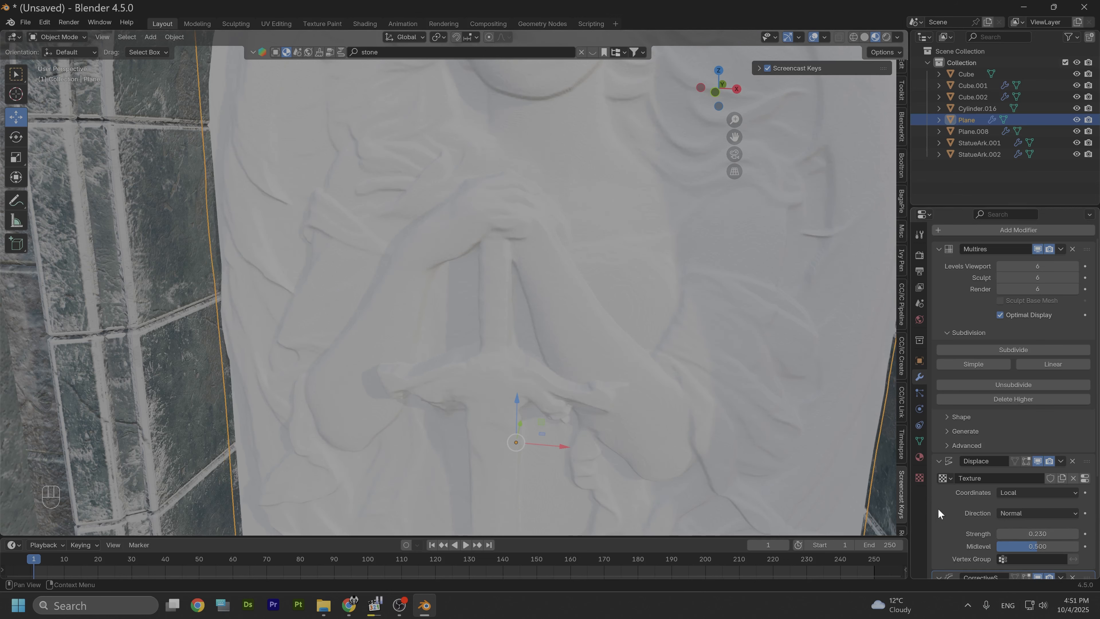
Step: Enable Only Smooth on the Corrective Smooth modifier
scroll(968, 527, down, 3)
scroll(969, 526, down, 1)
scroll(1011, 545, down, 2)
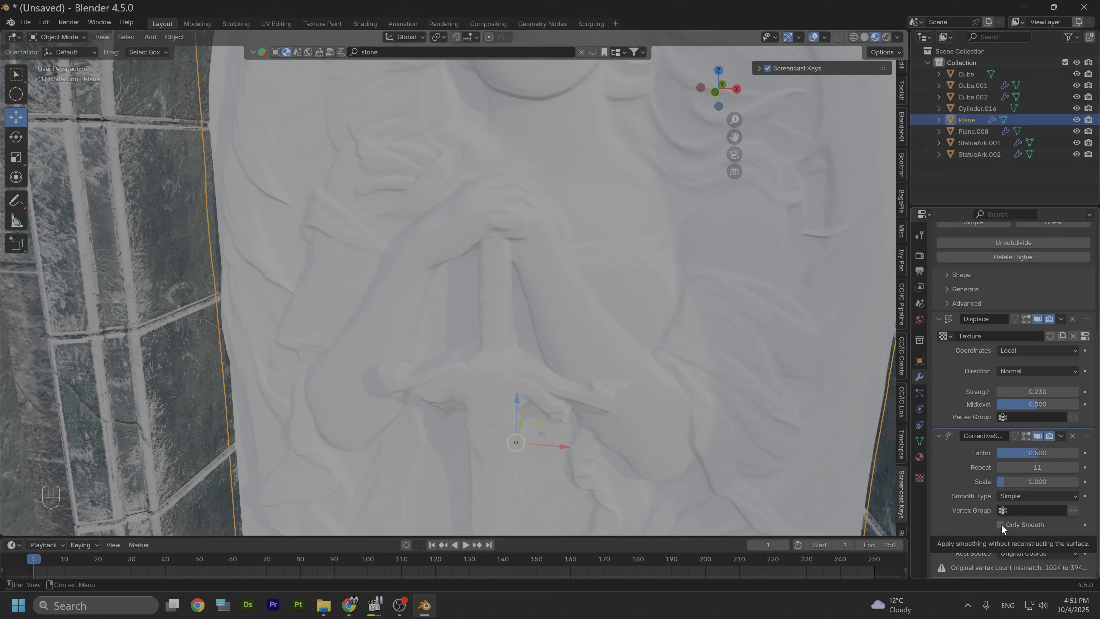
click(1001, 525)
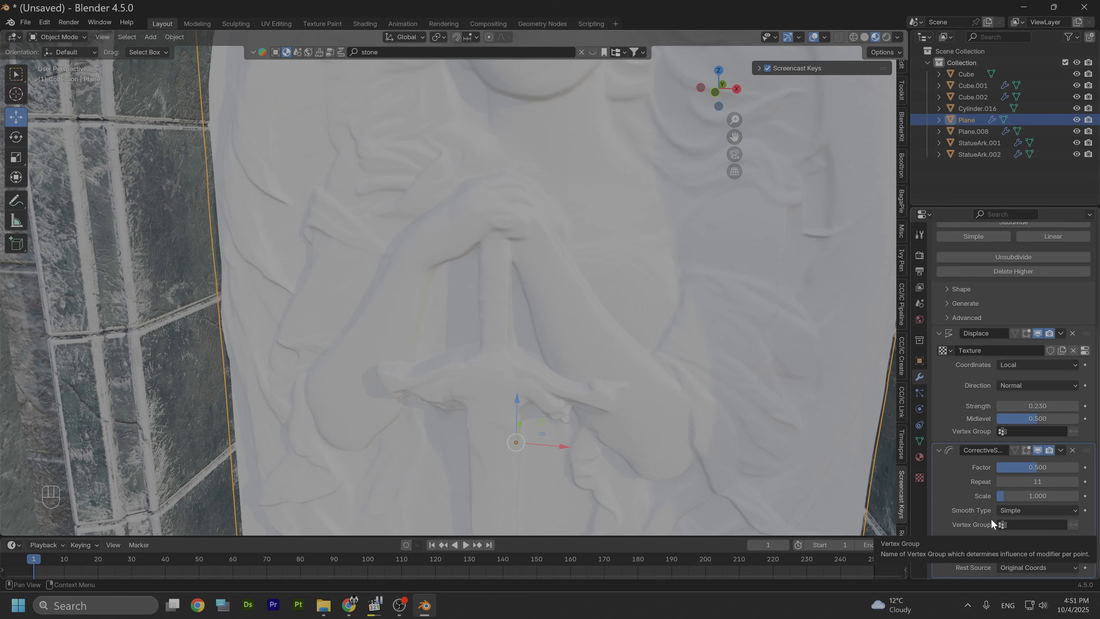
Step: Raise the Displace strength to 0.33 and inspect the relief detail up close
scroll(630, 335, down, 2)
scroll(630, 337, down, 2)
mouse_move(589, 288)
middle_down()
mouse_move(594, 315)
mouse_move(609, 289)
middle_up()
alt+drag(610, 289, 612, 289)
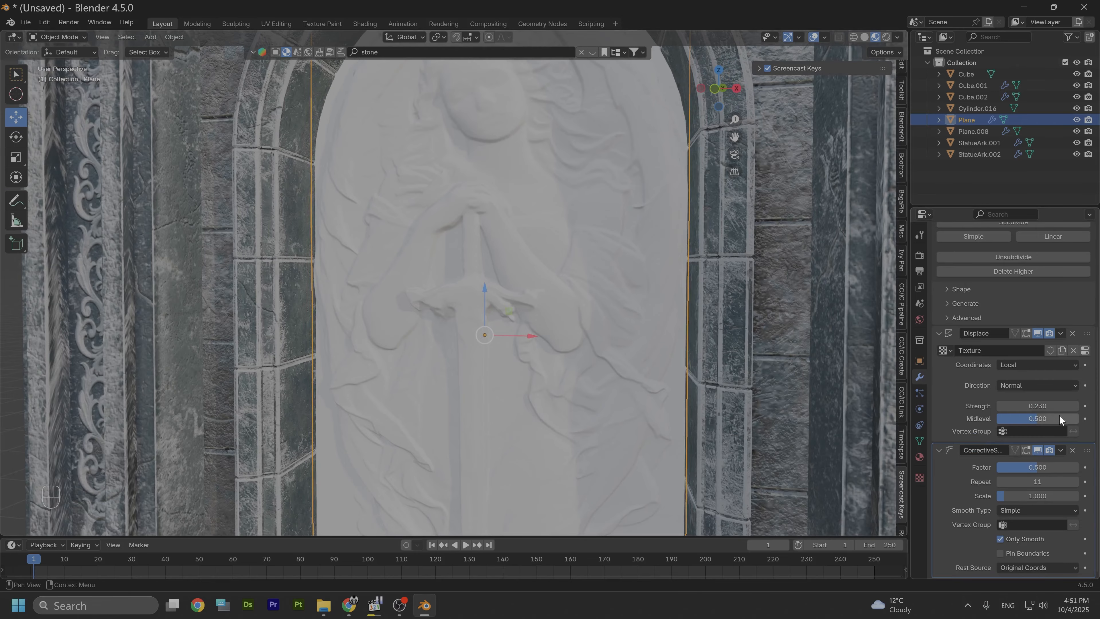
click(1076, 406)
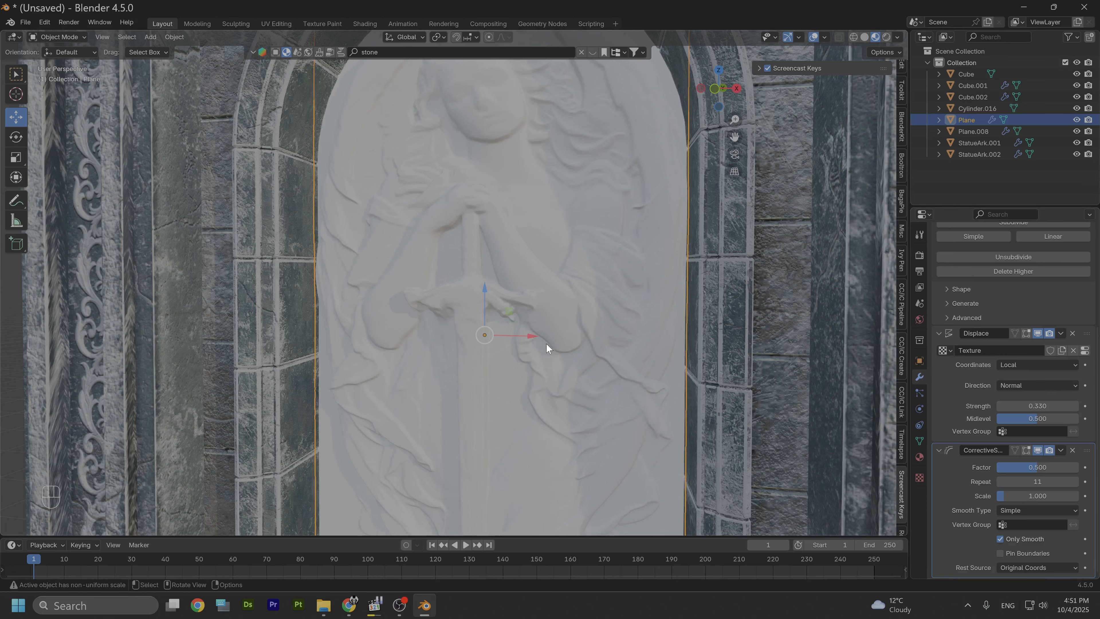
scroll(532, 350, down, 4)
alt+drag(533, 348, 540, 282)
scroll(491, 287, up, 4)
scroll(491, 286, down, 4)
scroll(539, 279, up, 6)
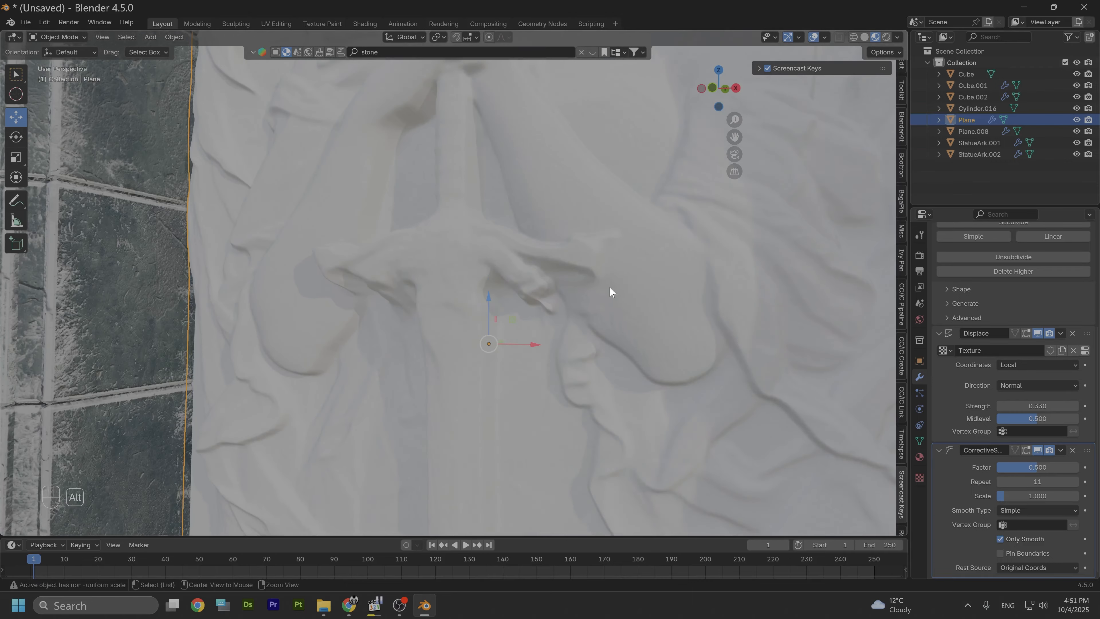
alt+drag(610, 288, 561, 289)
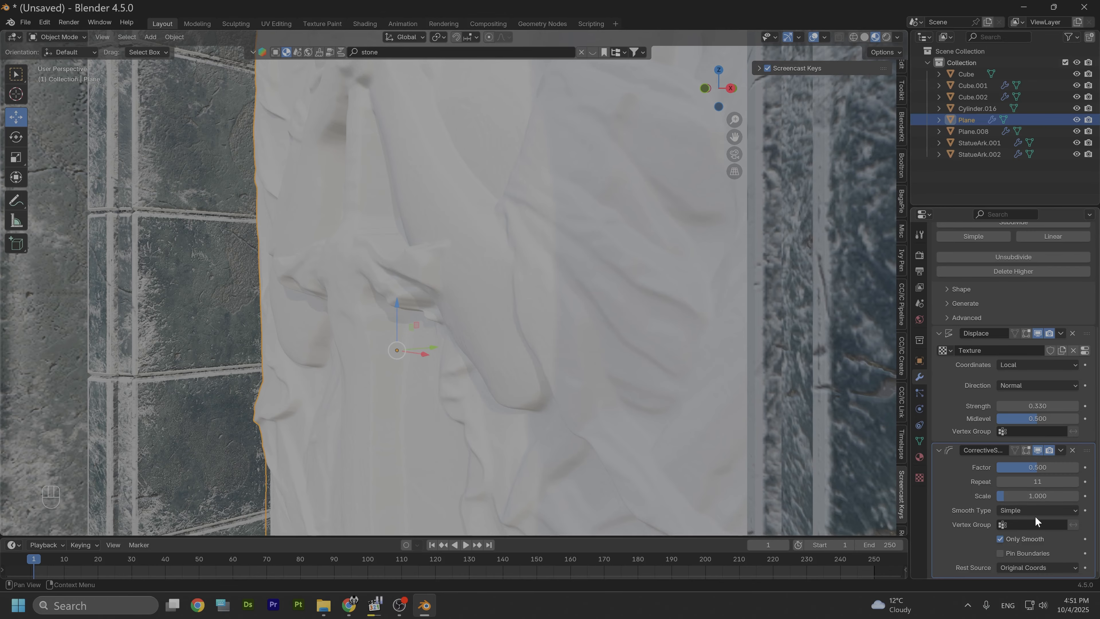
Step: Set the Displace strength to 0.23 and view the whole arch panel
drag(1005, 406, 987, 409)
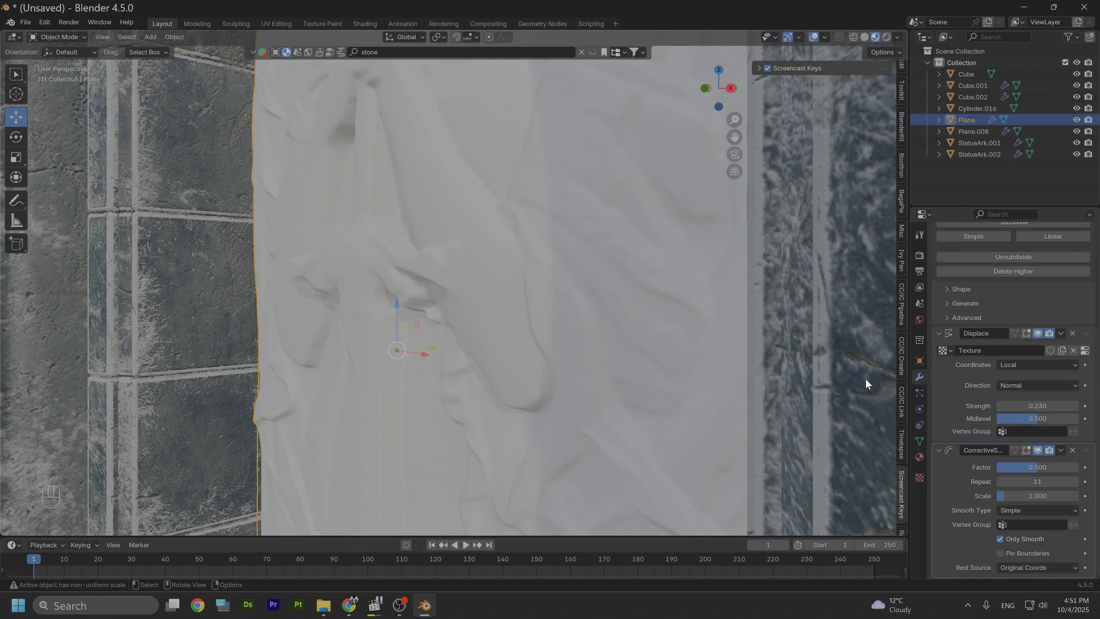
scroll(515, 313, down, 4)
middle_drag(513, 312, 595, 330)
alt+drag(595, 325, 555, 291)
scroll(593, 316, down, 2)
alt+scroll(593, 317, down, 1)
scroll(571, 302, down, 4)
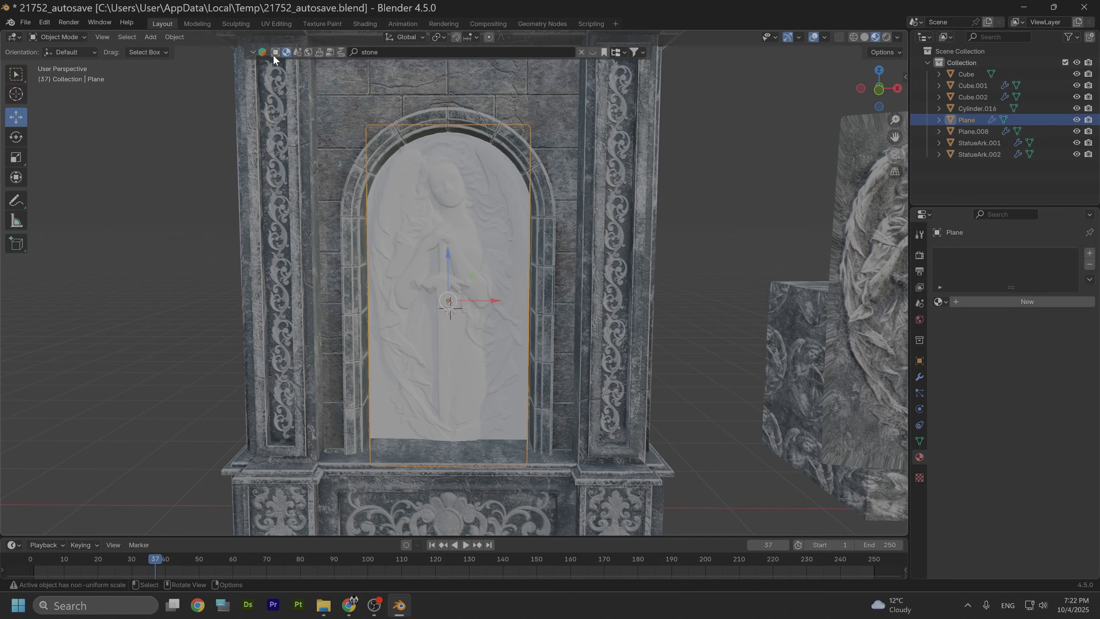
Step: Open the BlenderKit panel and browse the stone models and materials it offers
click(903, 74)
click(905, 247)
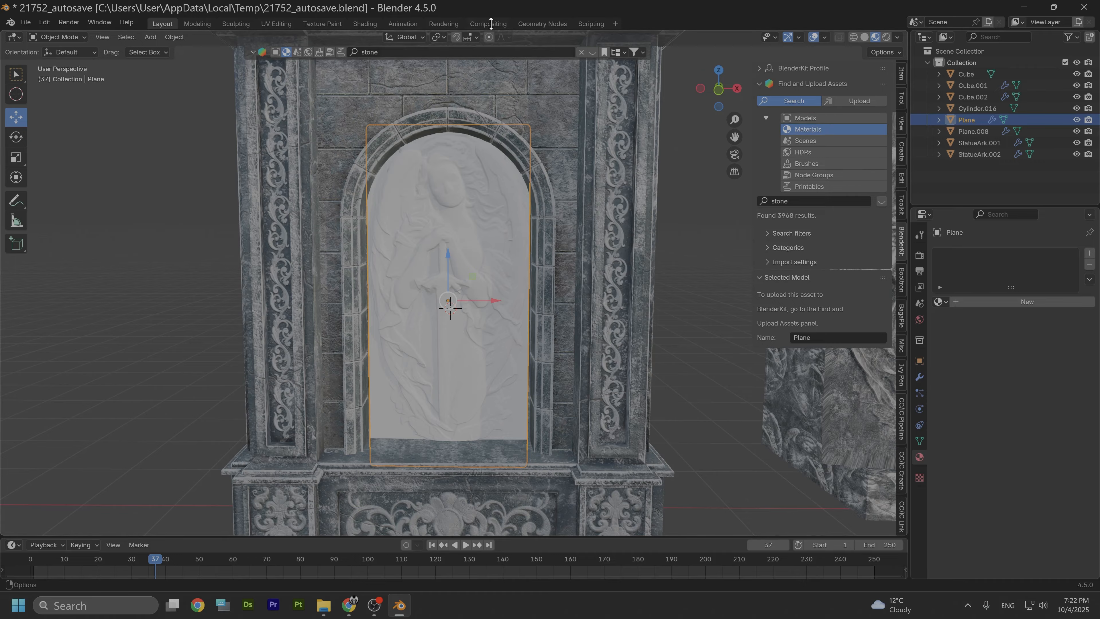
click(589, 51)
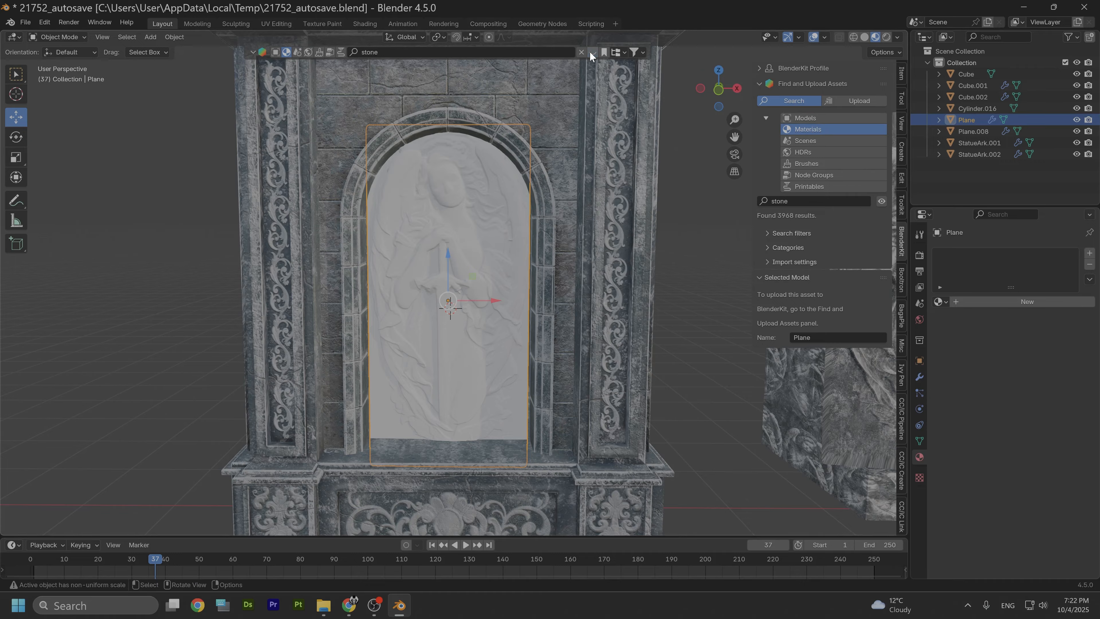
click(276, 53)
mouse_move(191, 80)
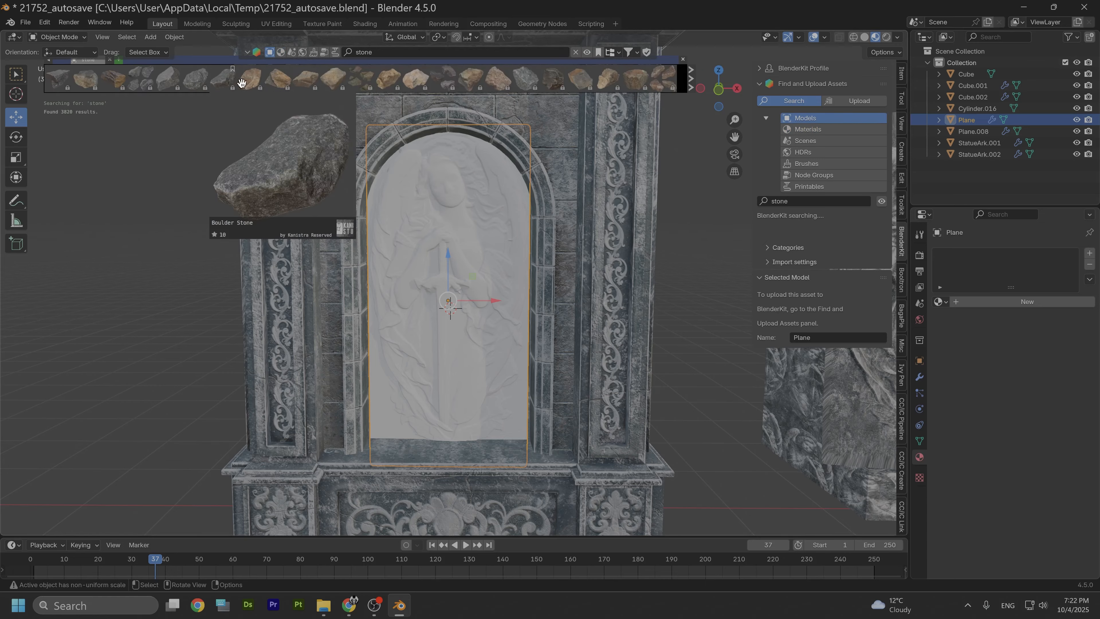
click(283, 52)
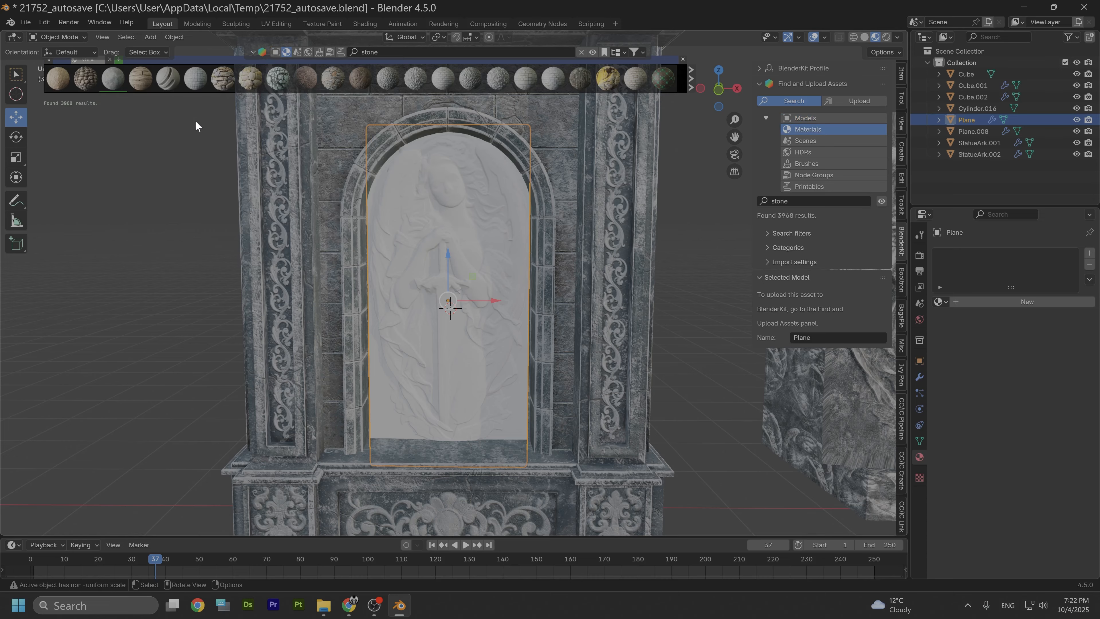
mouse_move(66, 82)
mouse_move(111, 78)
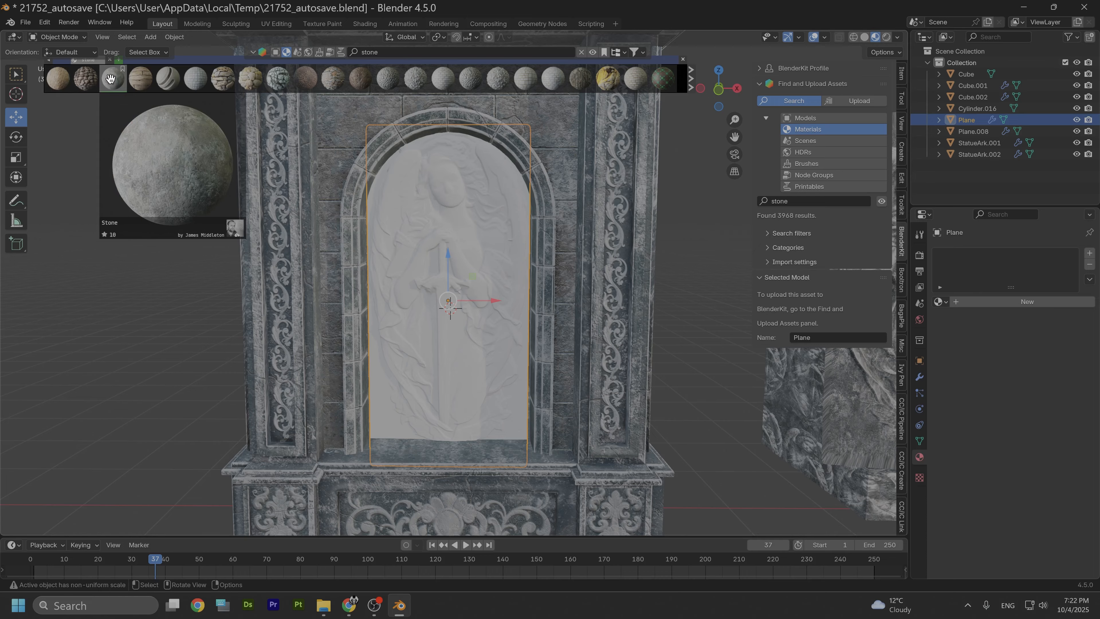
Step: Assign the existing Stone material to the relief plane
click(111, 78)
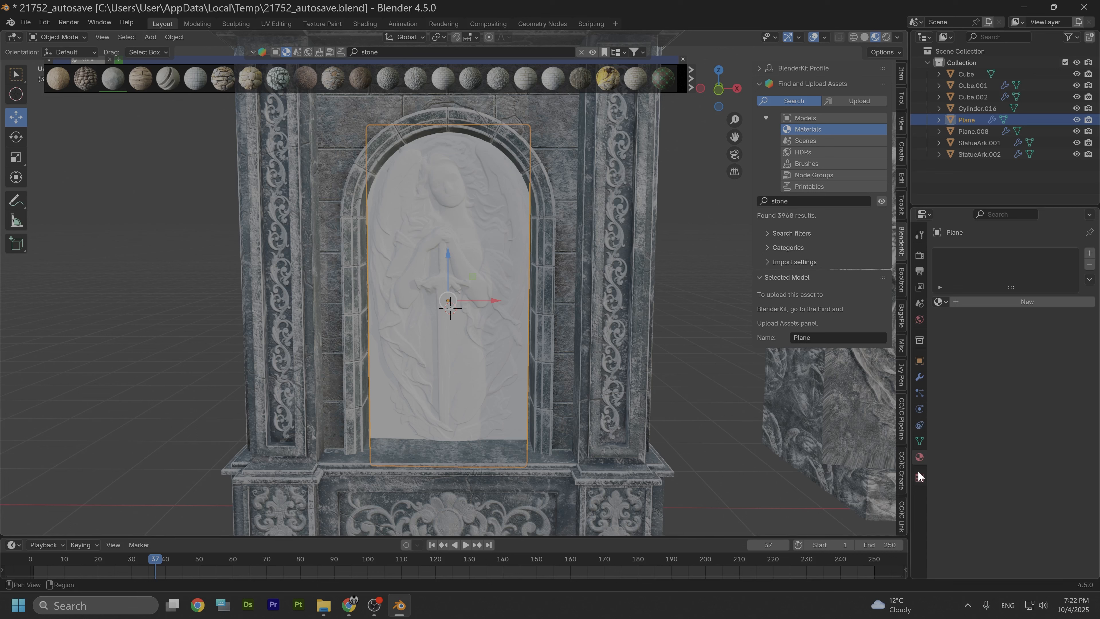
click(940, 301)
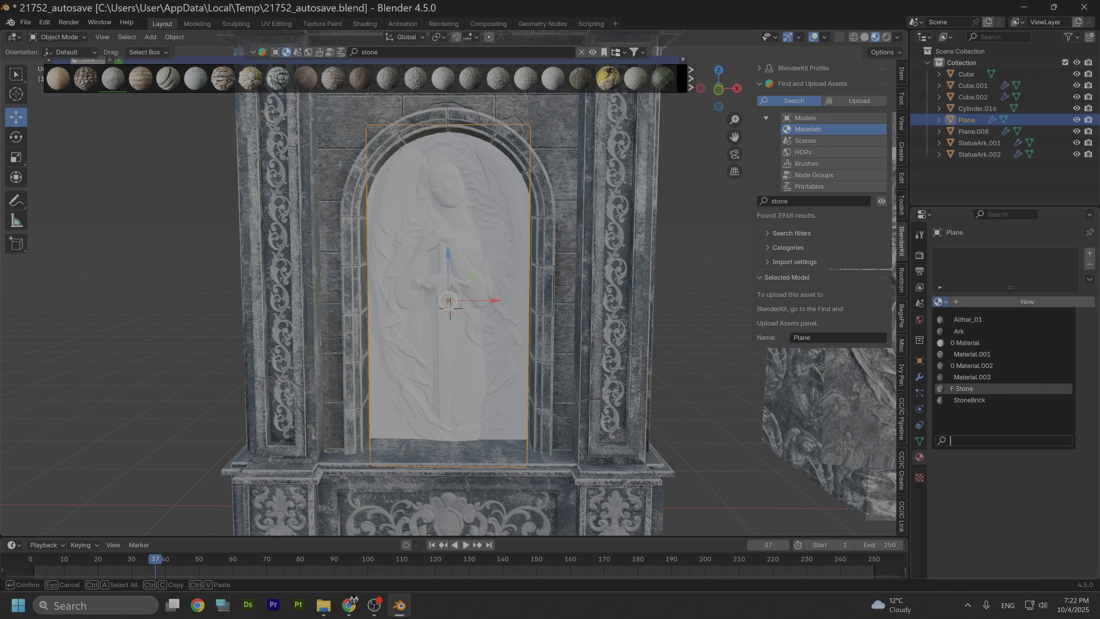
click(965, 388)
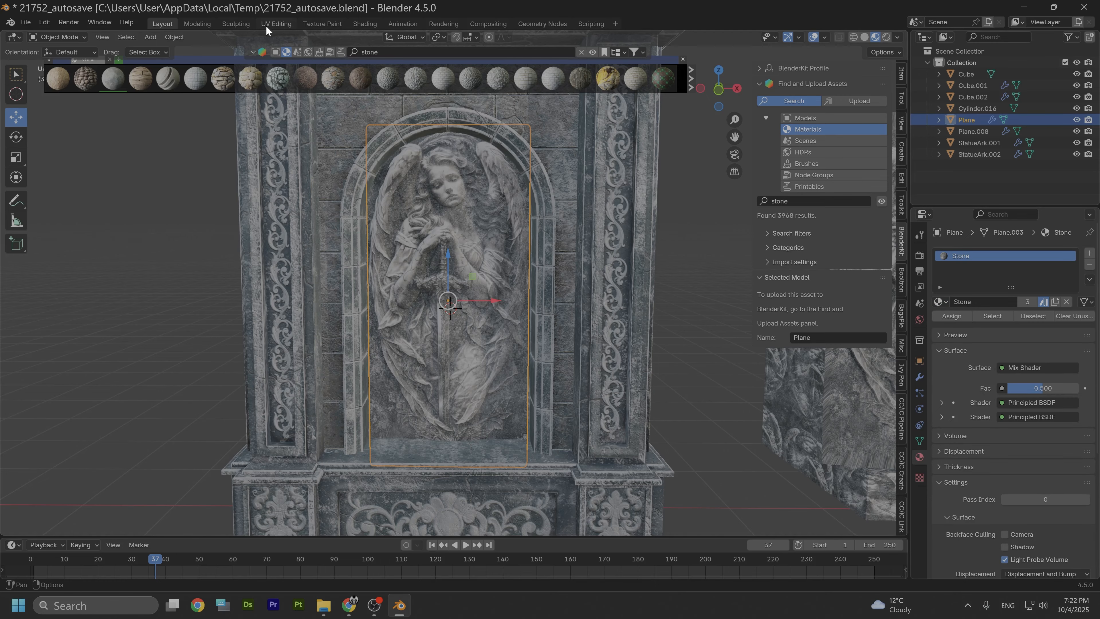
Step: Switch to the Shading workspace and delete the angel image texture node from the Stone material
click(366, 25)
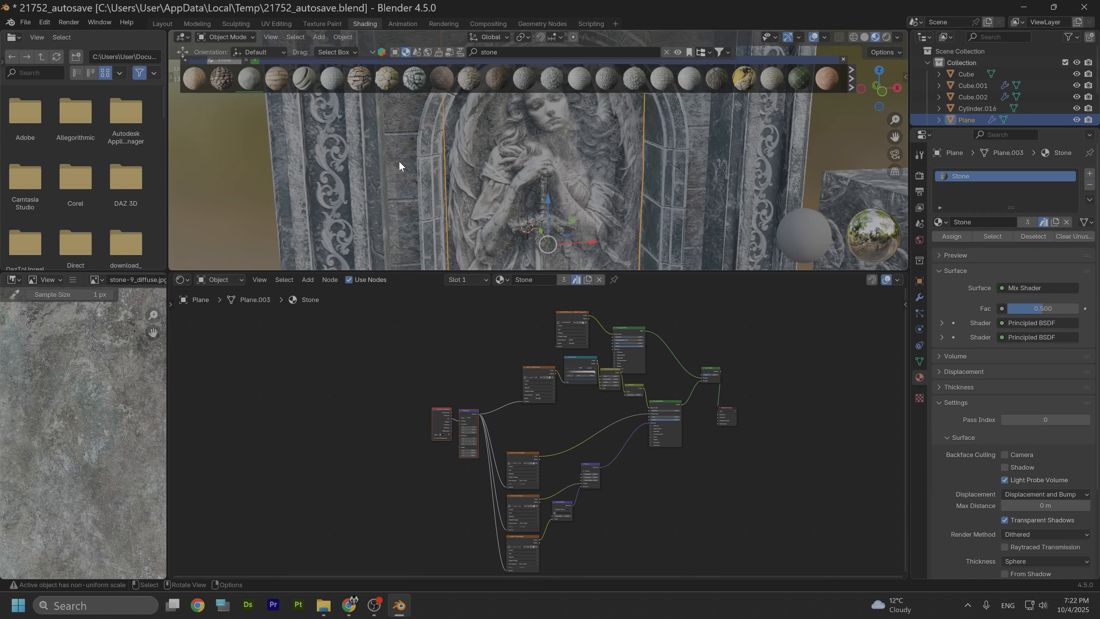
scroll(412, 182, down, 1)
scroll(525, 394, up, 3)
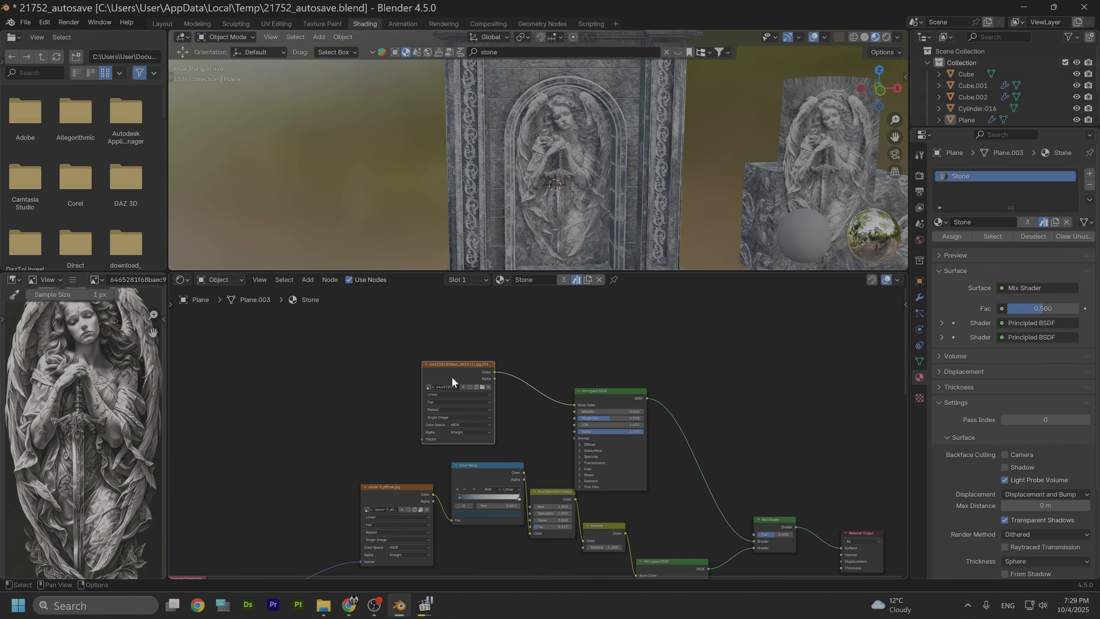
right_click(447, 379)
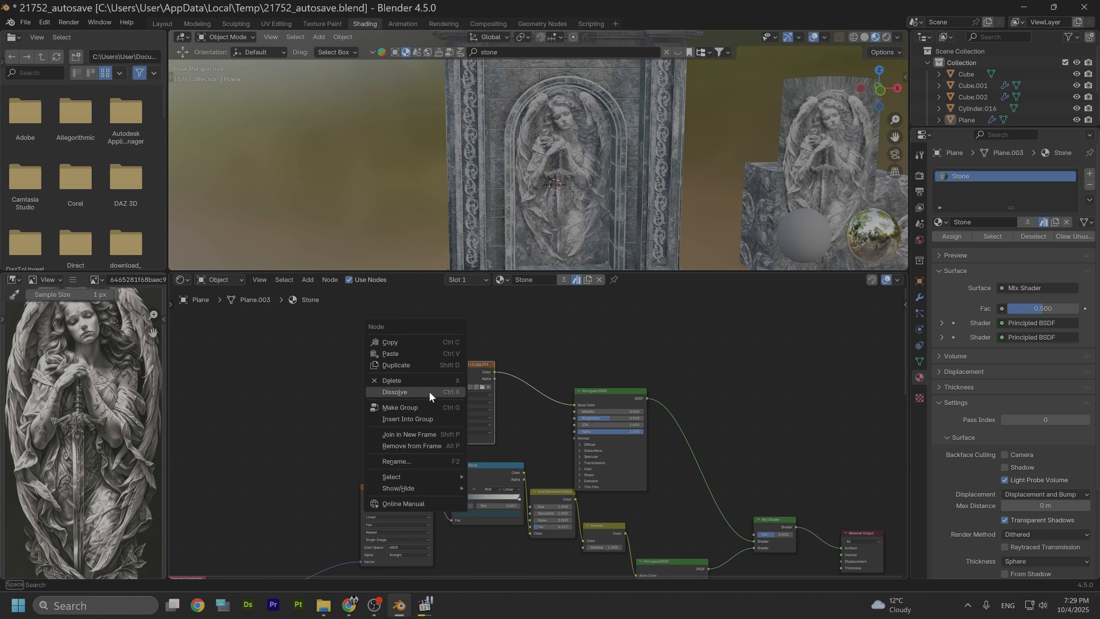
click(395, 382)
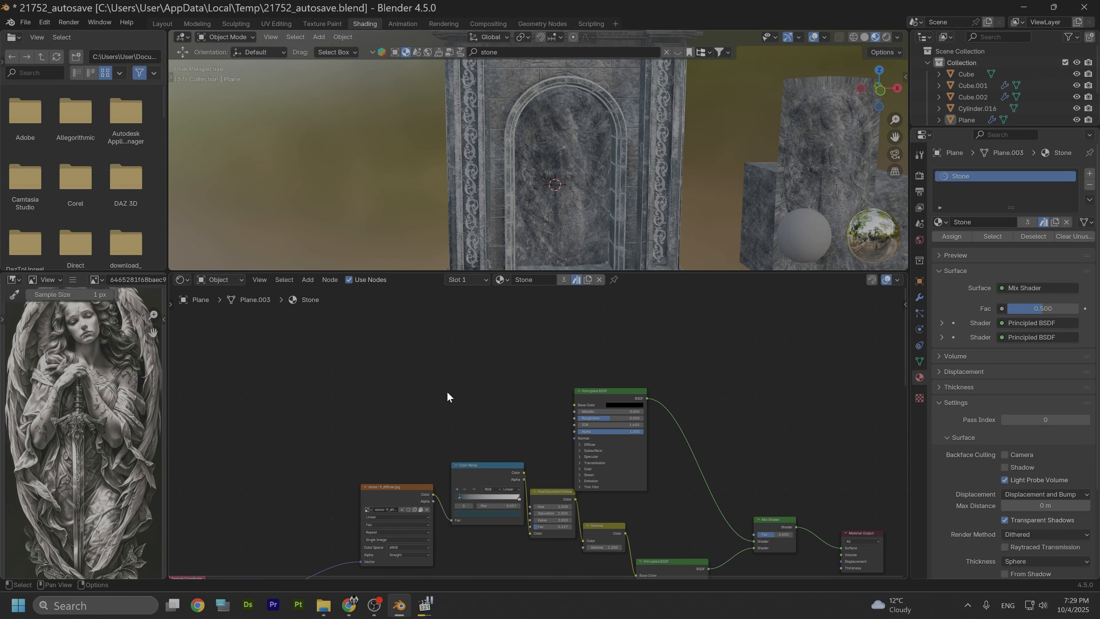
Step: Import the 6465281f68baec9… (1).jpg angel image from Angel Images and connect it to the Principled BSDF's Base Color
click(324, 605)
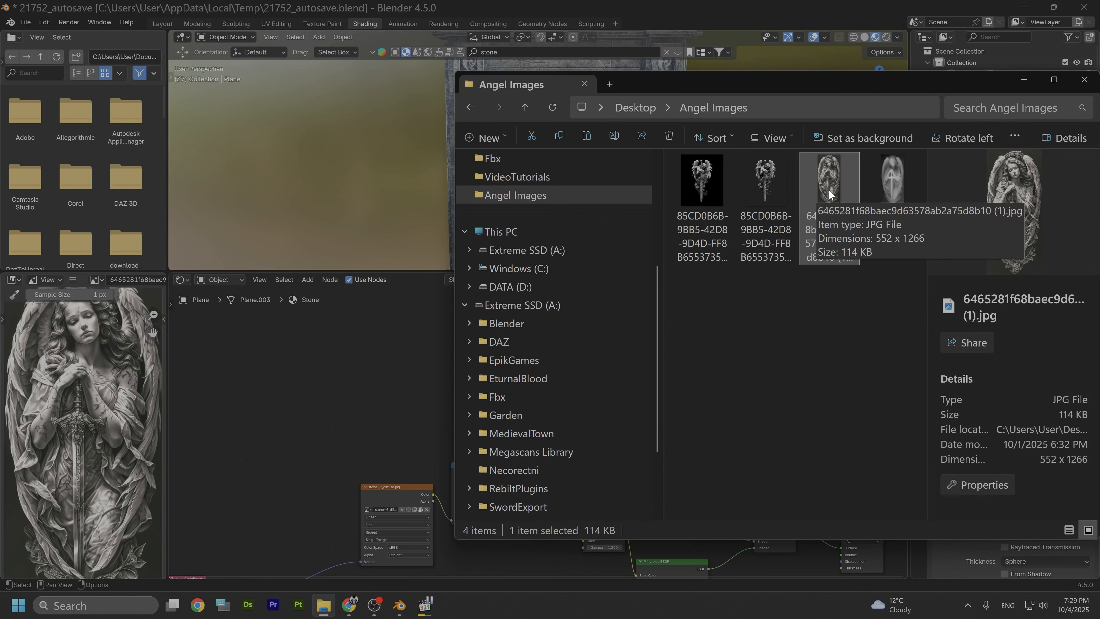
drag(815, 191, 368, 375)
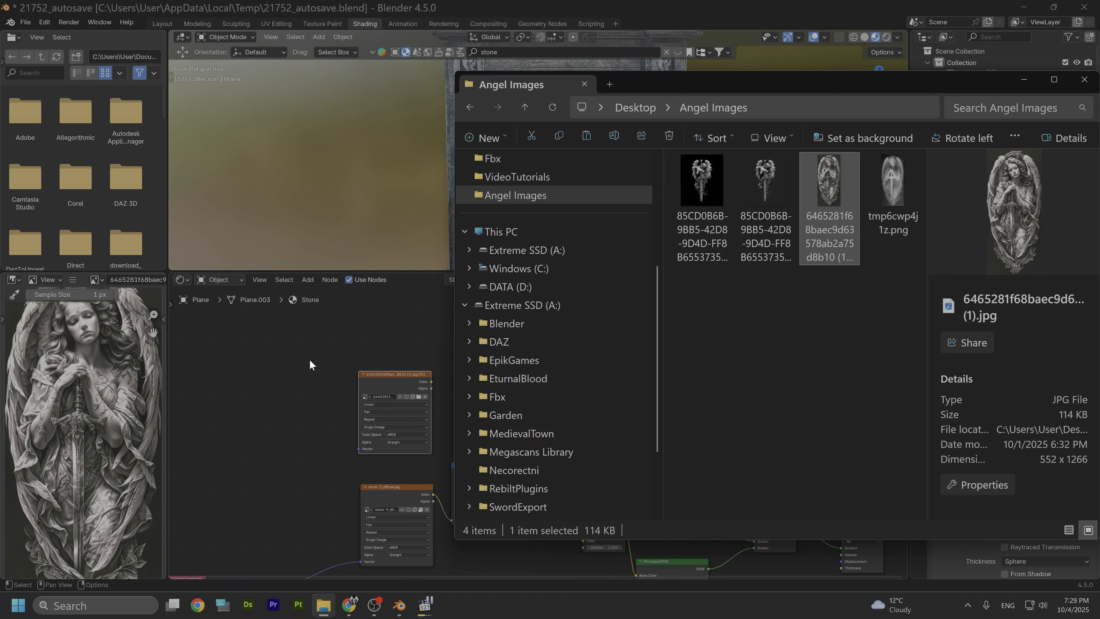
click(341, 355)
drag(431, 382, 575, 405)
Step: Rearrange the image texture and Color Ramp nodes in the Stone material's node tree
scroll(596, 400, up, 2)
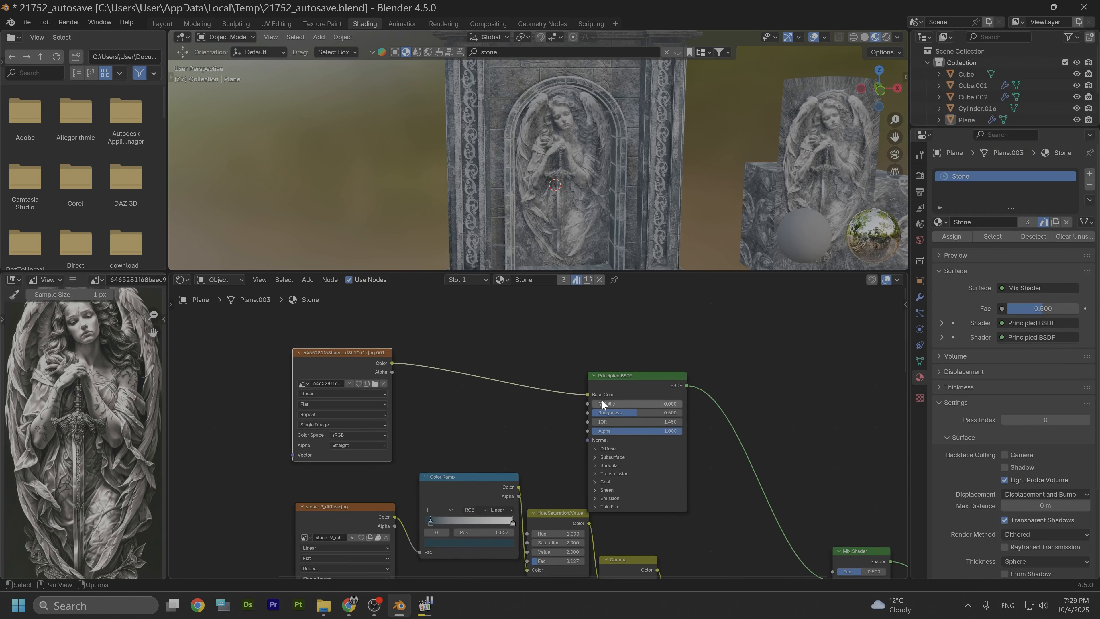
scroll(627, 384, down, 1)
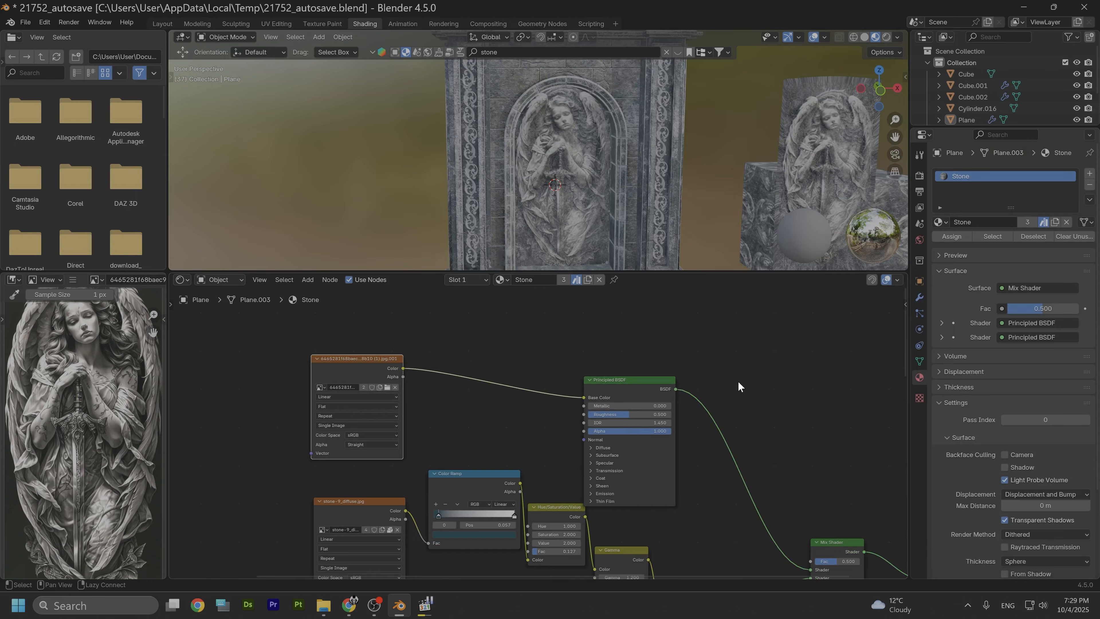
middle_drag(754, 457, 658, 388)
scroll(666, 465, down, 1)
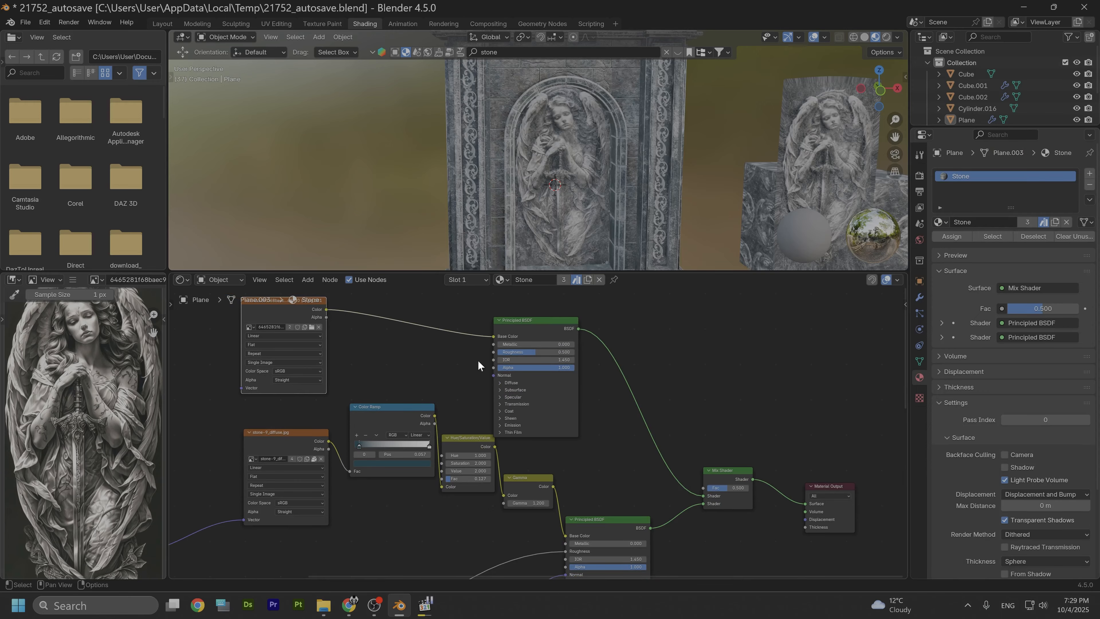
drag(301, 311, 444, 327)
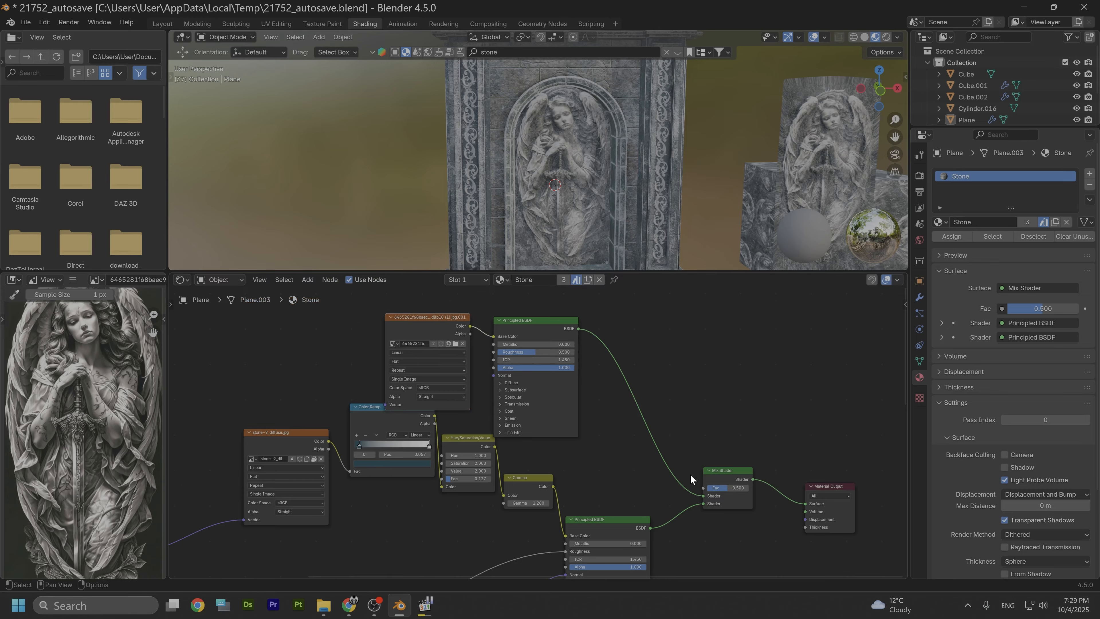
scroll(439, 499, down, 1)
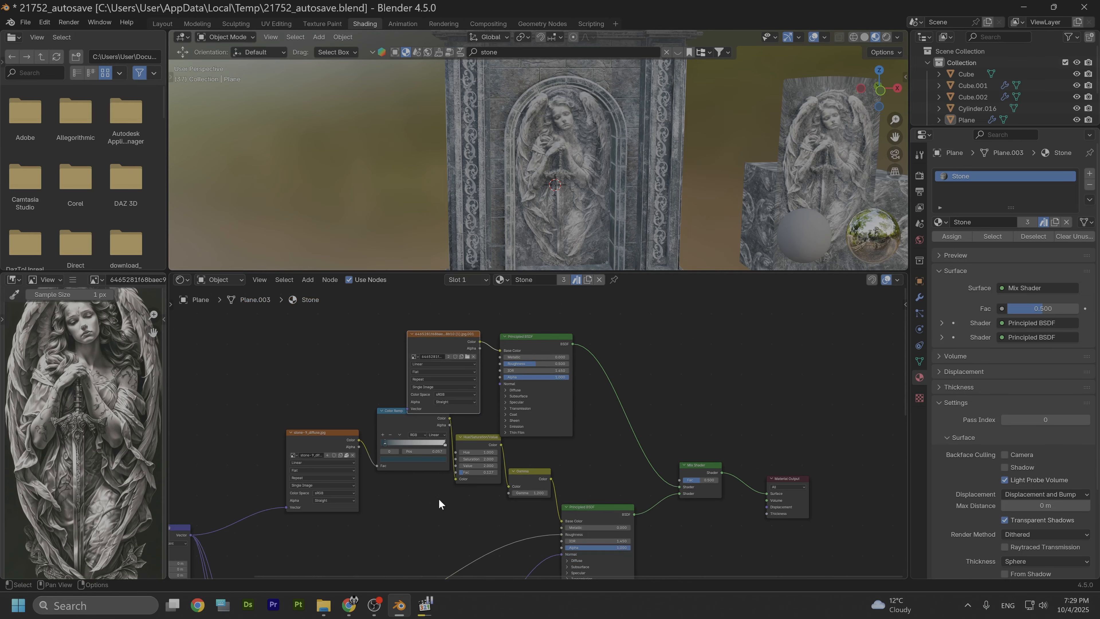
middle_drag(438, 499, 437, 452)
scroll(466, 444, up, 4)
middle_drag(379, 497, 519, 576)
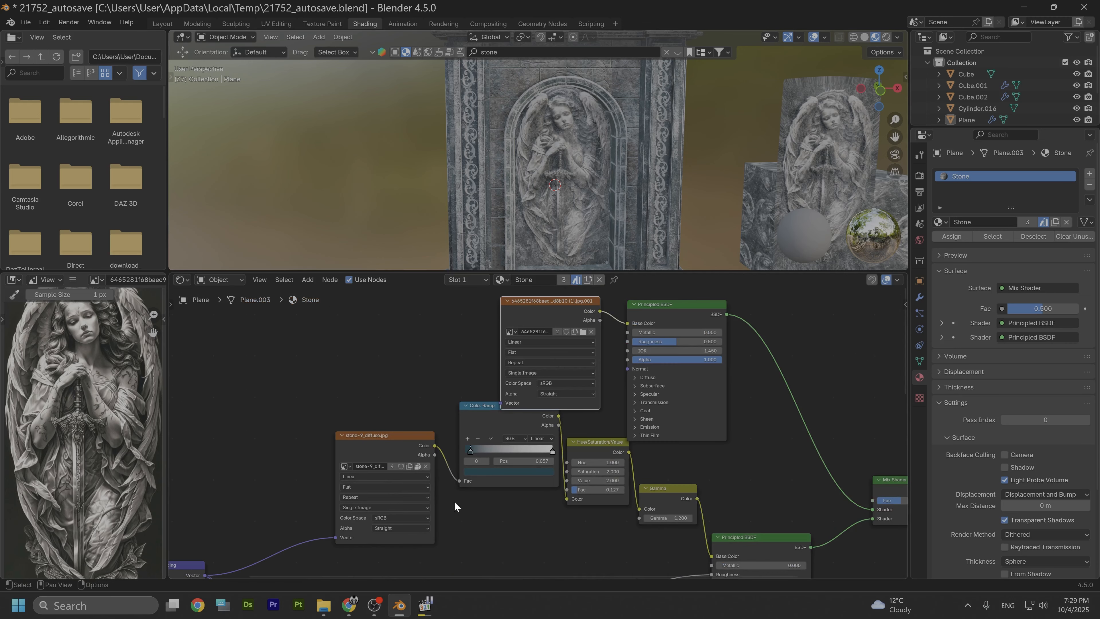
scroll(453, 501, up, 1)
drag(467, 429, 464, 445)
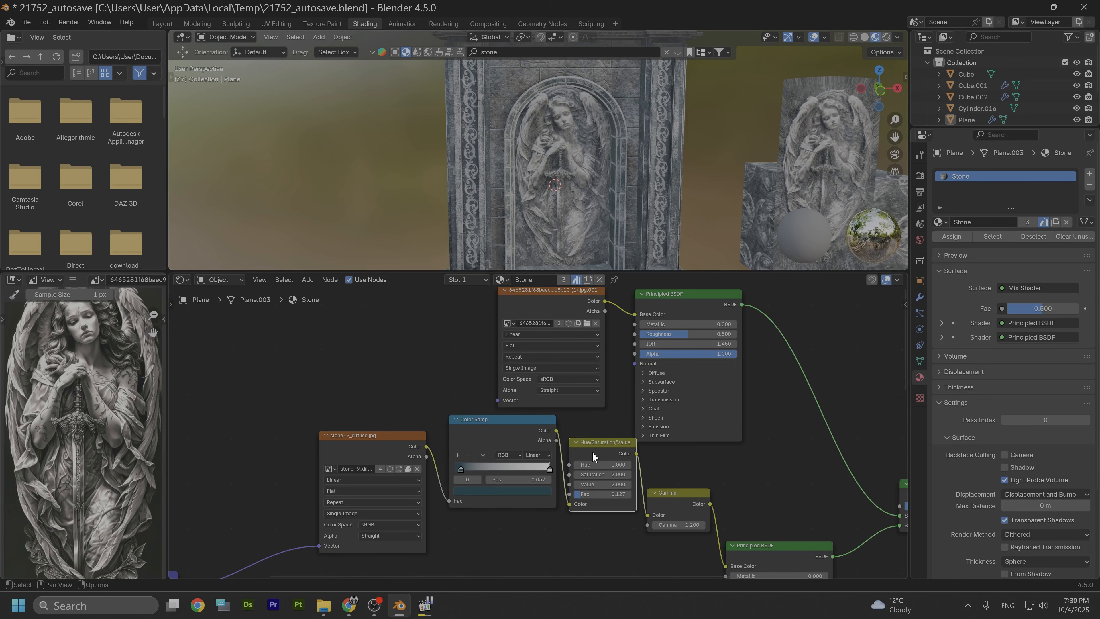
Step: Inspect the textured relief in the viewport and return to the Layout workspace
scroll(533, 157, up, 4)
middle_drag(492, 148, 541, 200)
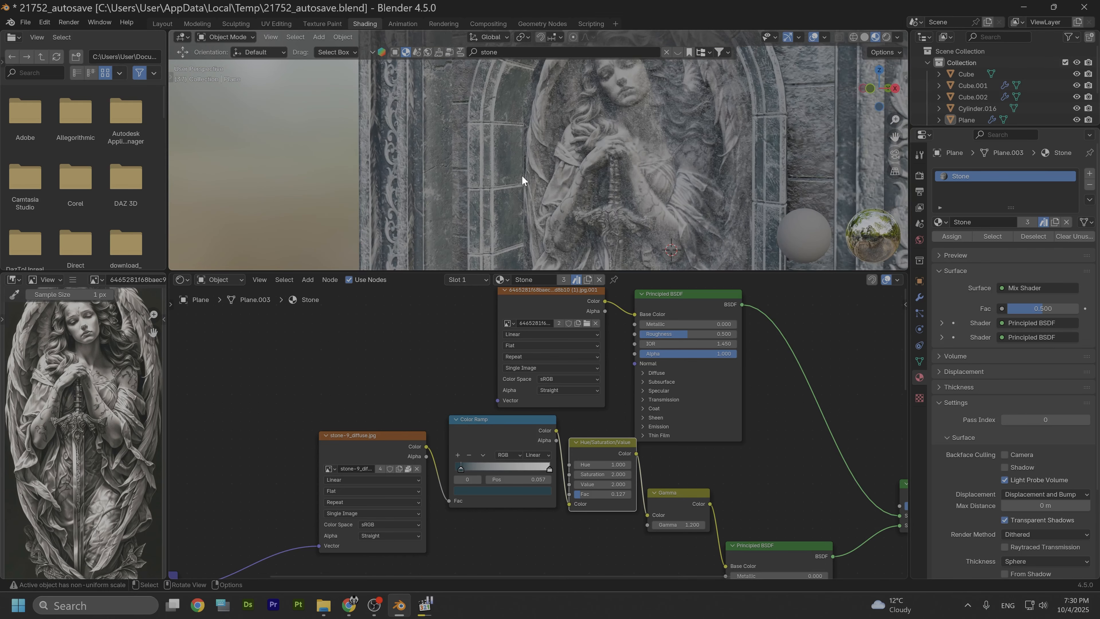
scroll(522, 174, down, 3)
middle_drag(504, 174, 524, 117)
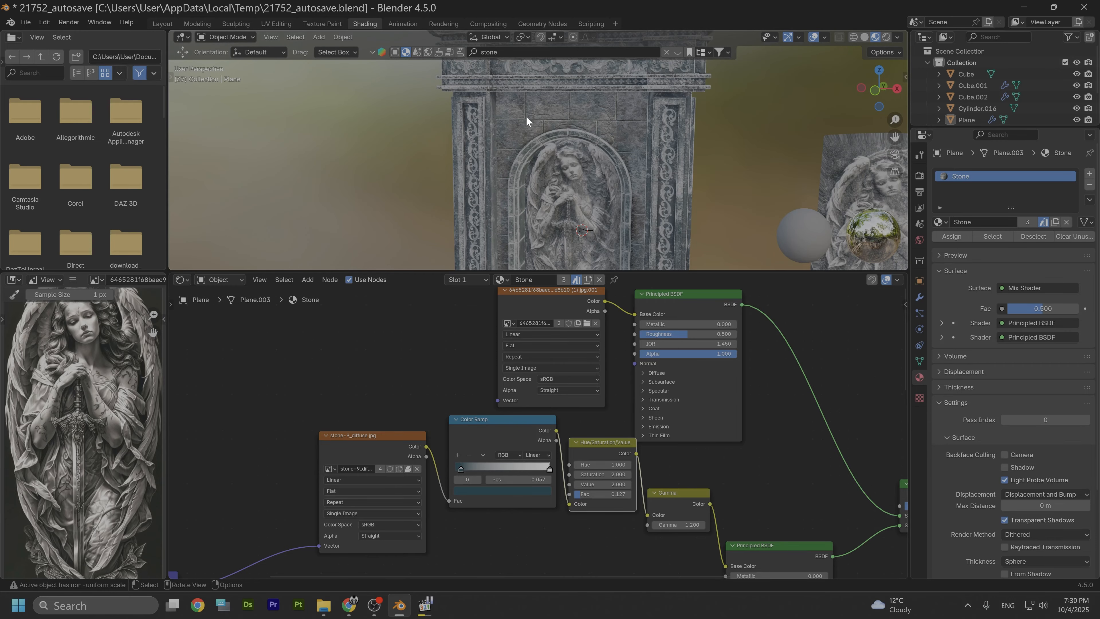
scroll(538, 166, down, 2)
shift+middle_drag(586, 197, 527, 140)
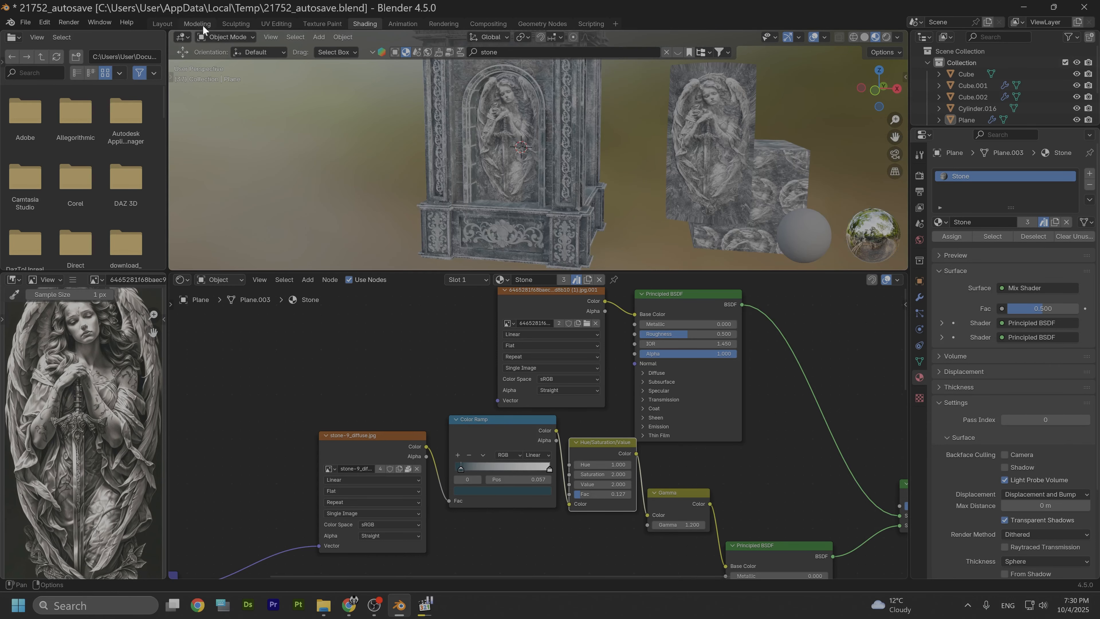
click(162, 24)
scroll(339, 223, down, 3)
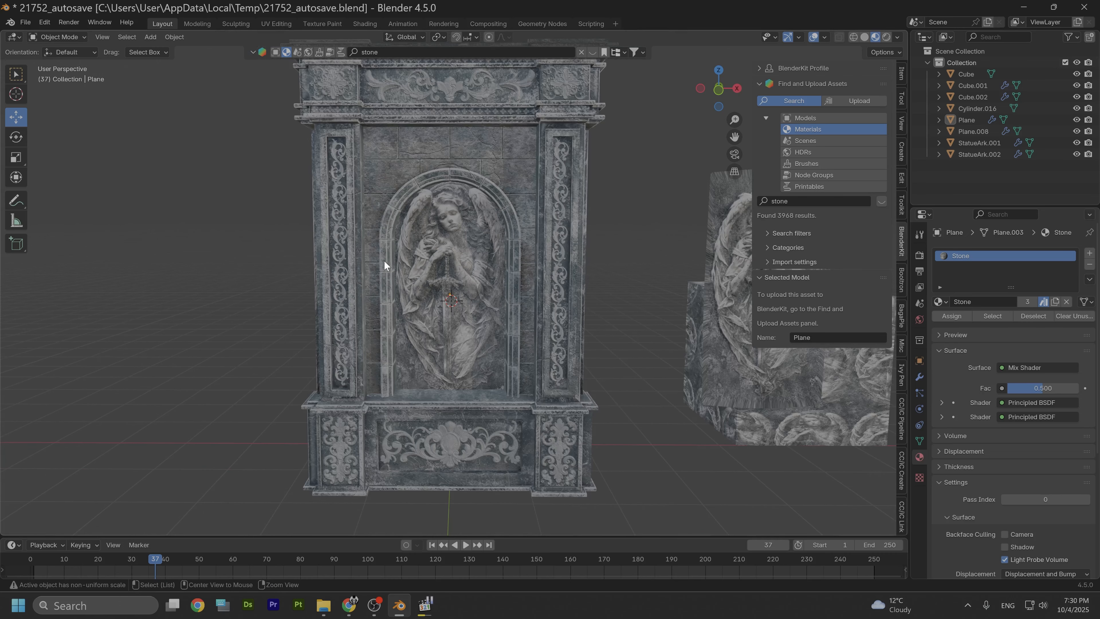
Step: Switch the viewport to rendered shading and search the BlenderKit asset bar for HDRIs
click(886, 37)
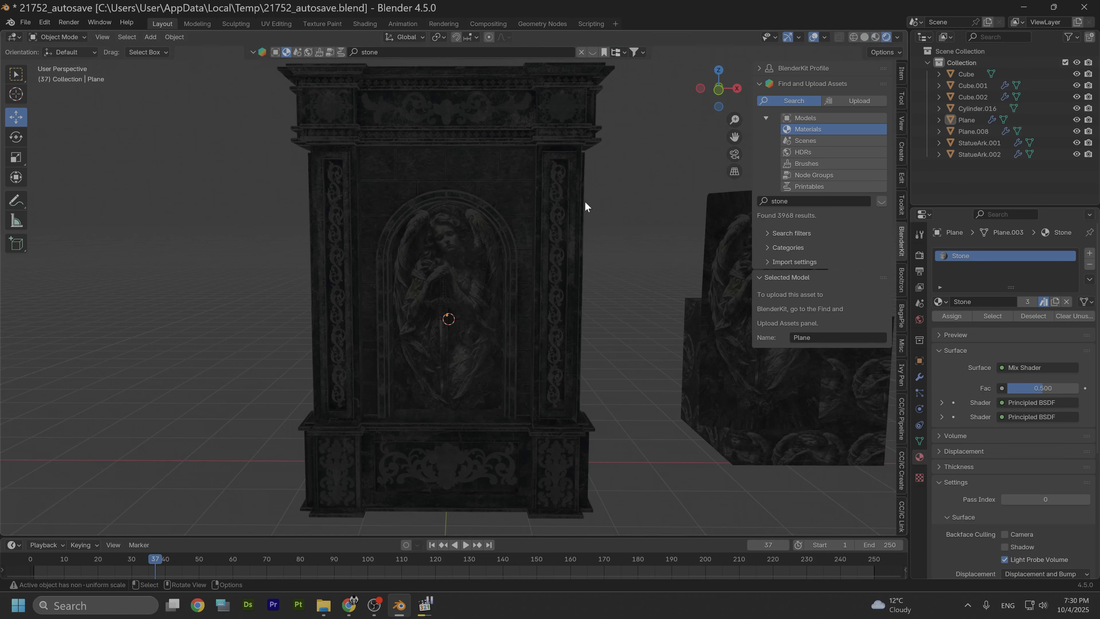
click(593, 52)
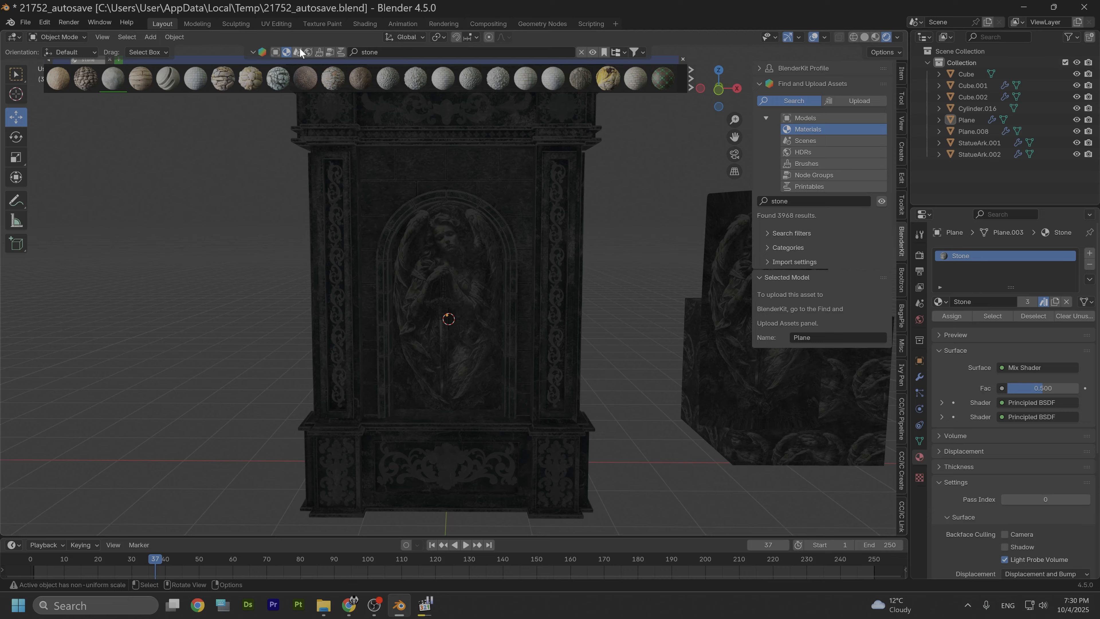
click(392, 52)
key(BackSpace)
key(BackSpace)
key(BackSpace)
key(BackSpace)
key(BackSpace)
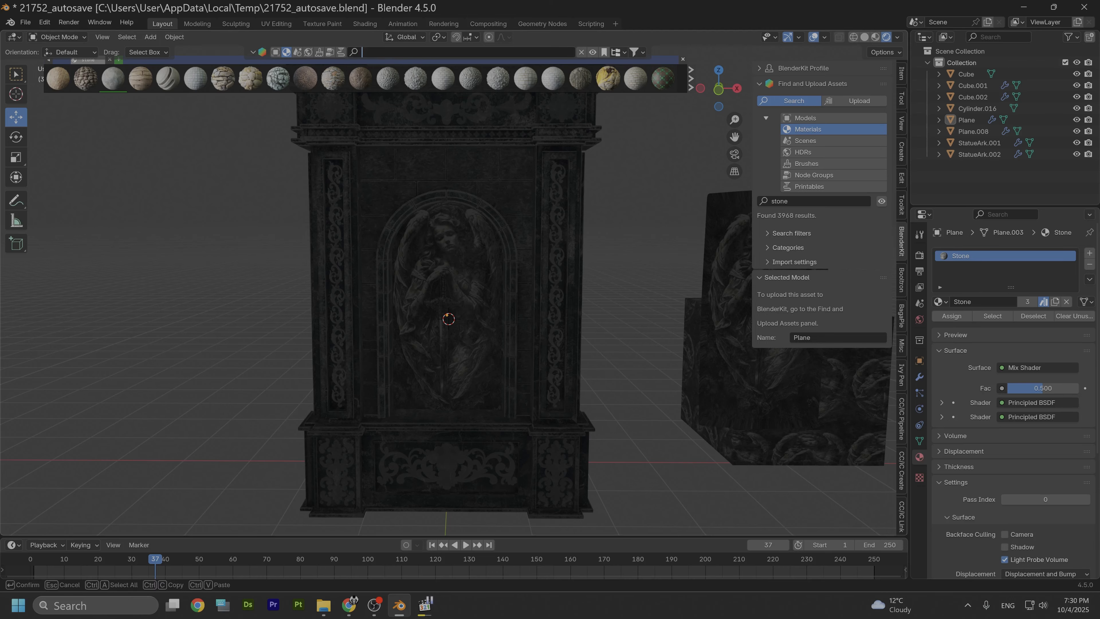
text(hdr)
key(Return)
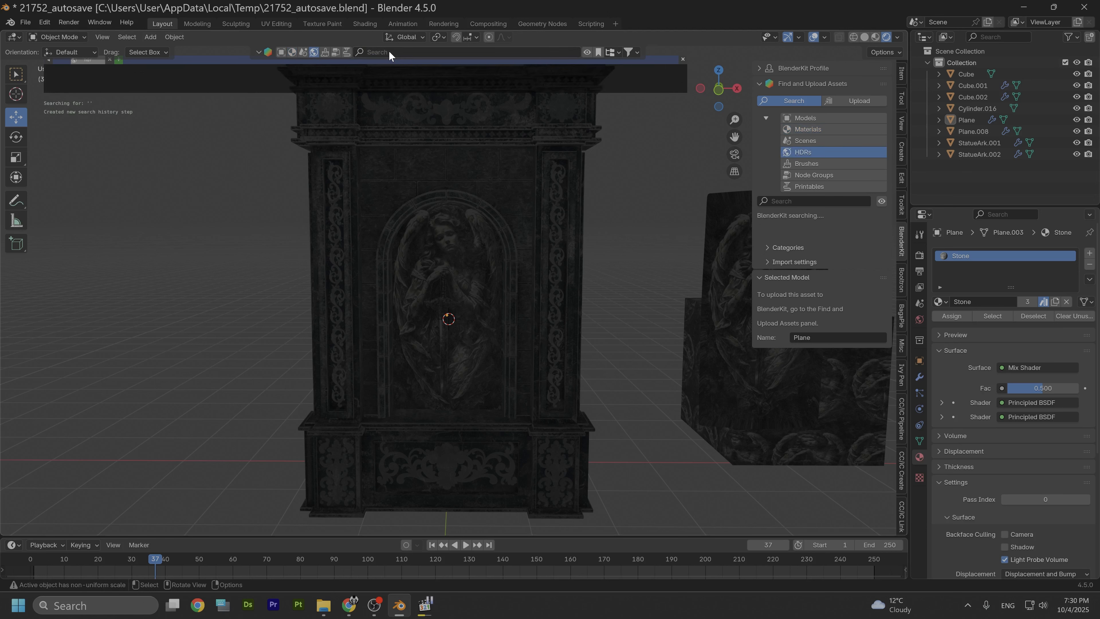
Step: Download the Morning HDRI at 2048 resolution and apply it as the scene lighting
mouse_move(391, 80)
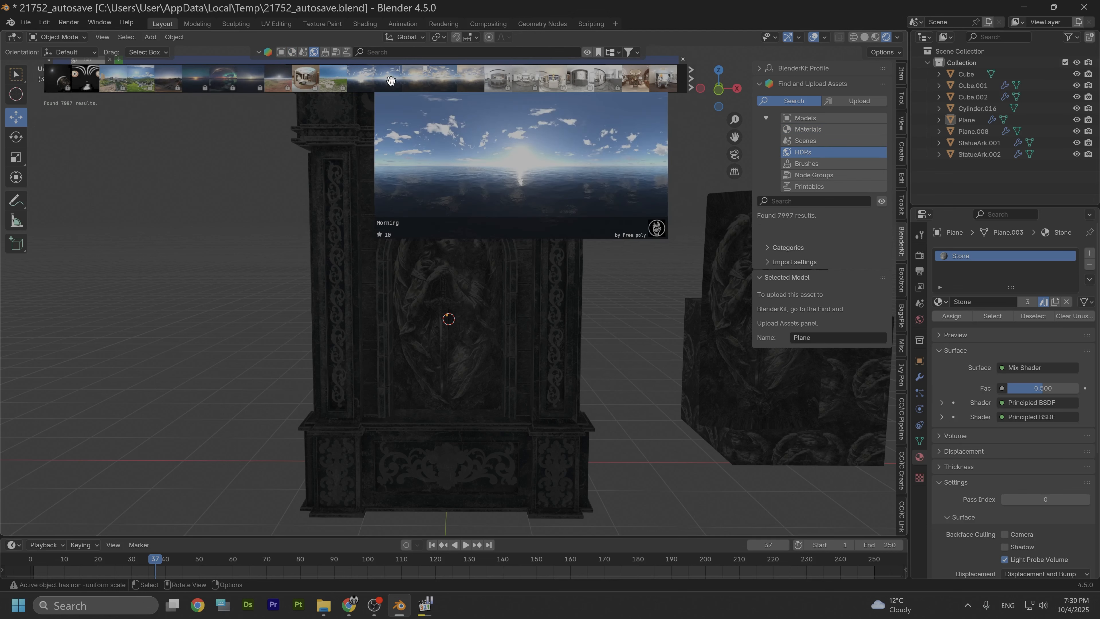
click(391, 81)
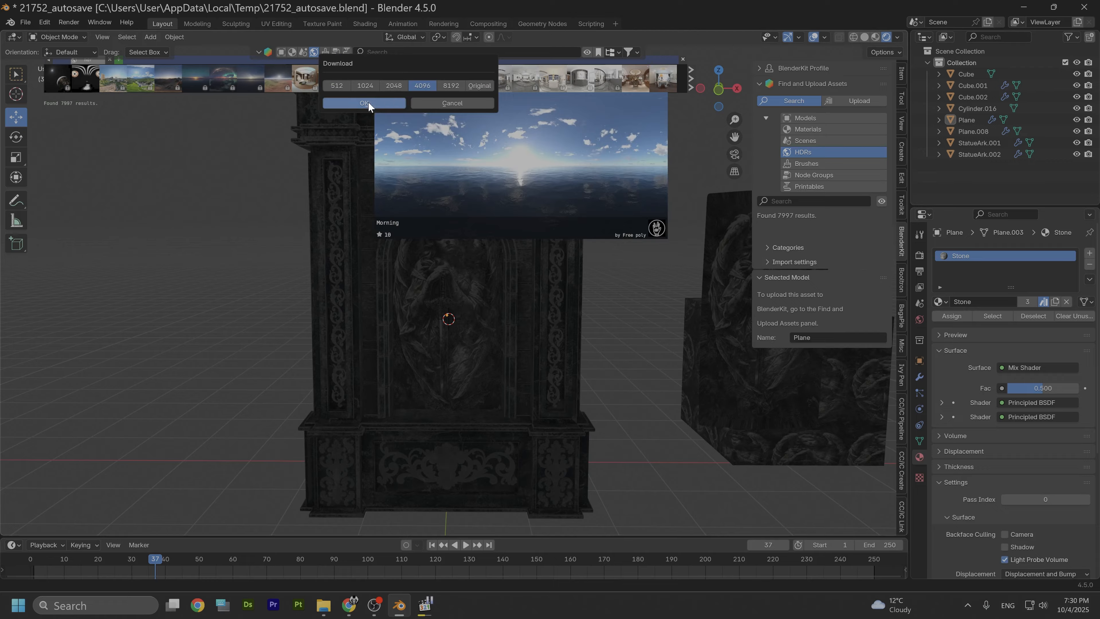
click(386, 86)
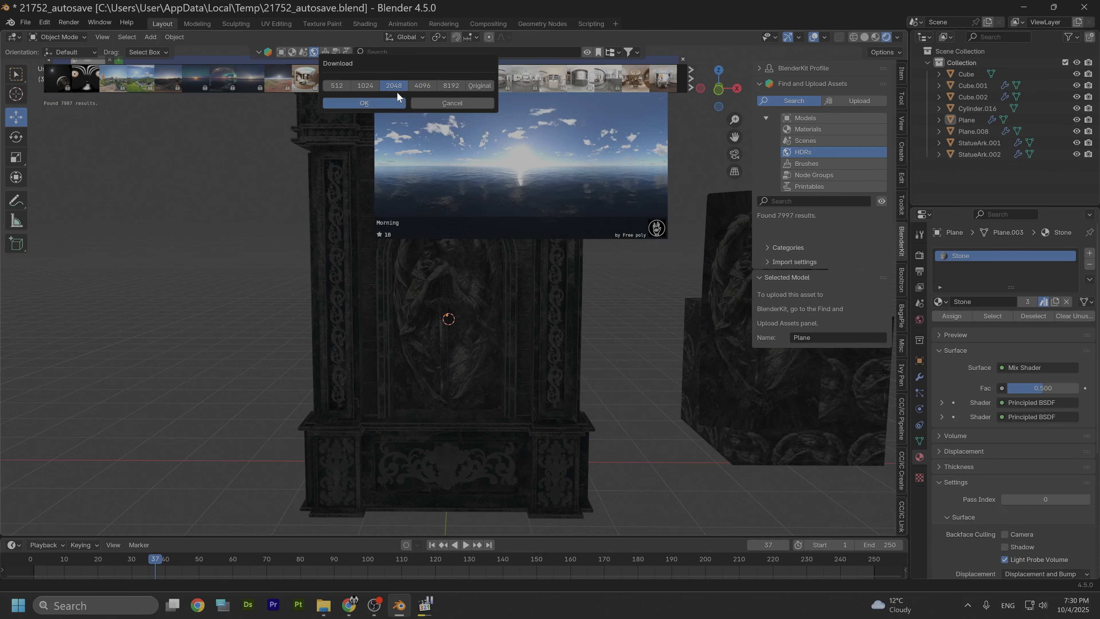
click(357, 103)
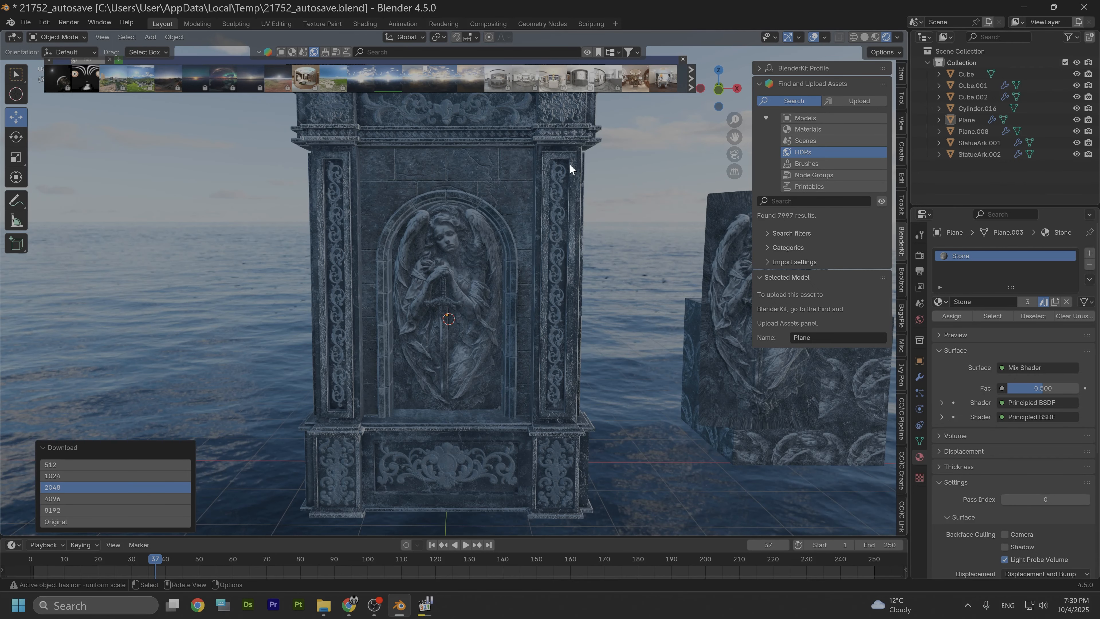
Step: Orbit and zoom around the arch to inspect it under the HDRI lighting
scroll(581, 251, down, 2)
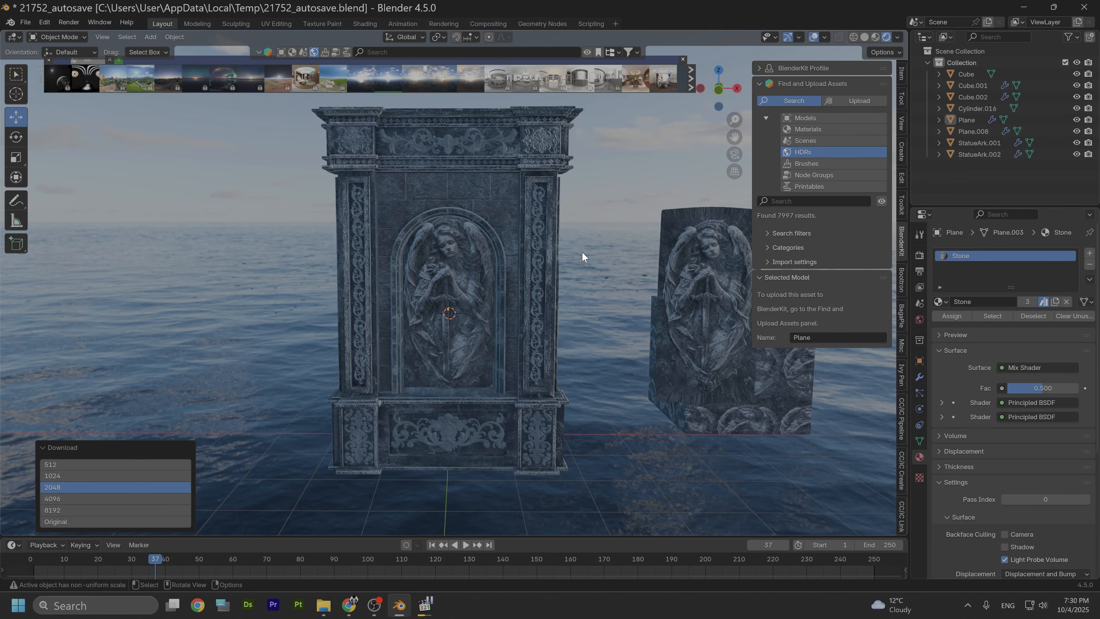
shift+middle_drag(581, 251, 573, 278)
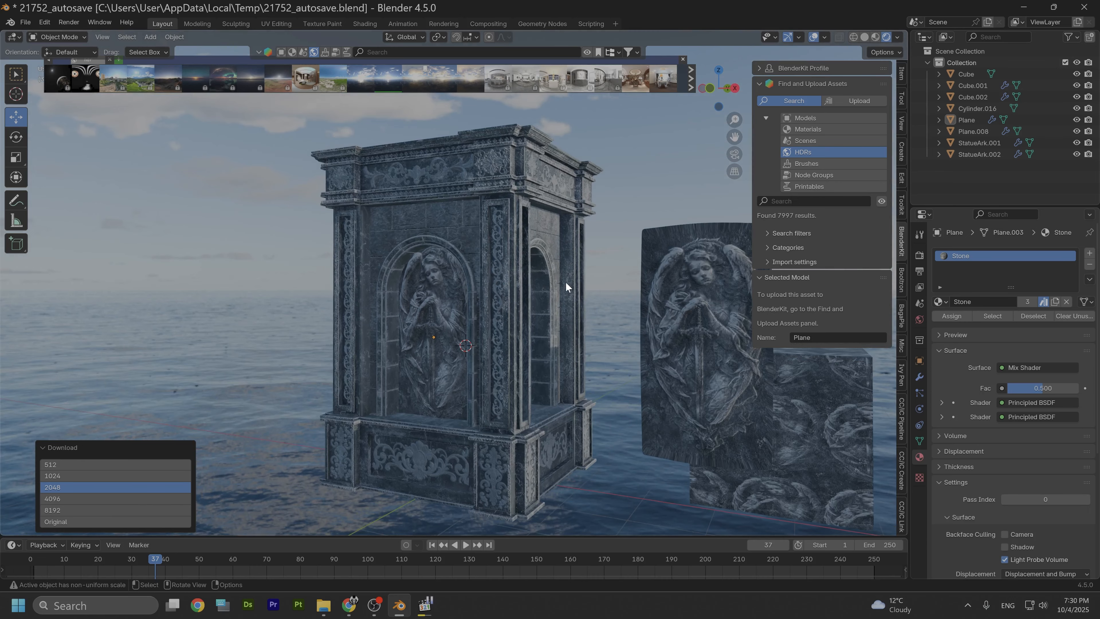
scroll(566, 281, up, 2)
middle_drag(508, 309, 593, 263)
scroll(588, 301, up, 2)
scroll(517, 312, down, 2)
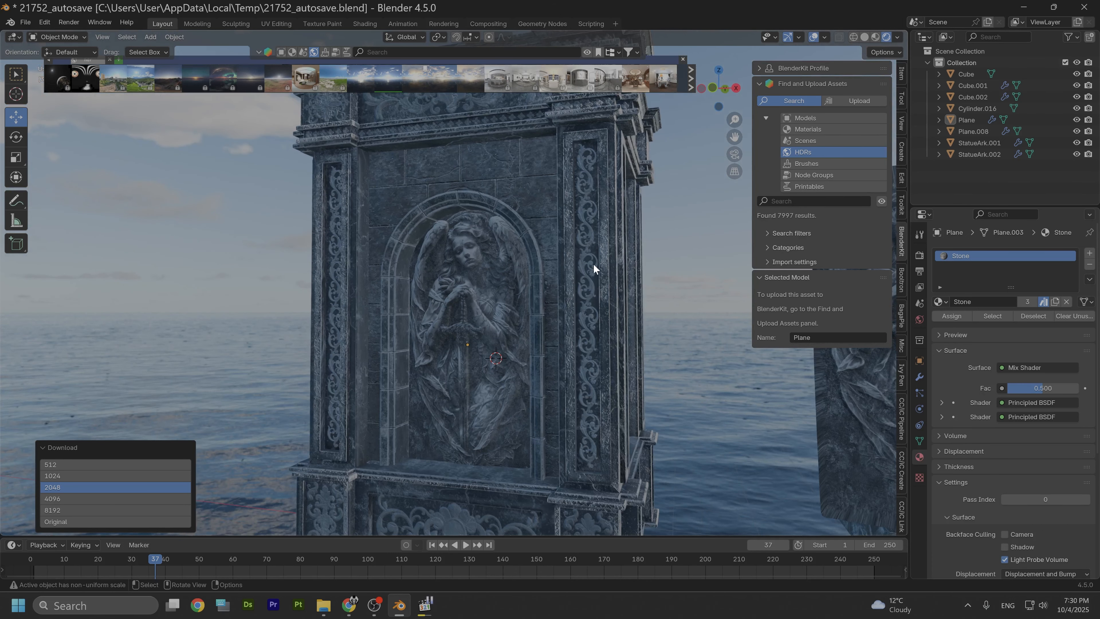
Step: Switch to material preview shading and move the angel relief plane about 2.7 m to the right, out of the arch
click(720, 95)
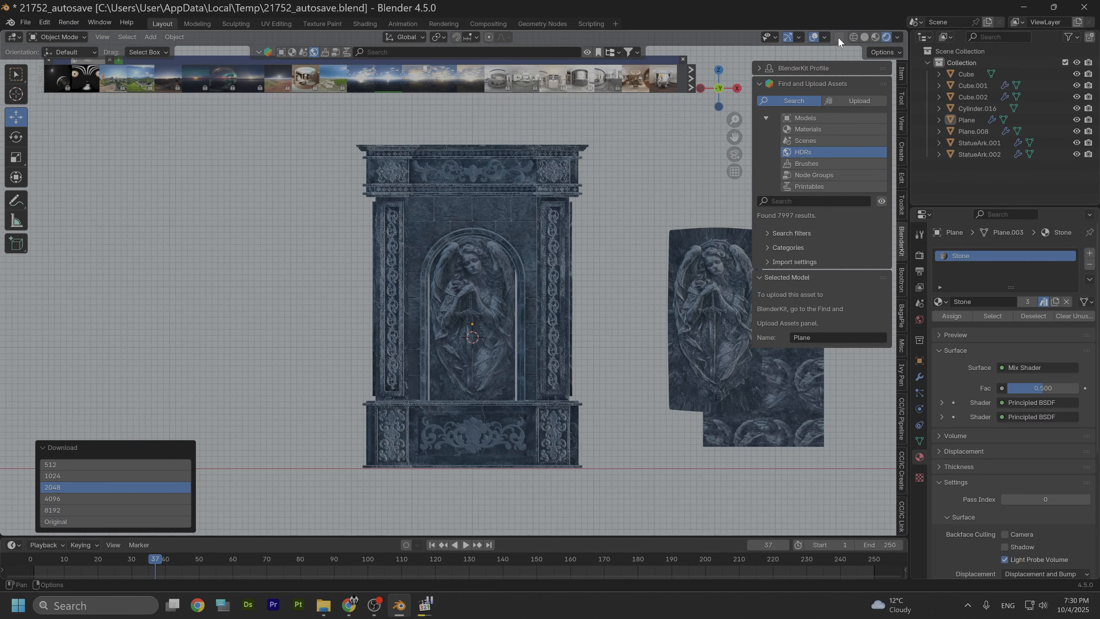
click(875, 37)
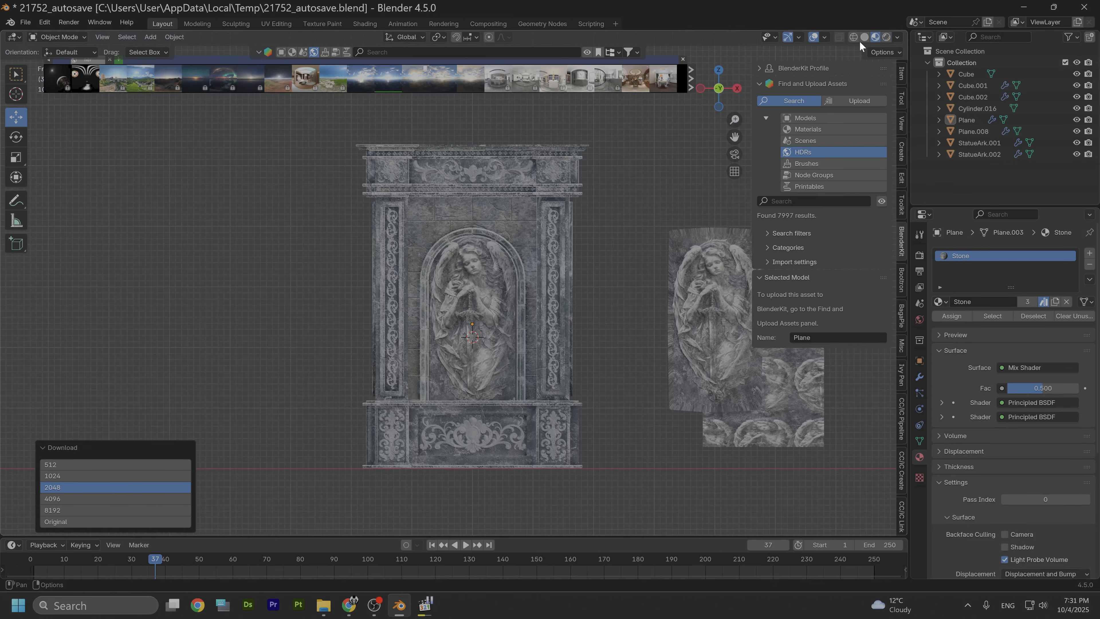
scroll(375, 354, up, 6)
scroll(376, 354, down, 5)
click(488, 313)
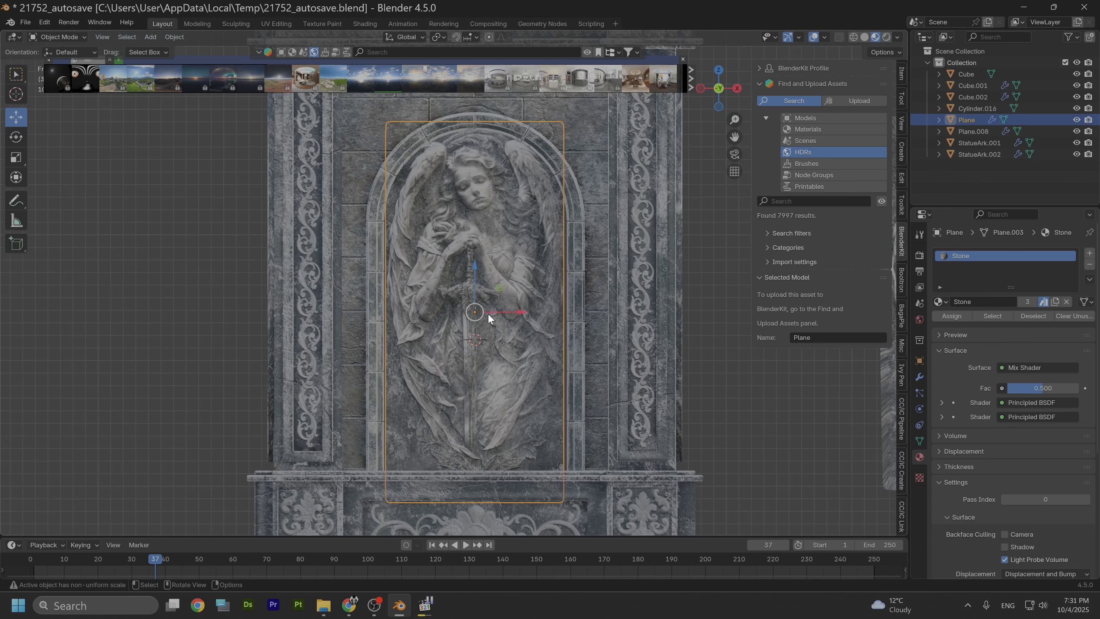
drag(502, 309, 722, 304)
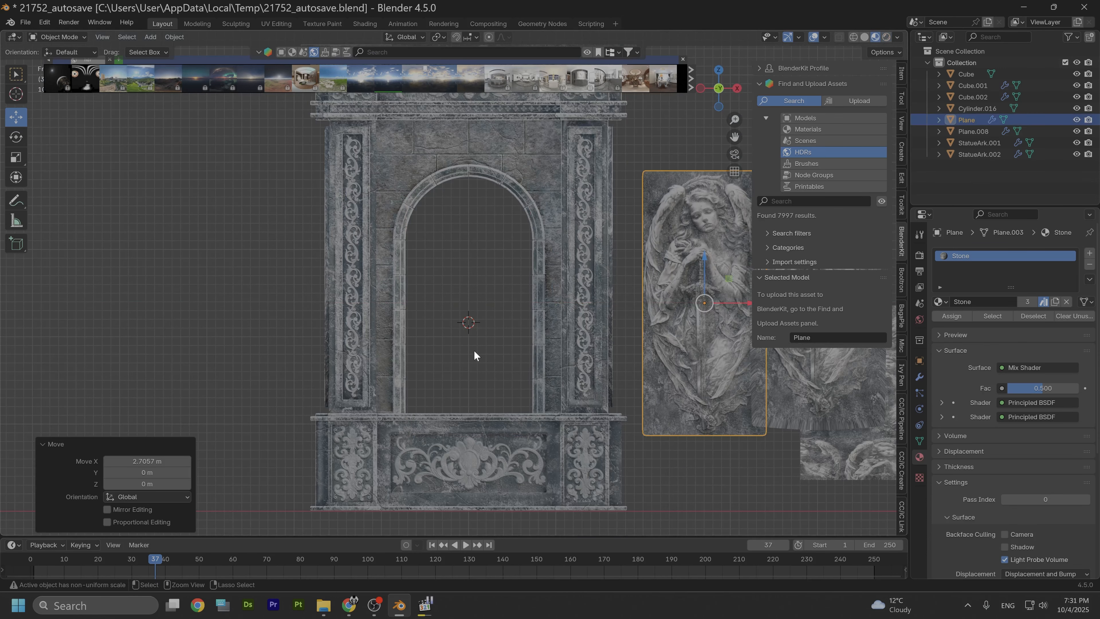
key(ctrl+a)
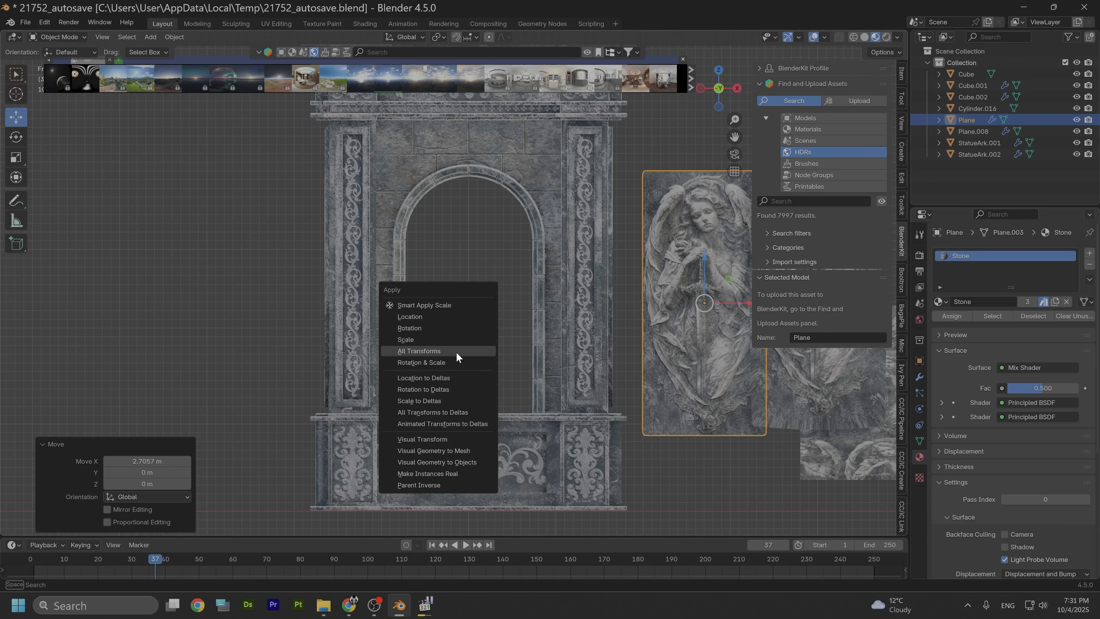
click(438, 193)
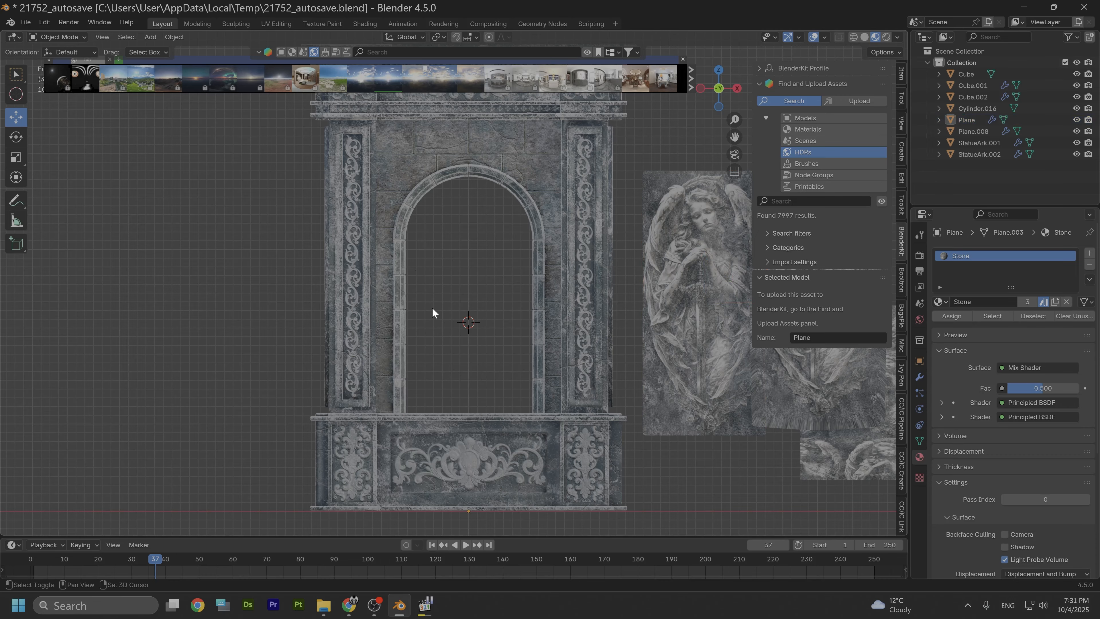
Step: Add a new plane at the 3D cursor inside the arch opening
key(shift+a)
mouse_move(433, 307)
click(491, 308)
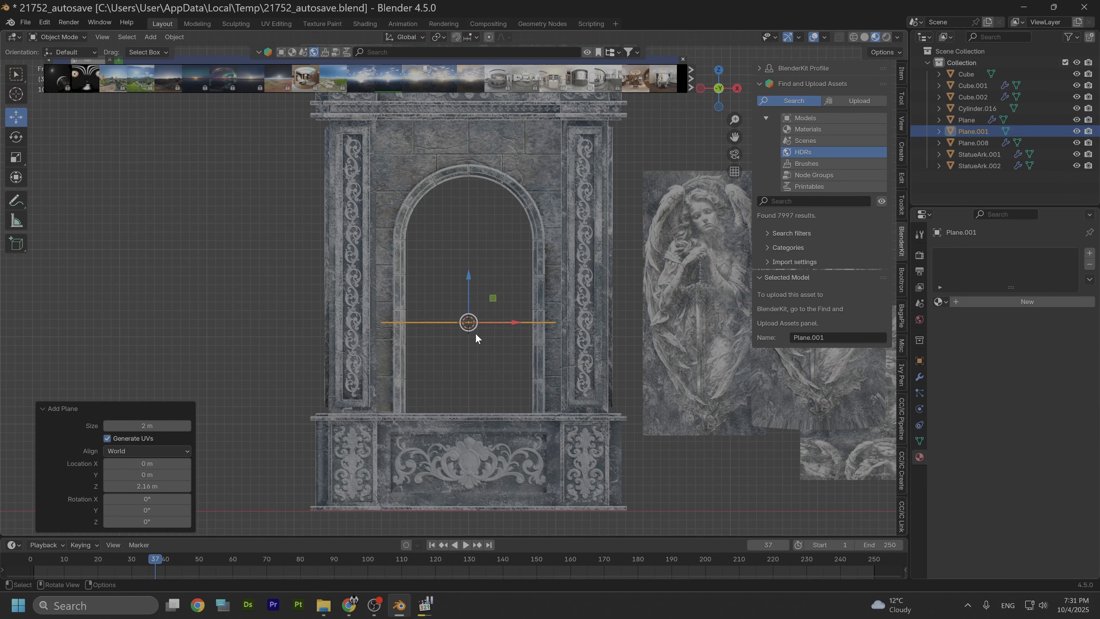
Step: Rotate the new plane 90° about the view axis and undo the rotation
text(r)
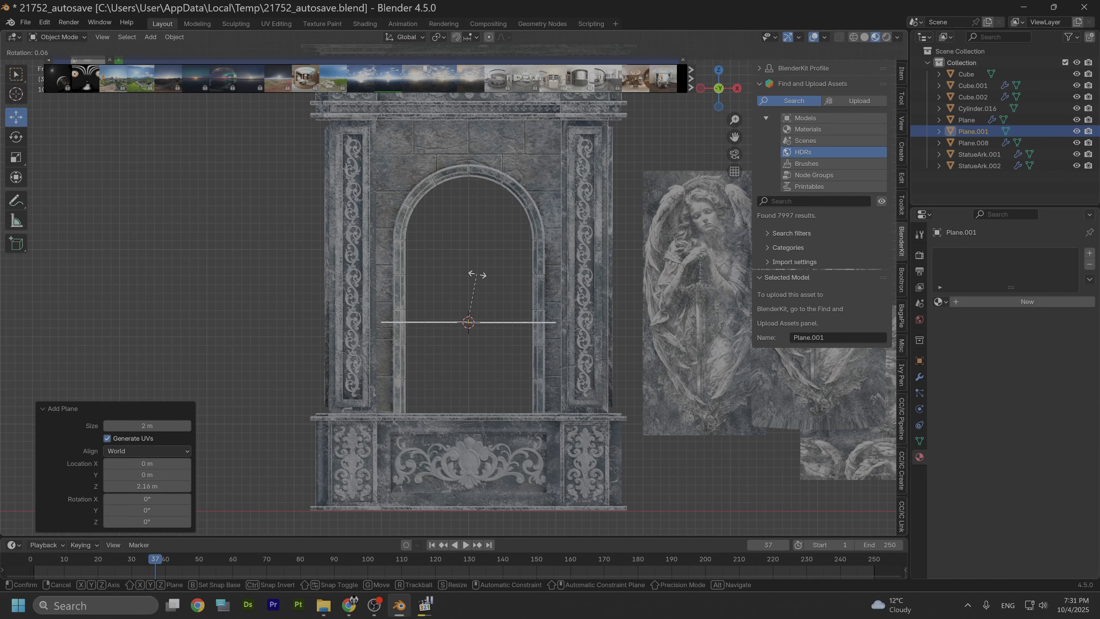
text(90)
key(Return)
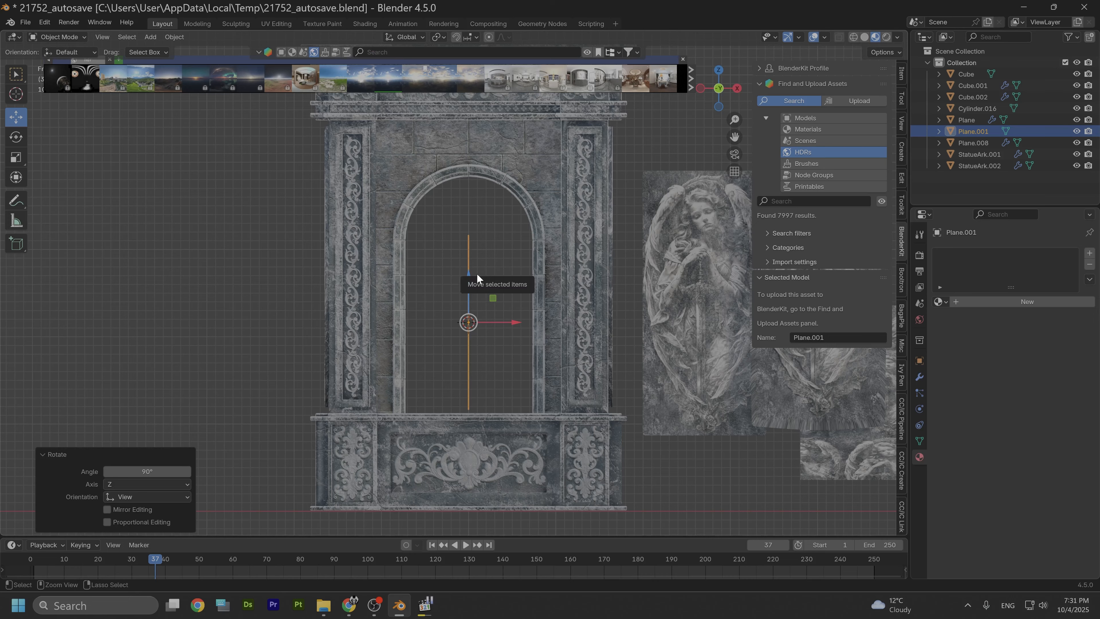
key(ctrl+z)
Step: Rotate the new plane 90° about the X axis so it stands upright
text(rx)
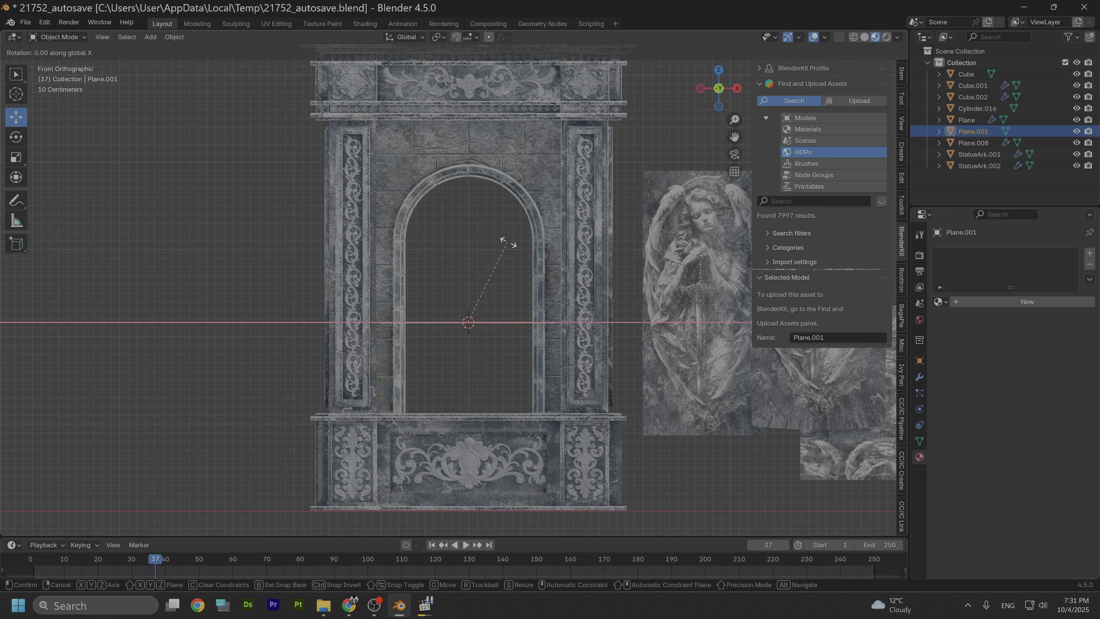
text(90)
key(Return)
Step: Scale the plane about 1.7 times along Z and raise it about 0.43 m to fill the arch opening
key(s)
key(z)
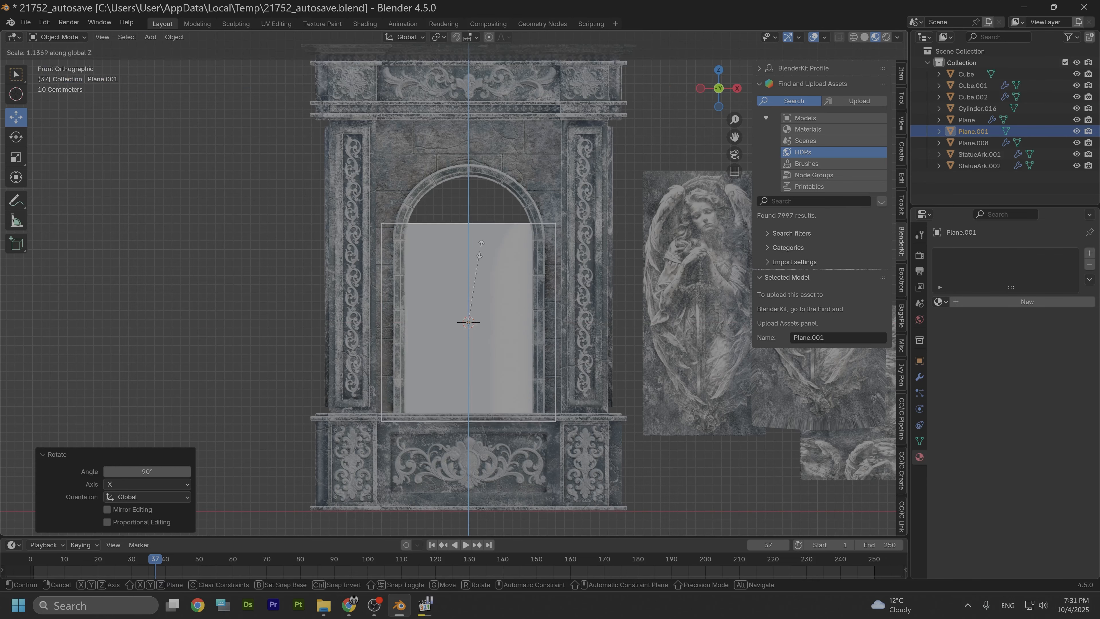
click(491, 216)
key(g)
key(z)
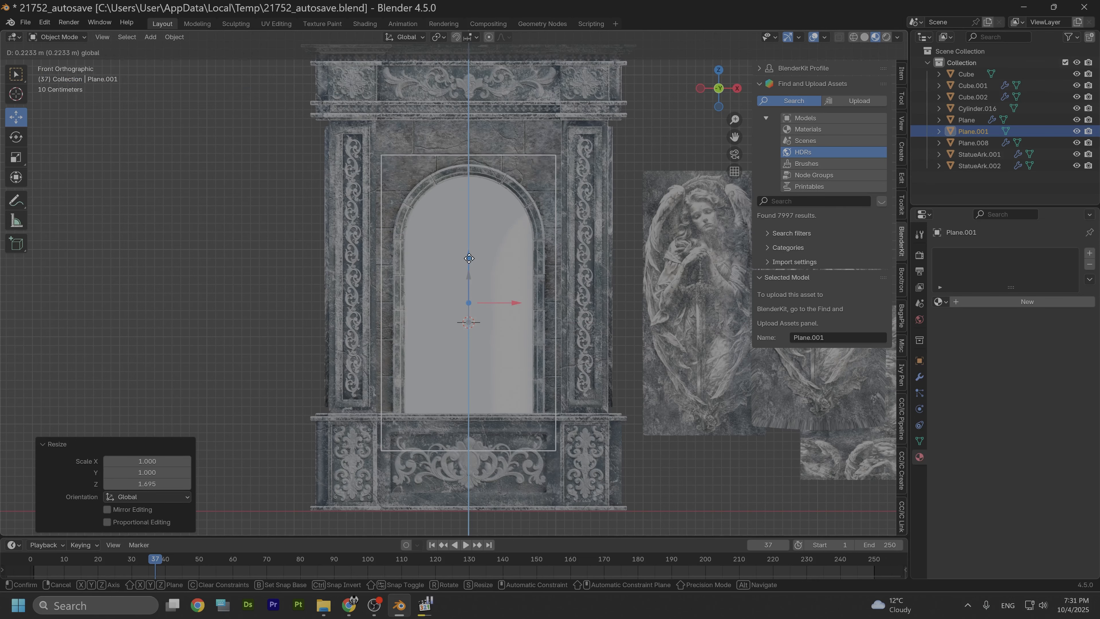
click(457, 246)
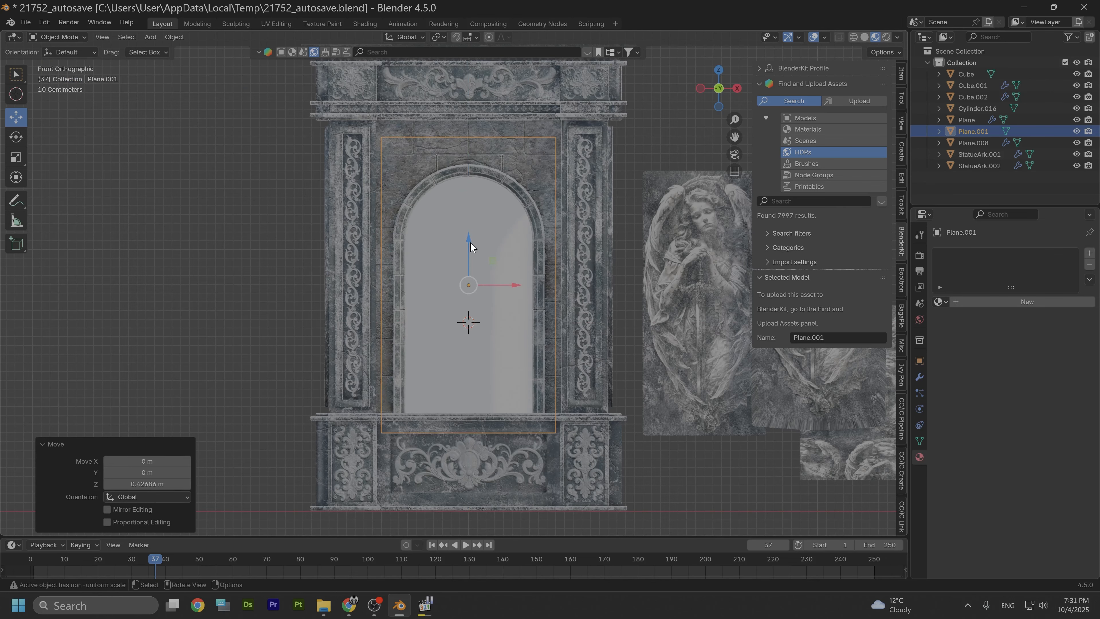
Step: In Edit Mode, subdivide the plane with 30 cuts and return to Object Mode
click(920, 377)
click(65, 38)
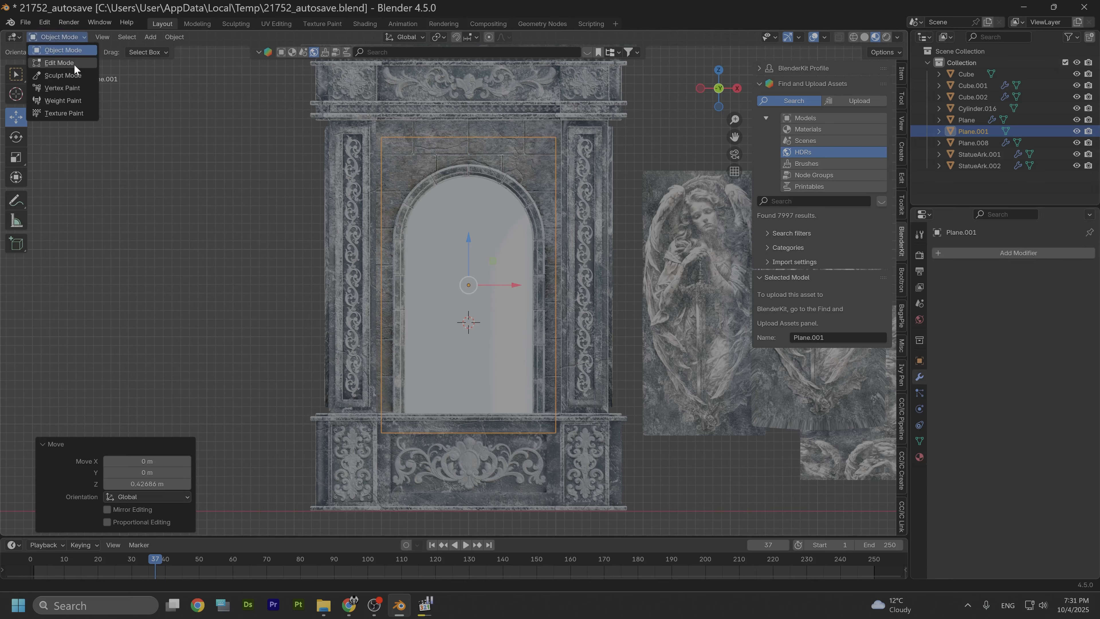
click(75, 63)
right_click(457, 294)
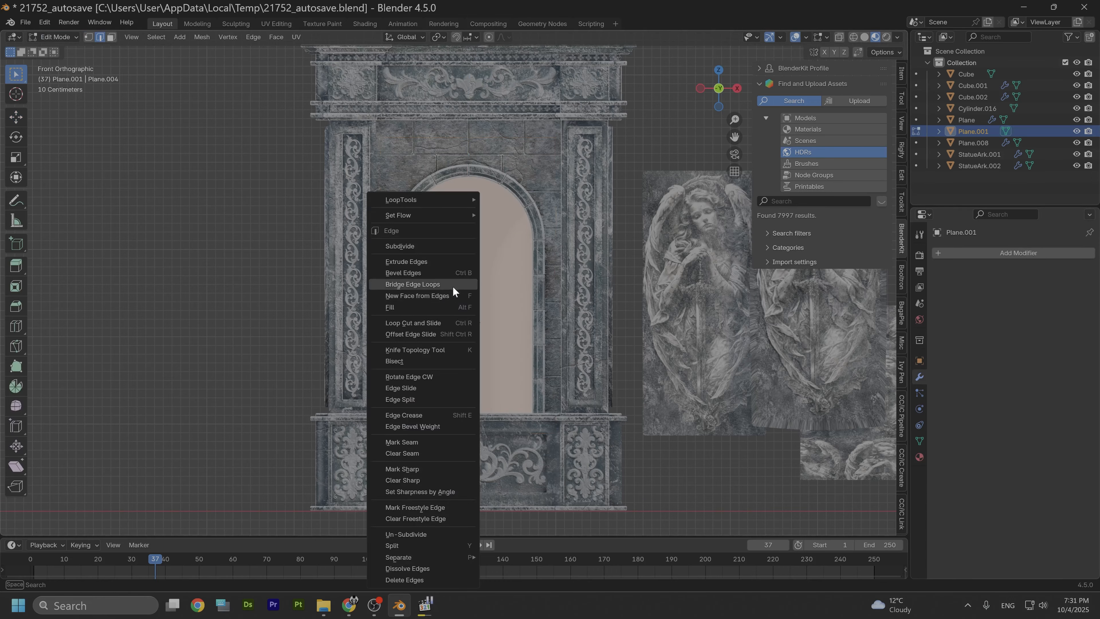
click(396, 245)
click(151, 445)
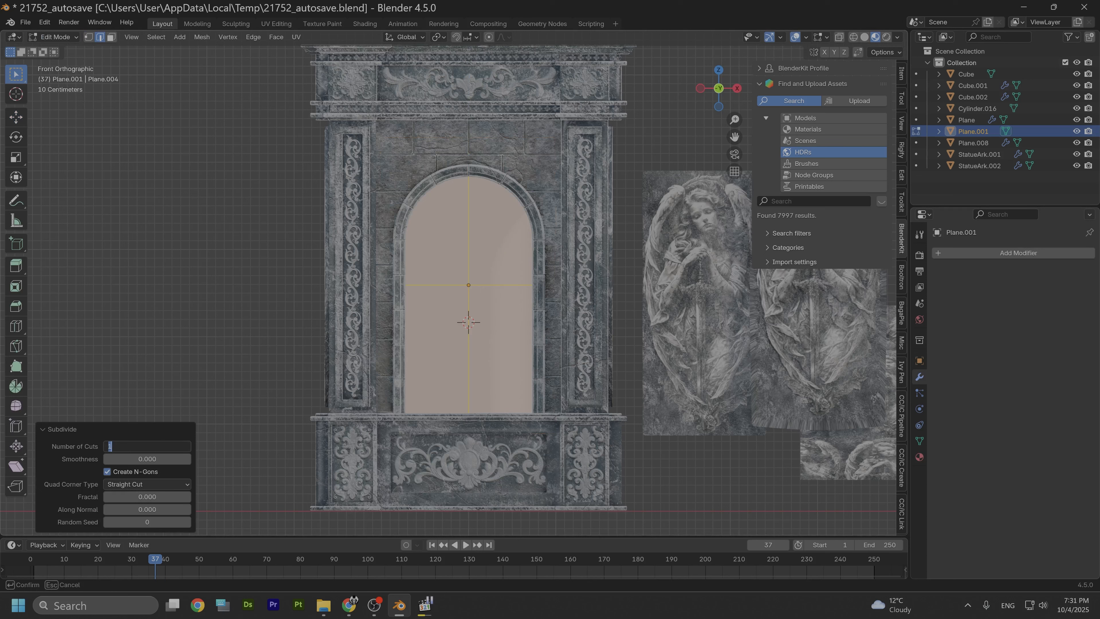
text(30)
key(Return)
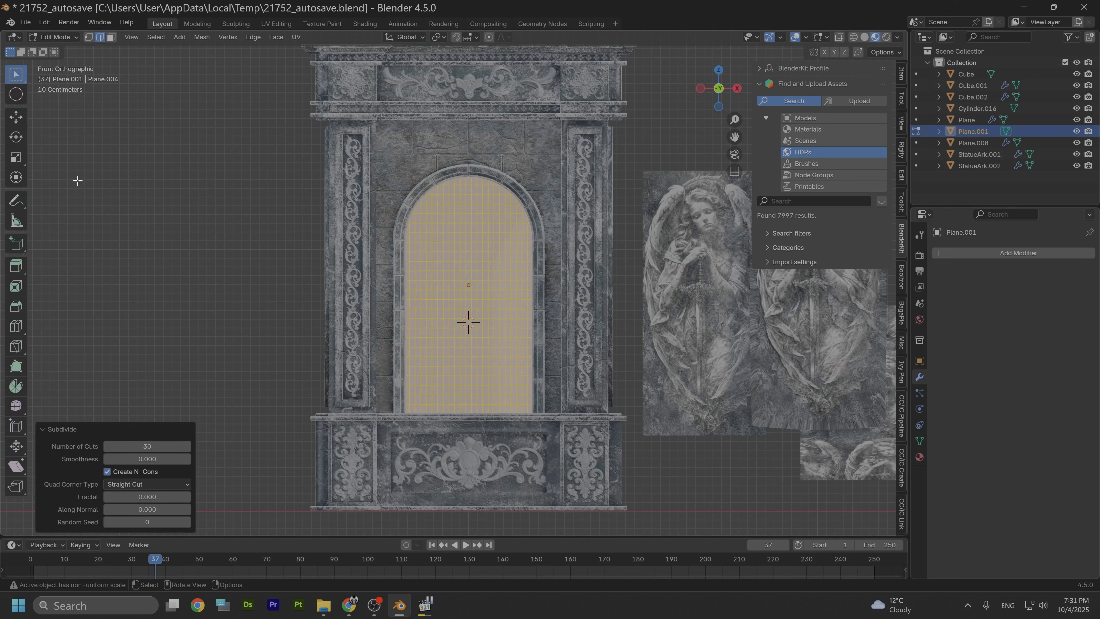
click(56, 38)
click(61, 42)
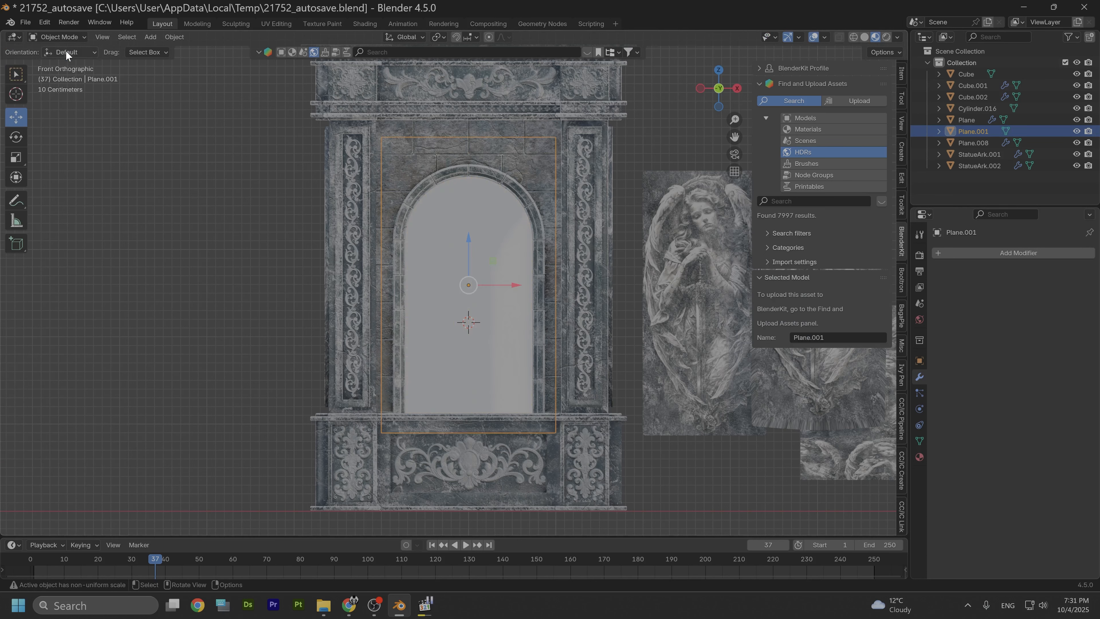
Step: Add a Multiresolution modifier to the plane and subdivide it to 5 levels
click(957, 254)
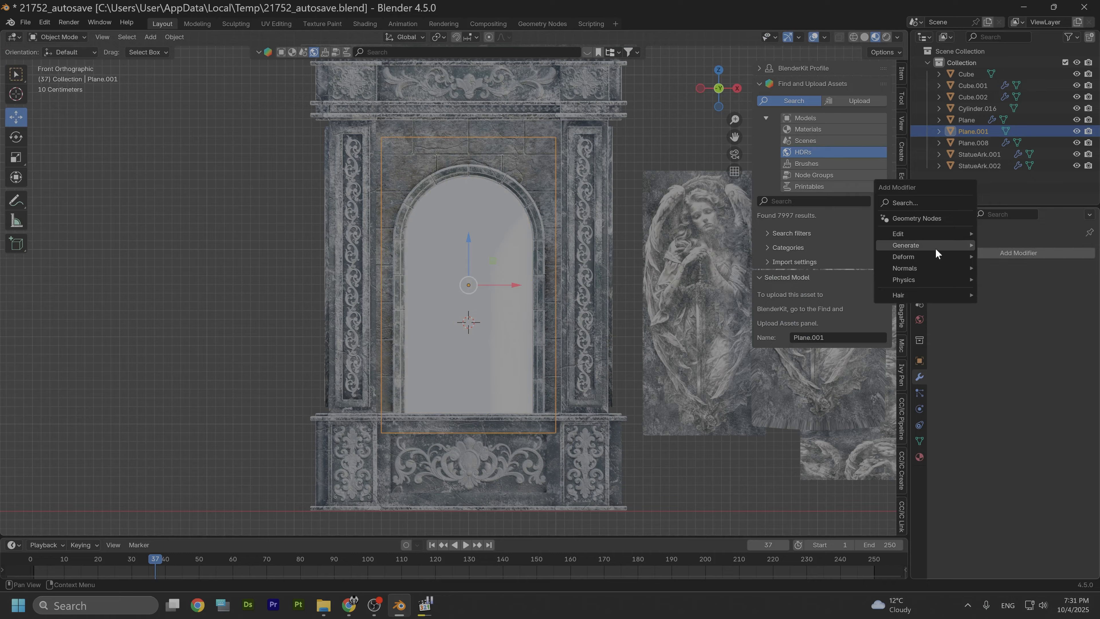
mouse_move(932, 245)
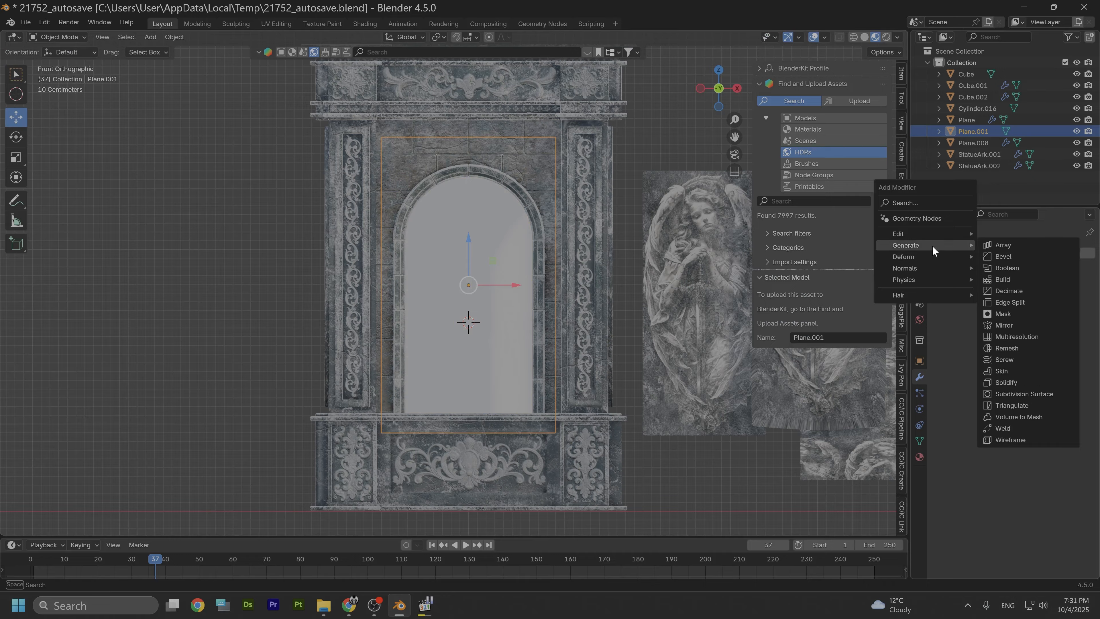
click(1026, 335)
click(1015, 372)
click(1015, 372)
click(1015, 372)
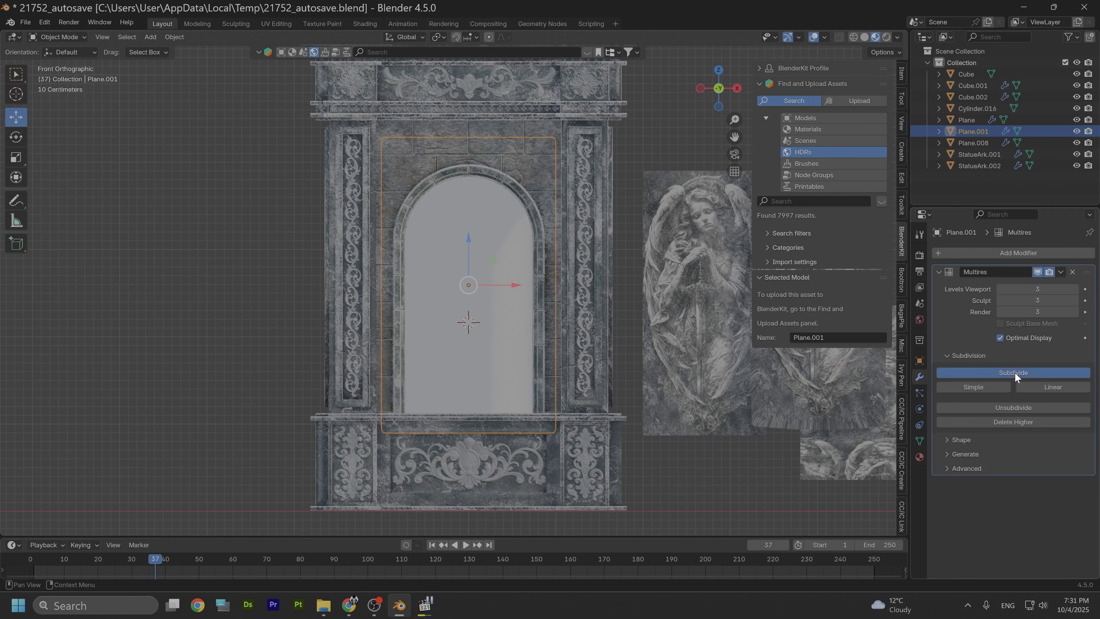
click(1016, 372)
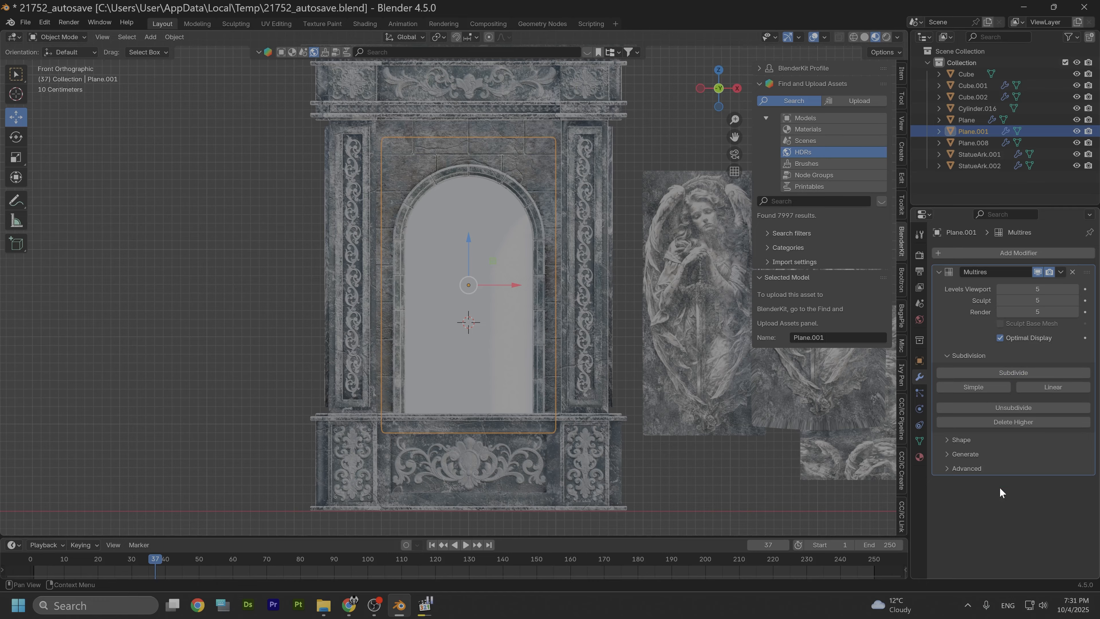
Step: Add a Displace modifier to the plane and set its strength to 0.05
click(989, 253)
mouse_move(988, 253)
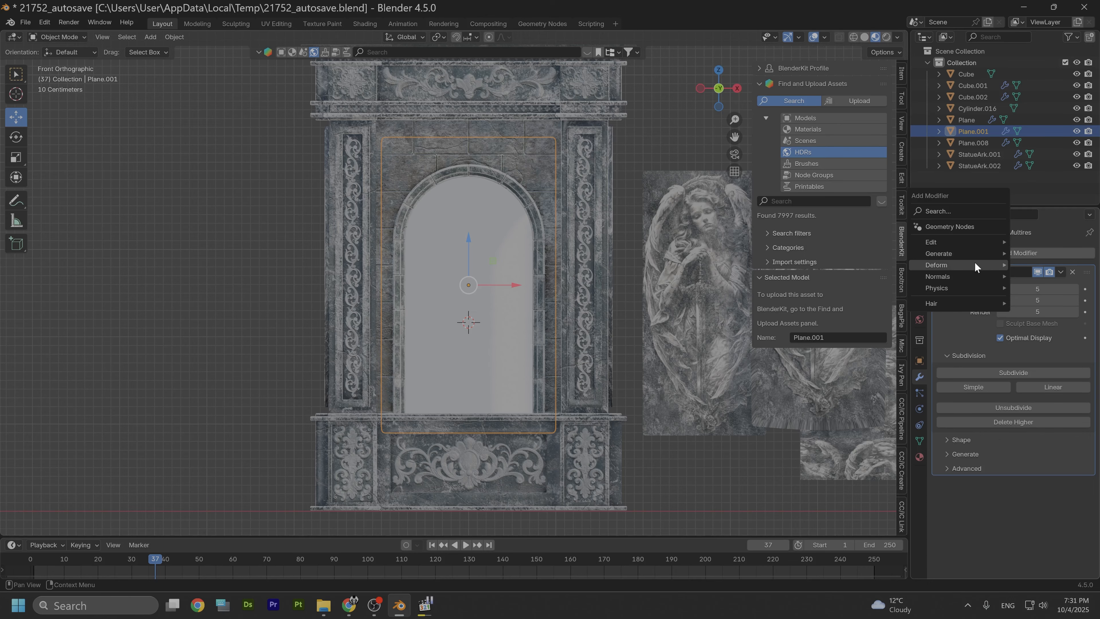
mouse_move(958, 263)
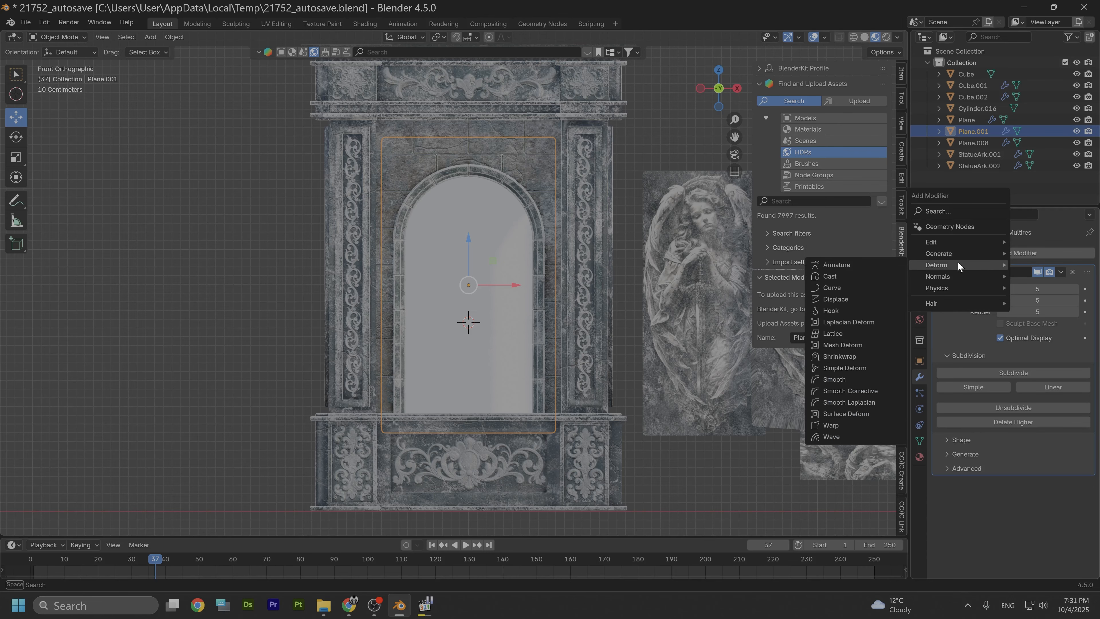
click(834, 299)
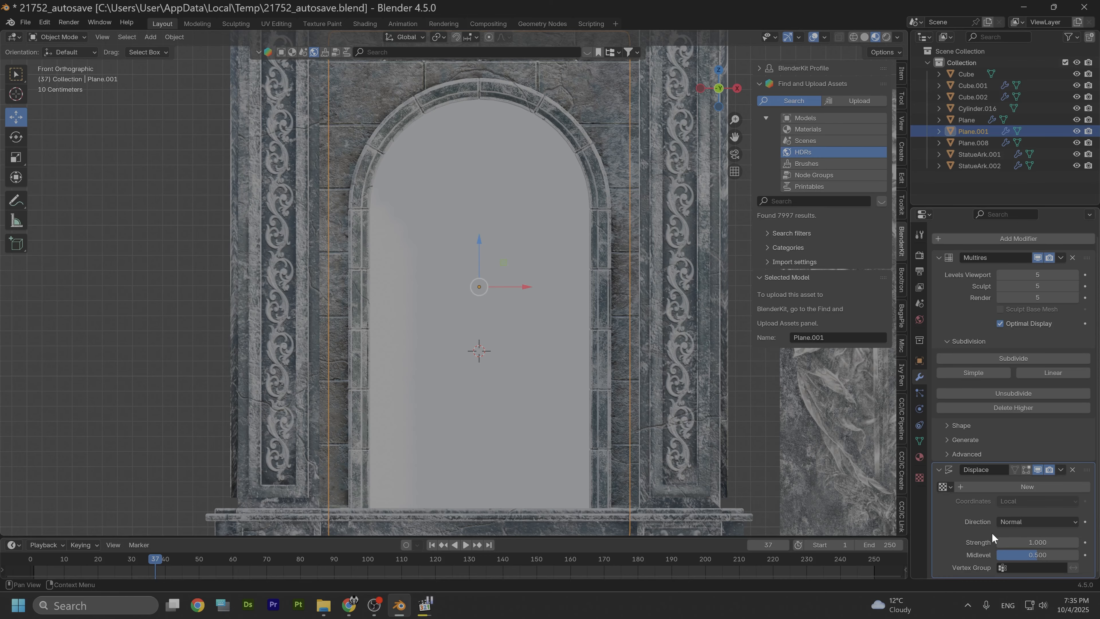
click(1037, 546)
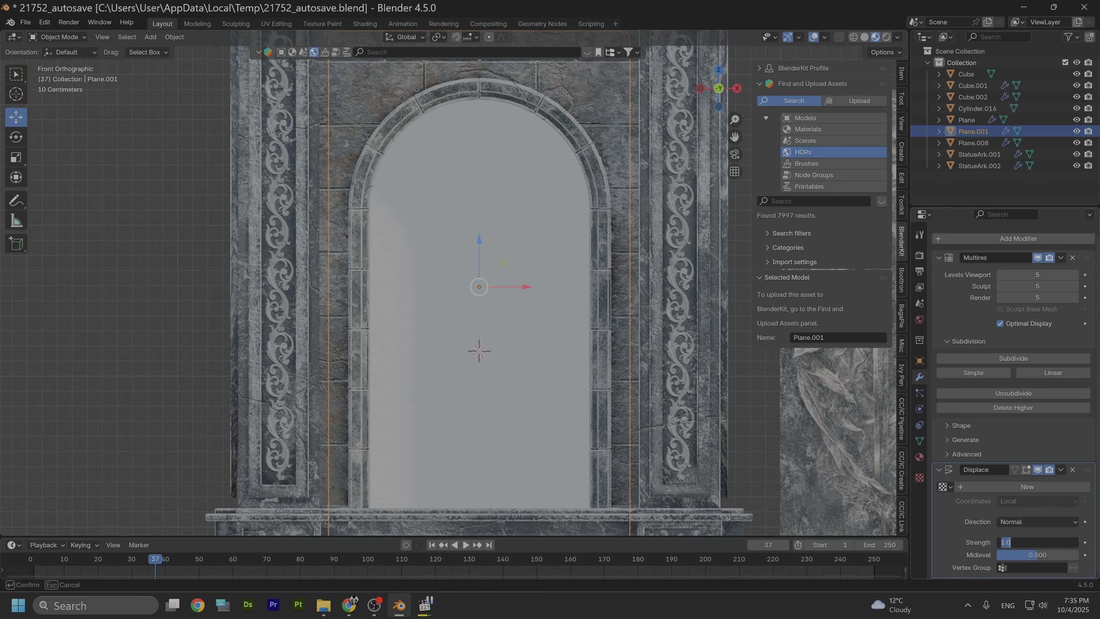
text(0.05)
key(Return)
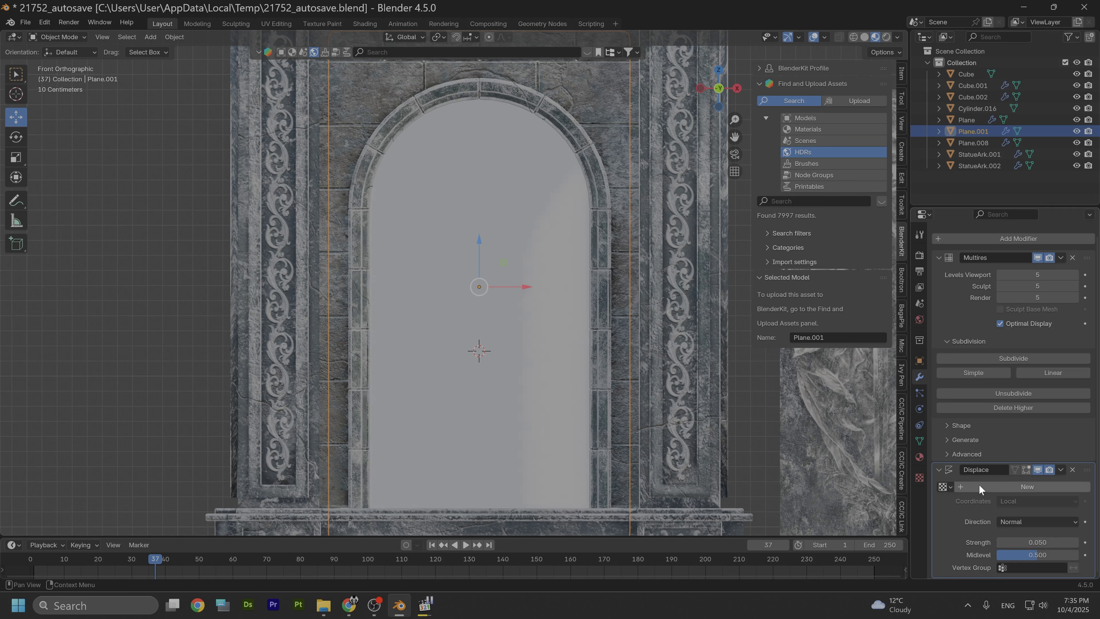
Step: Create a new image texture for the displacement and open the first image from the Angel Images folder
click(921, 478)
click(941, 270)
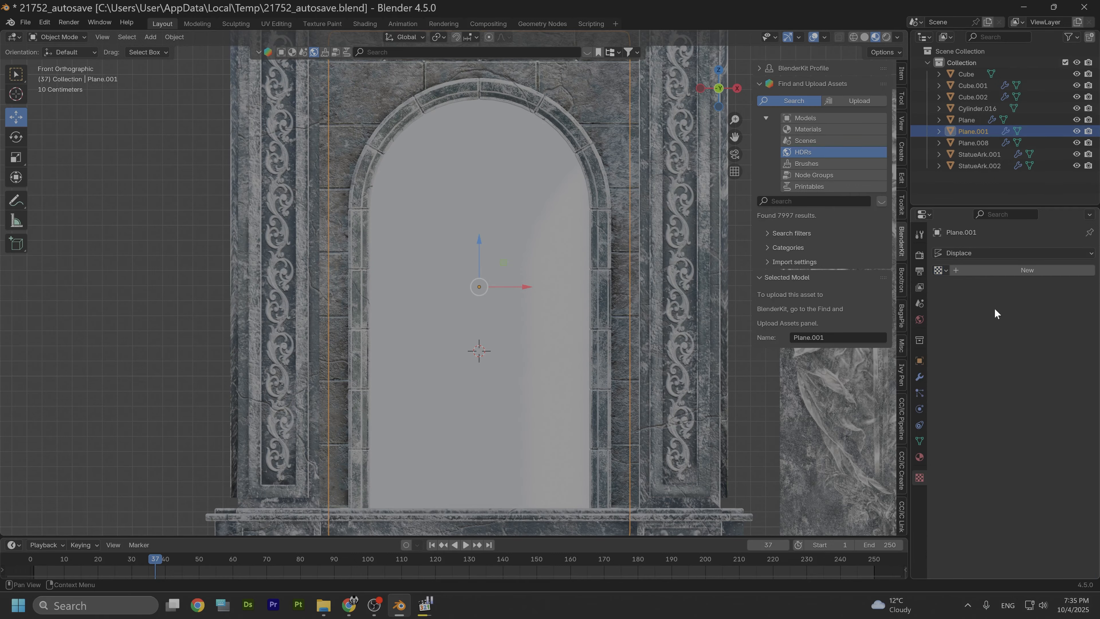
click(994, 271)
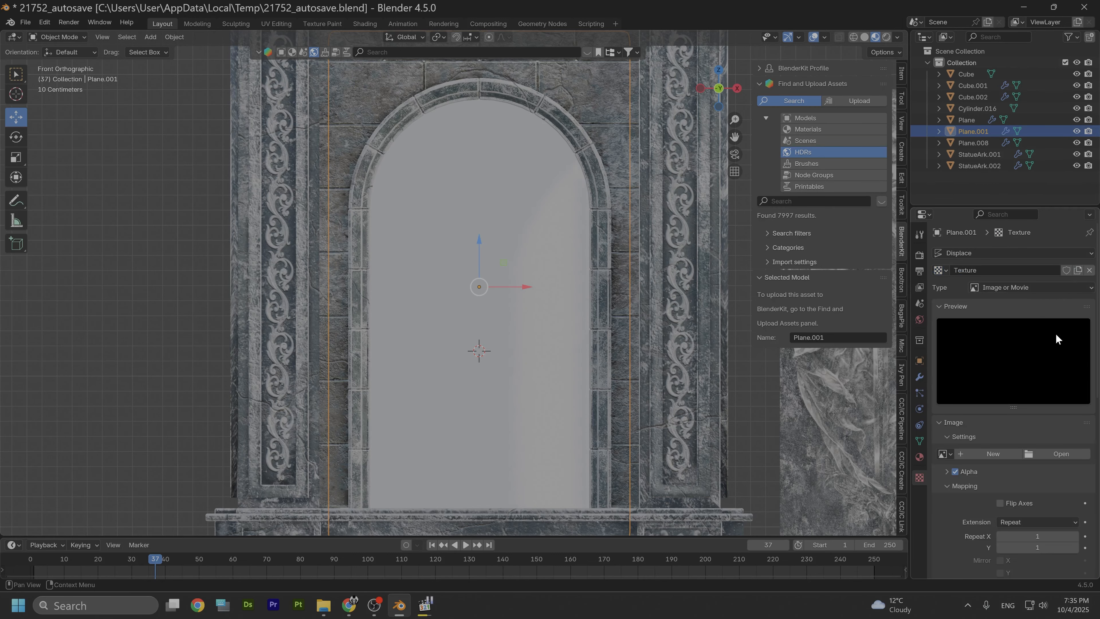
click(1048, 453)
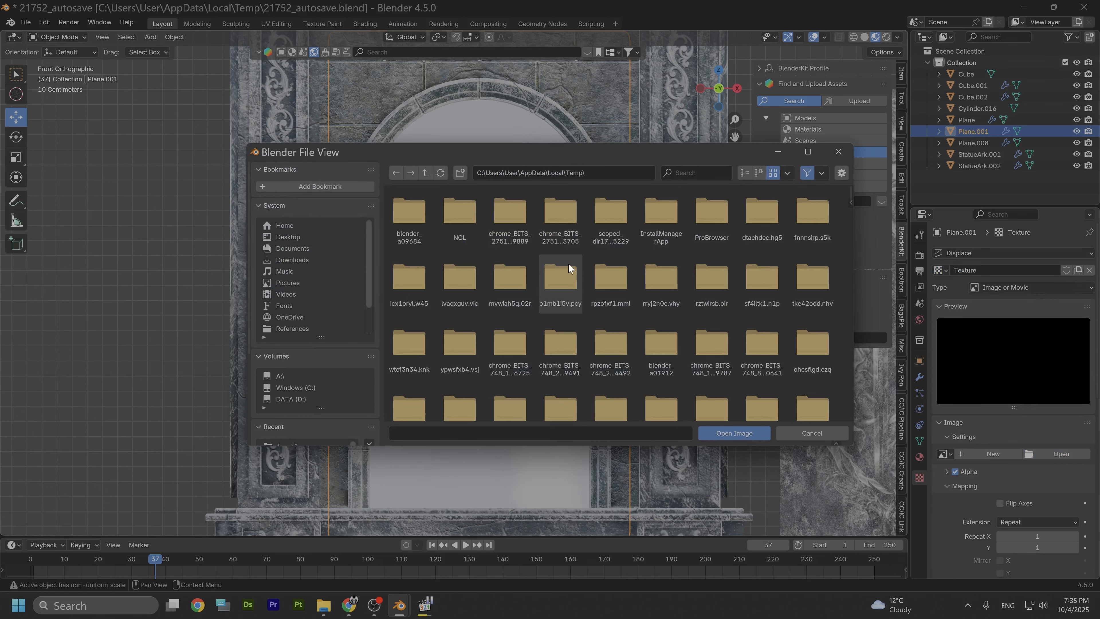
scroll(333, 301, down, 3)
click(307, 329)
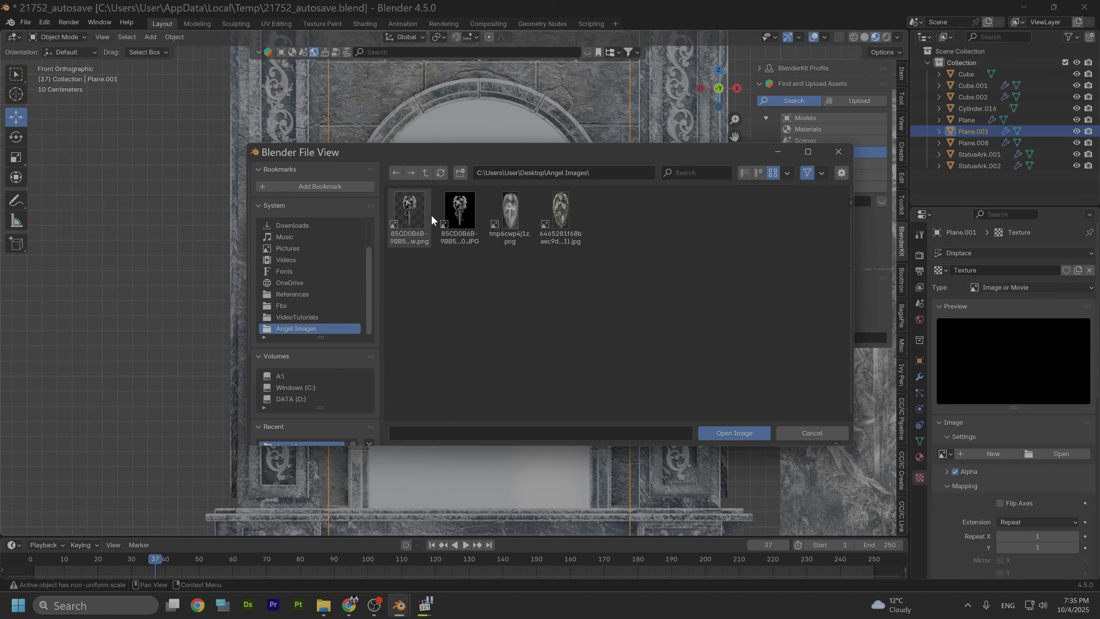
click(411, 211)
click(723, 432)
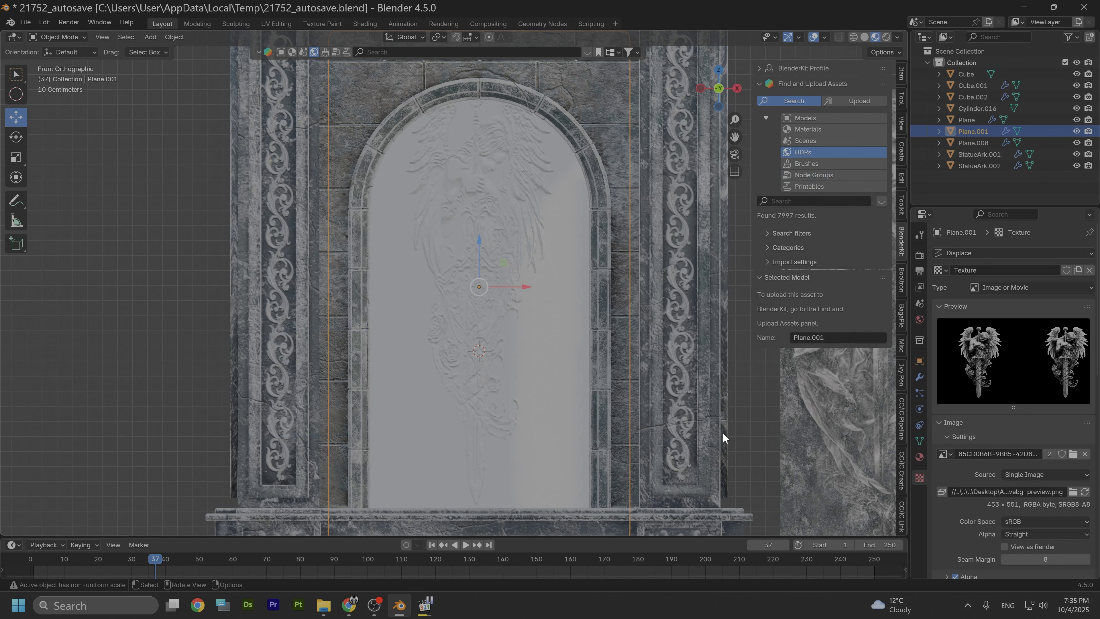
Step: Assign Texture.002 as the Displace modifier's texture
click(919, 377)
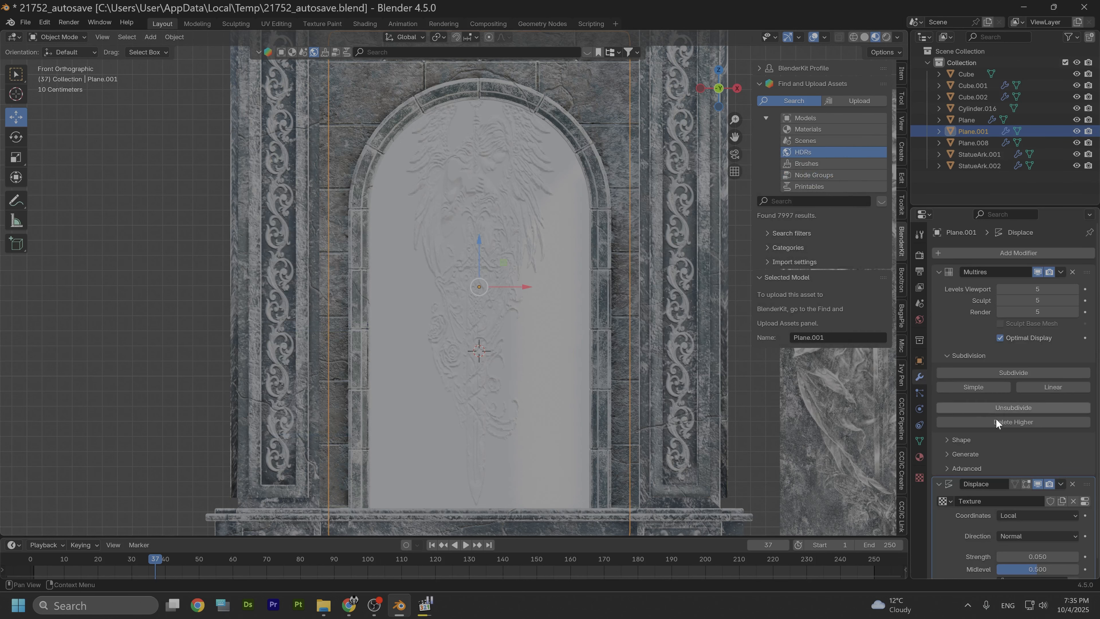
scroll(959, 504, down, 1)
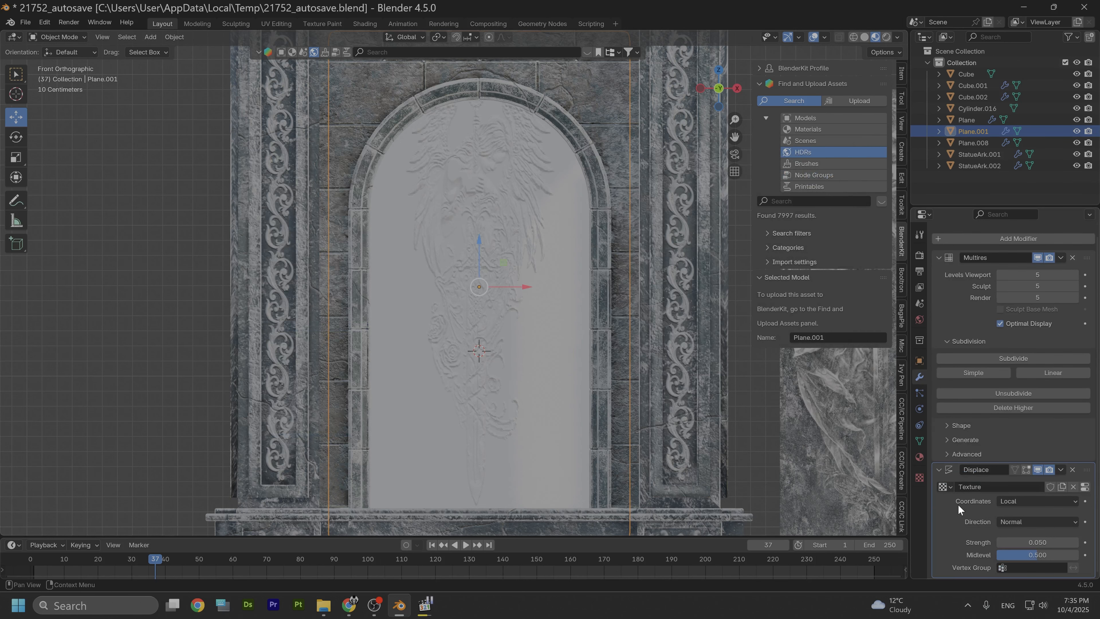
click(942, 486)
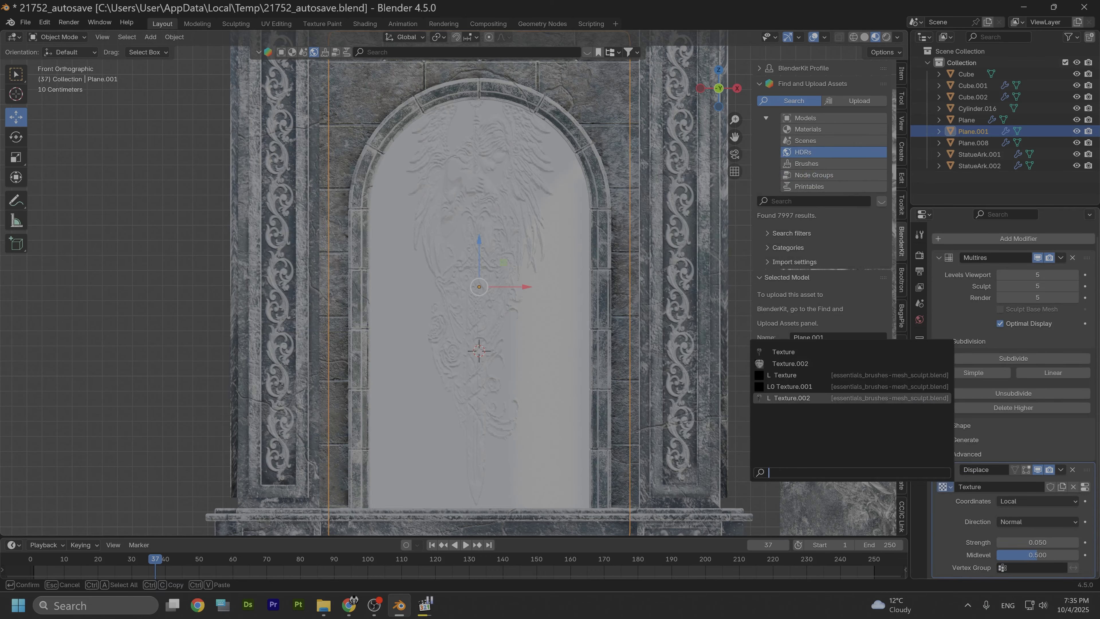
click(787, 398)
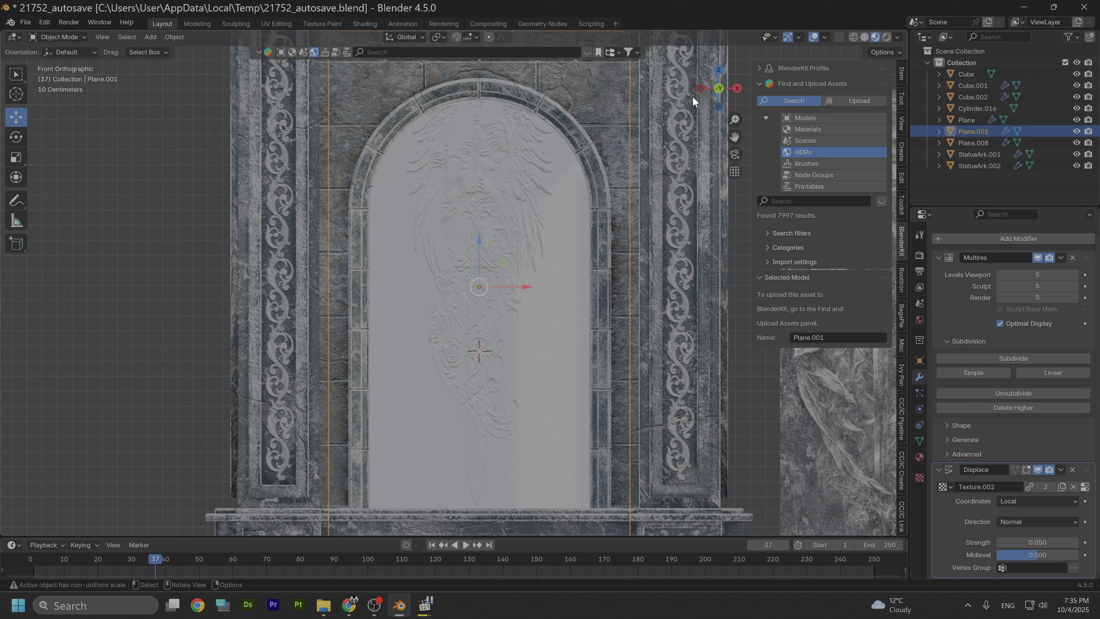
Step: Scale the plane to about 0.75 along Z, then about 1.2 uniformly
key(s)
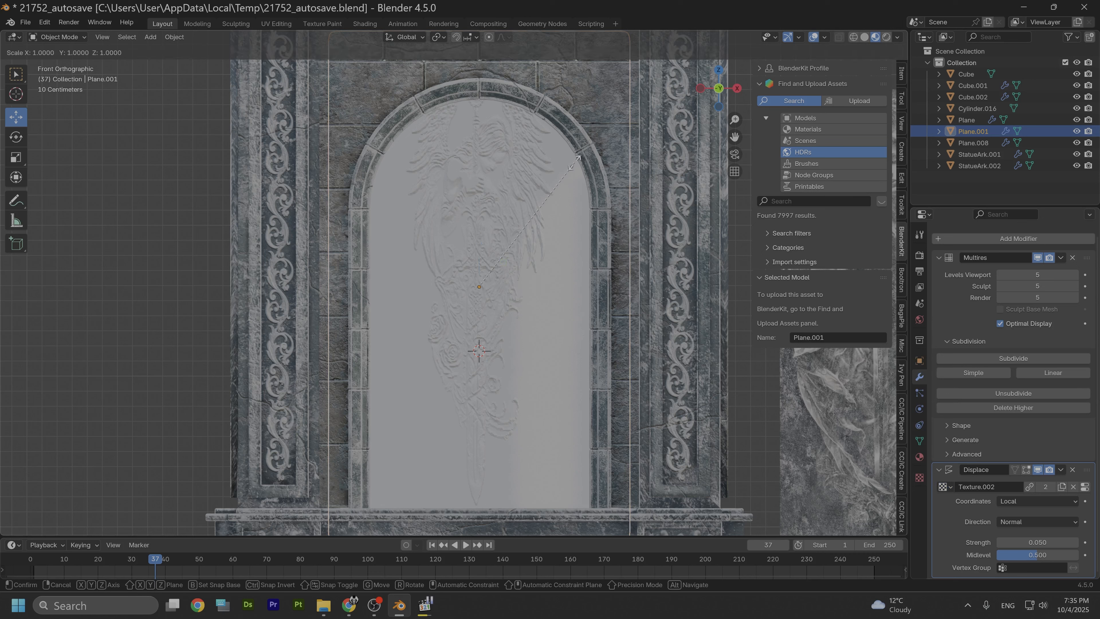
key(z)
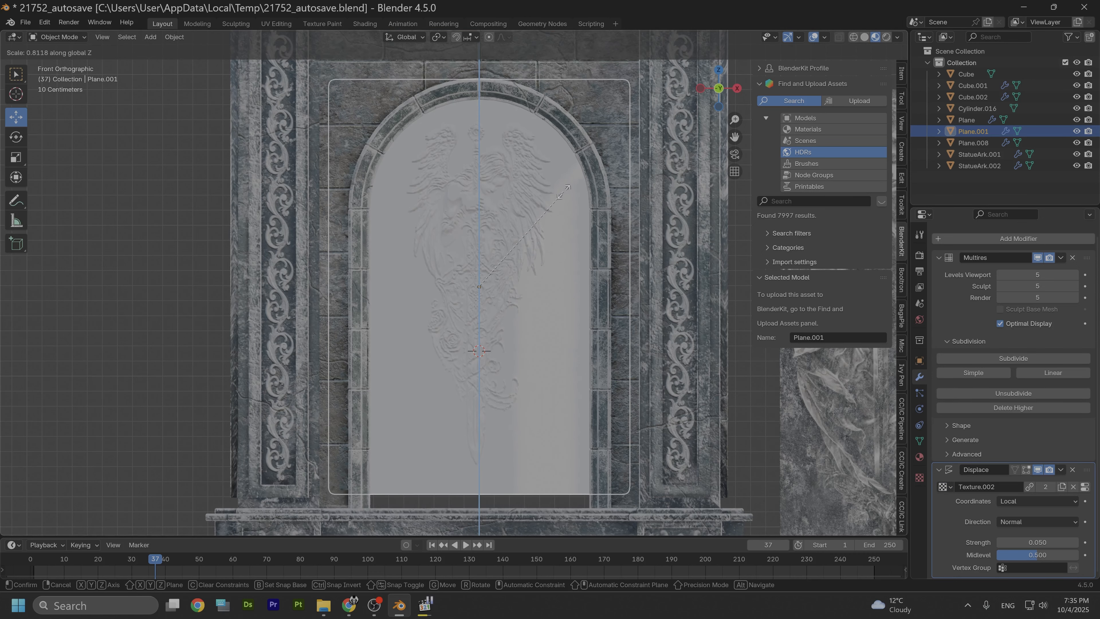
click(561, 201)
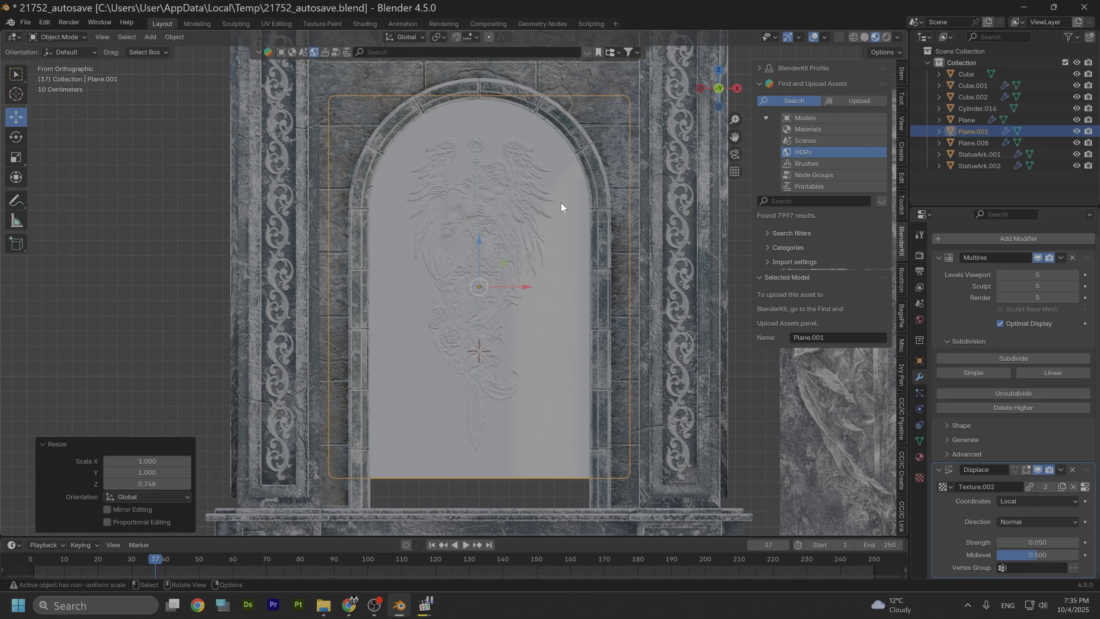
key(s)
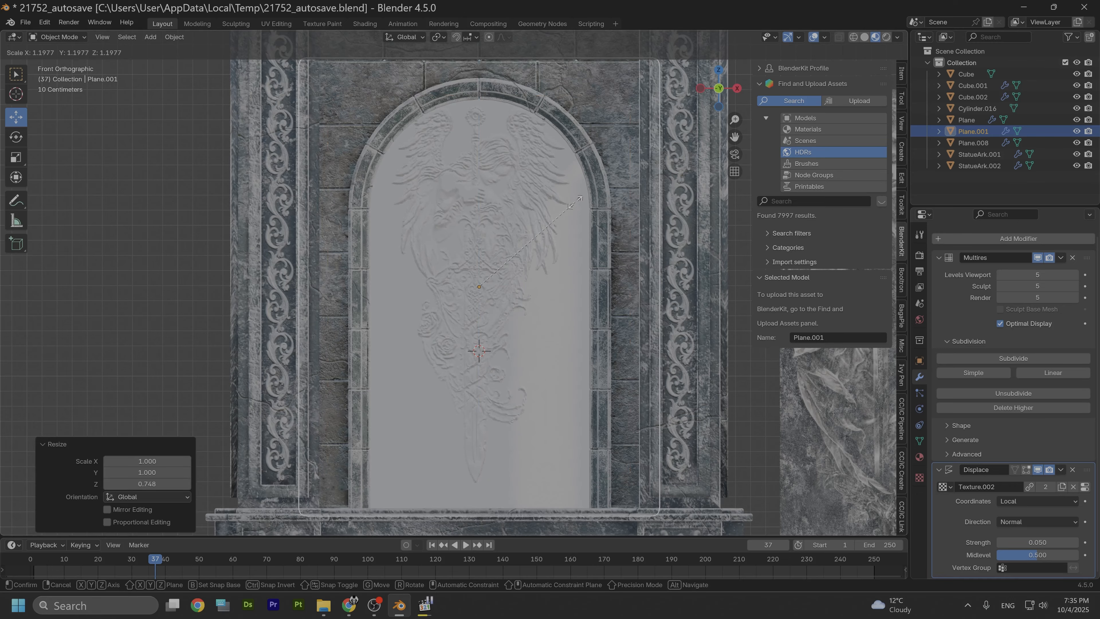
click(576, 202)
Step: Lower the plane about 0.1 m and stretch it to 1.05 along Z
drag(479, 243, 479, 257)
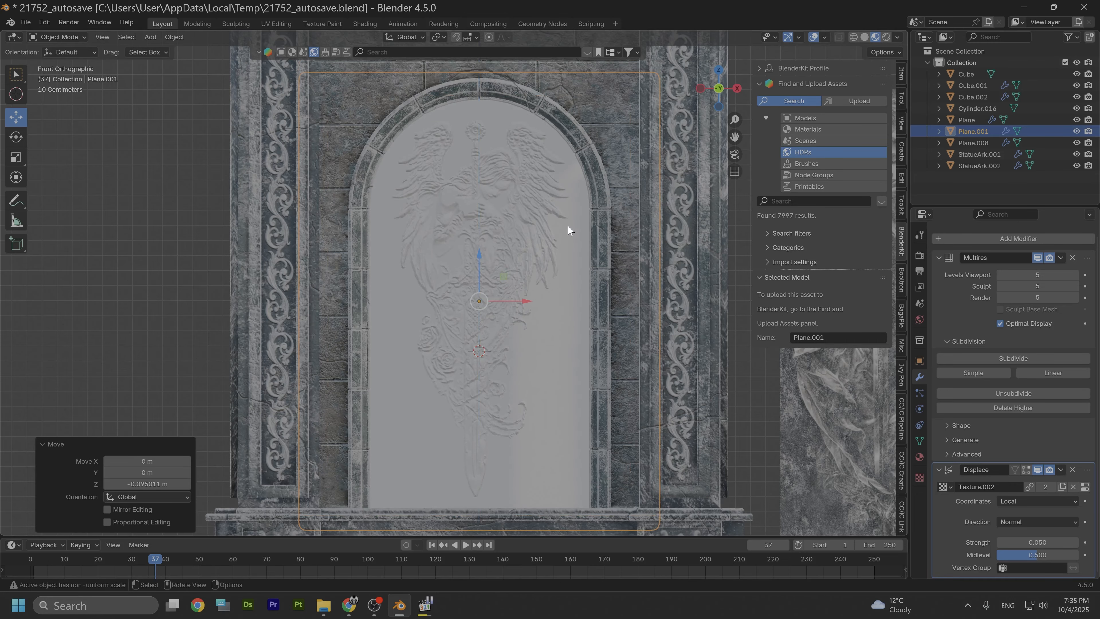
key(s)
key(z)
click(573, 222)
Step: Scale the plane to 1.125 along X and nudge it slightly down along Z
key(s)
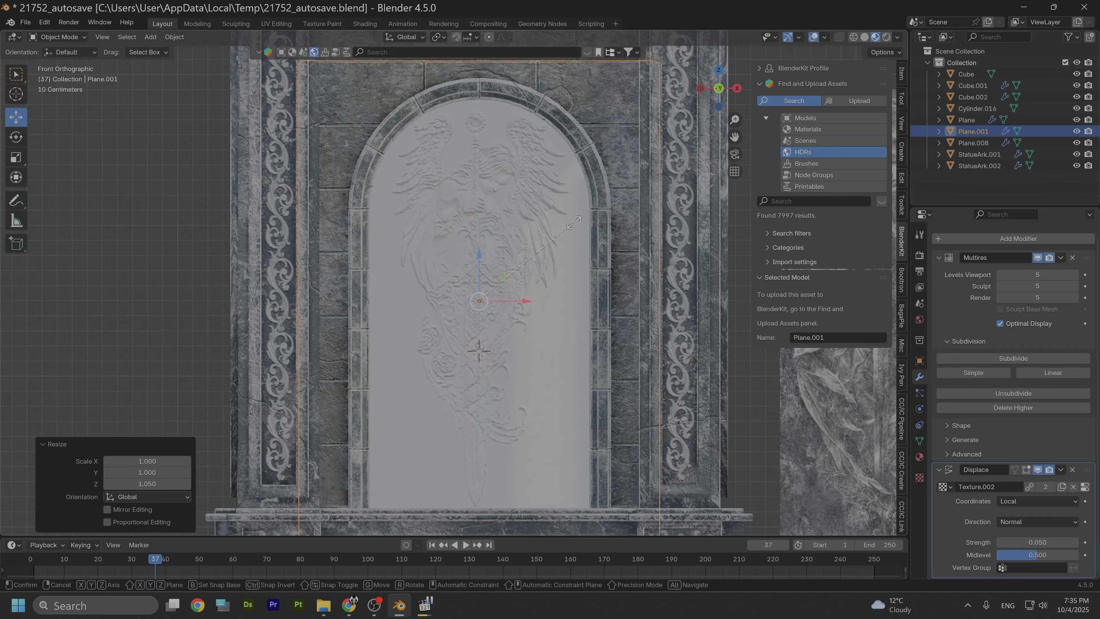
key(x)
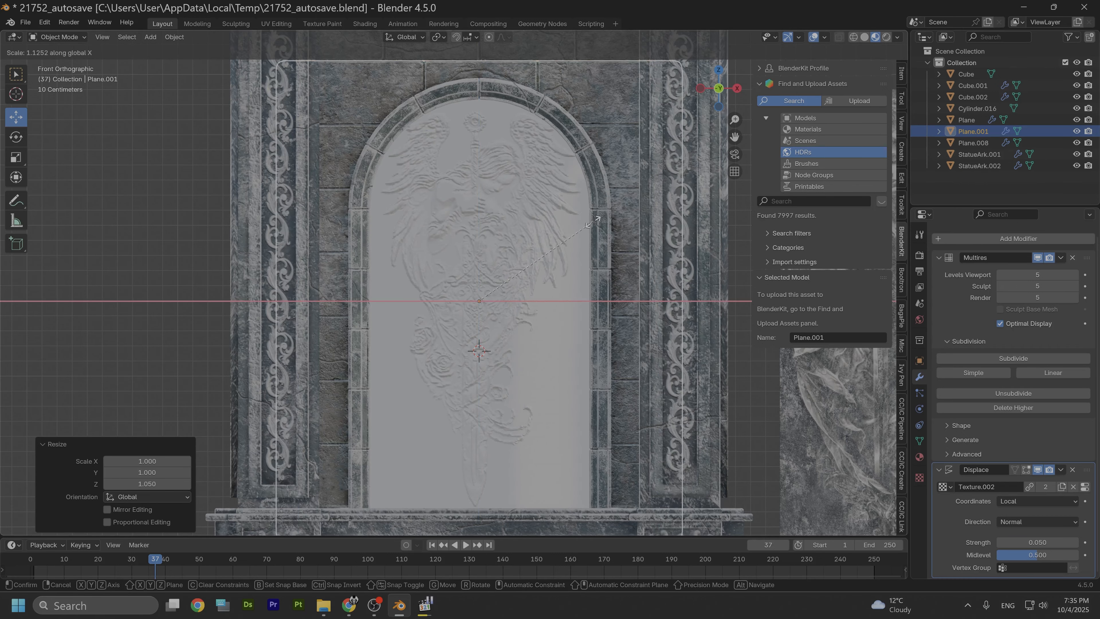
click(593, 222)
key(g)
key(z)
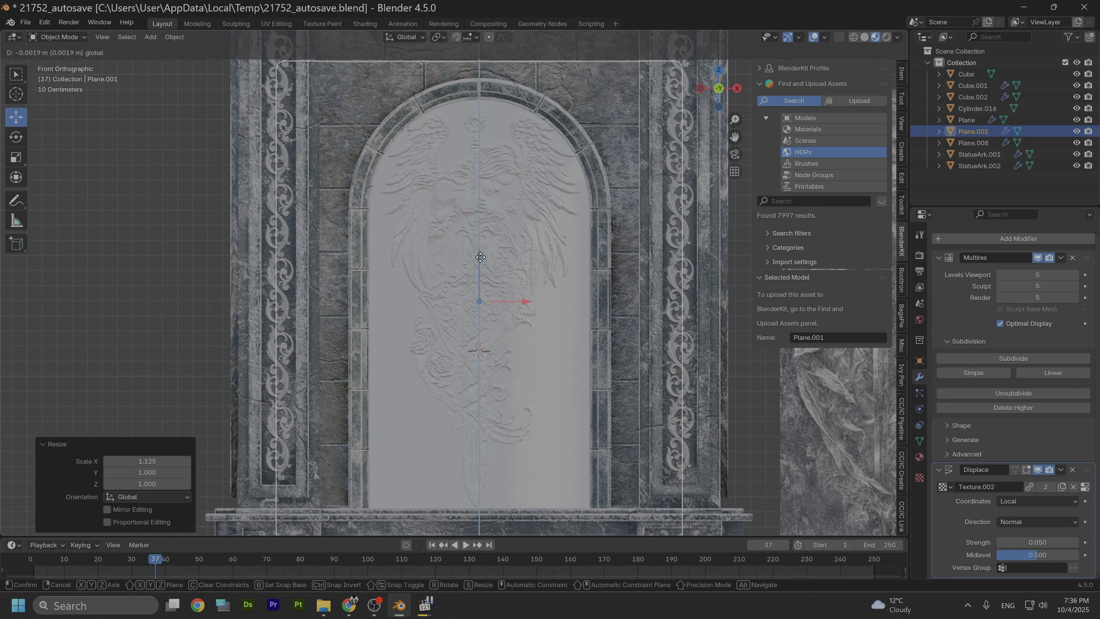
click(481, 257)
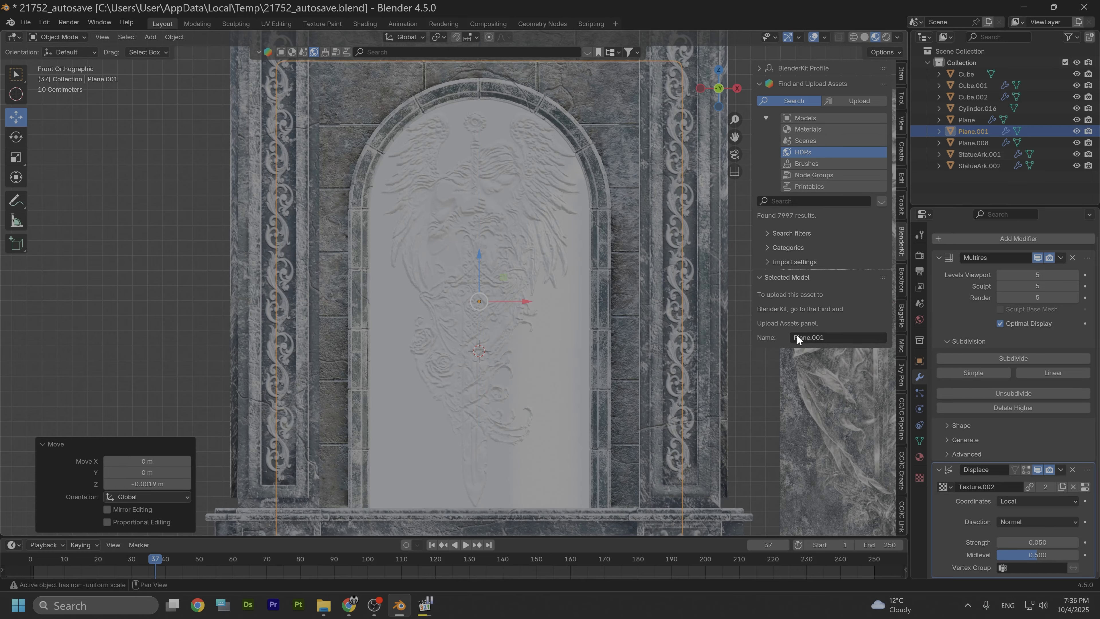
Step: Move the plane about 0.023 m along Y to sit inside the arch
scroll(597, 327, down, 2)
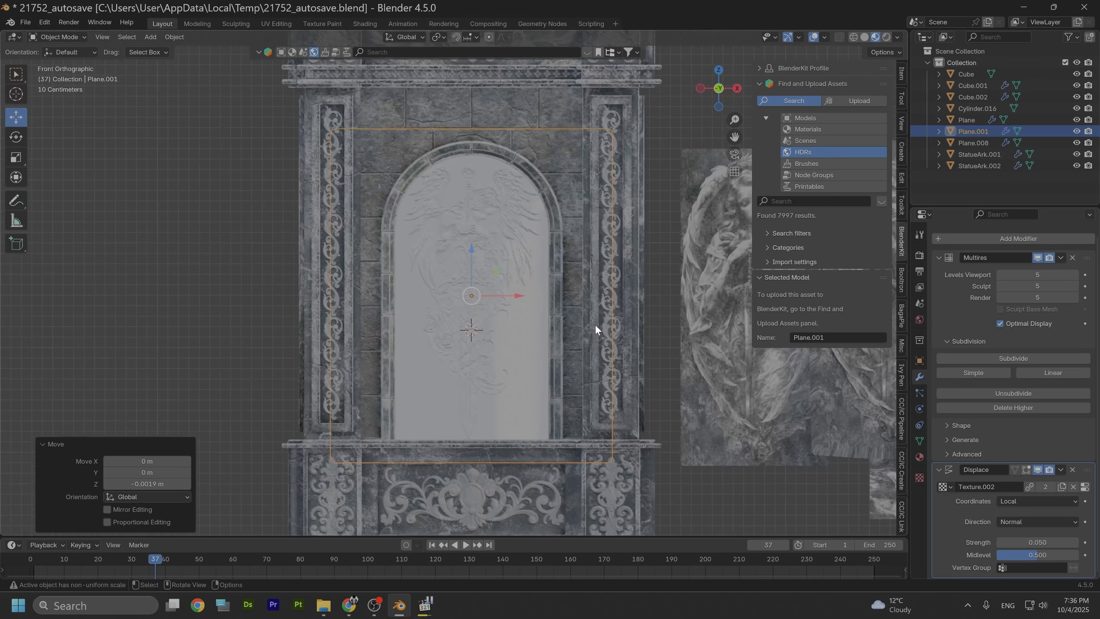
middle_drag(597, 327, 580, 311)
scroll(580, 311, up, 6)
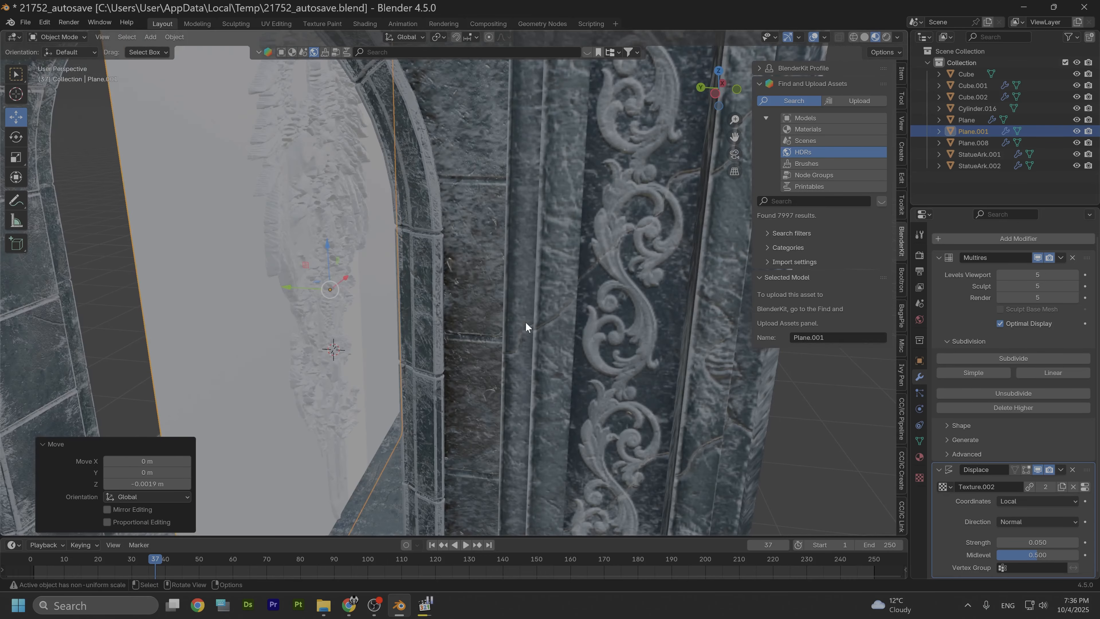
key(g)
key(y)
drag(526, 325, 548, 327)
middle_drag(581, 340, 556, 356)
drag(539, 330, 533, 327)
middle_drag(663, 341, 589, 326)
scroll(589, 330, down, 5)
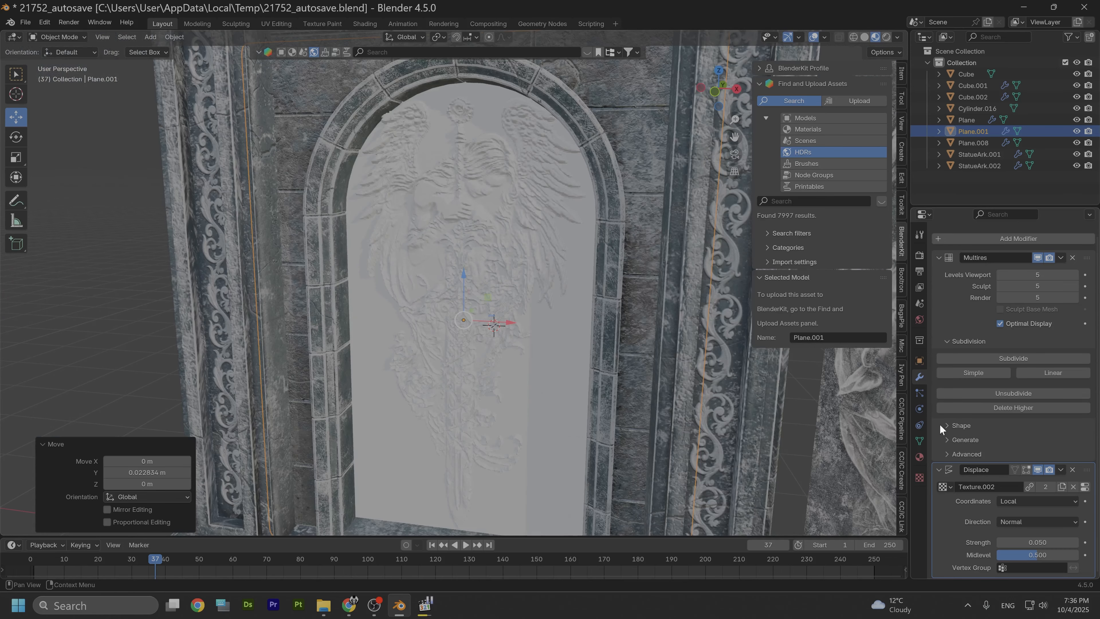
Step: Set the Displace modifier's strength to 0.03
click(1043, 545)
click(1042, 546)
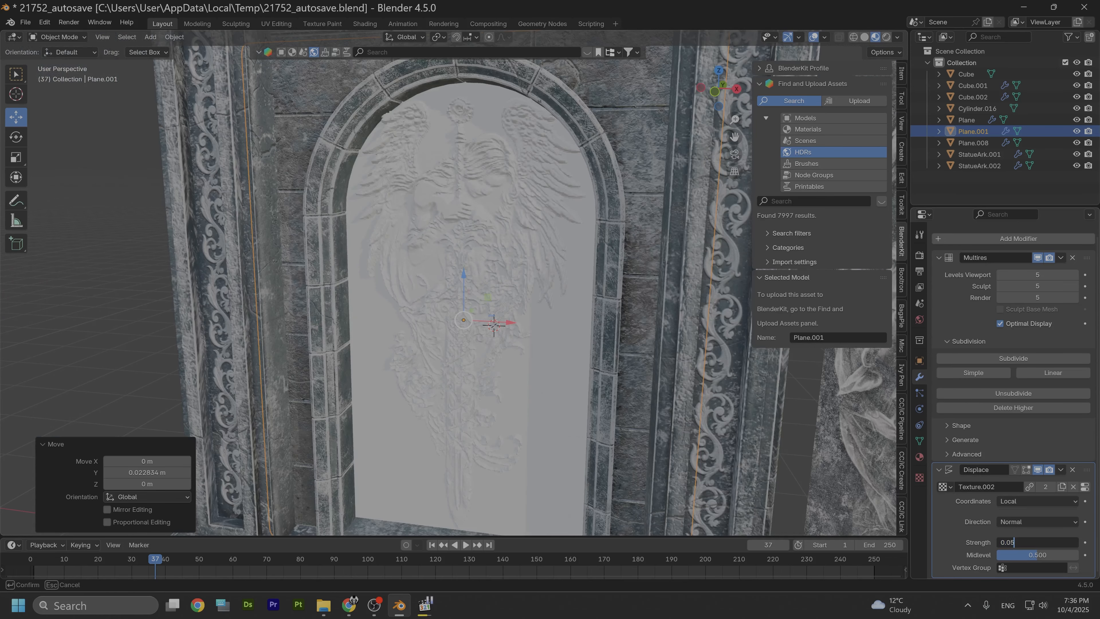
key(BackSpace)
text(3)
key(Return)
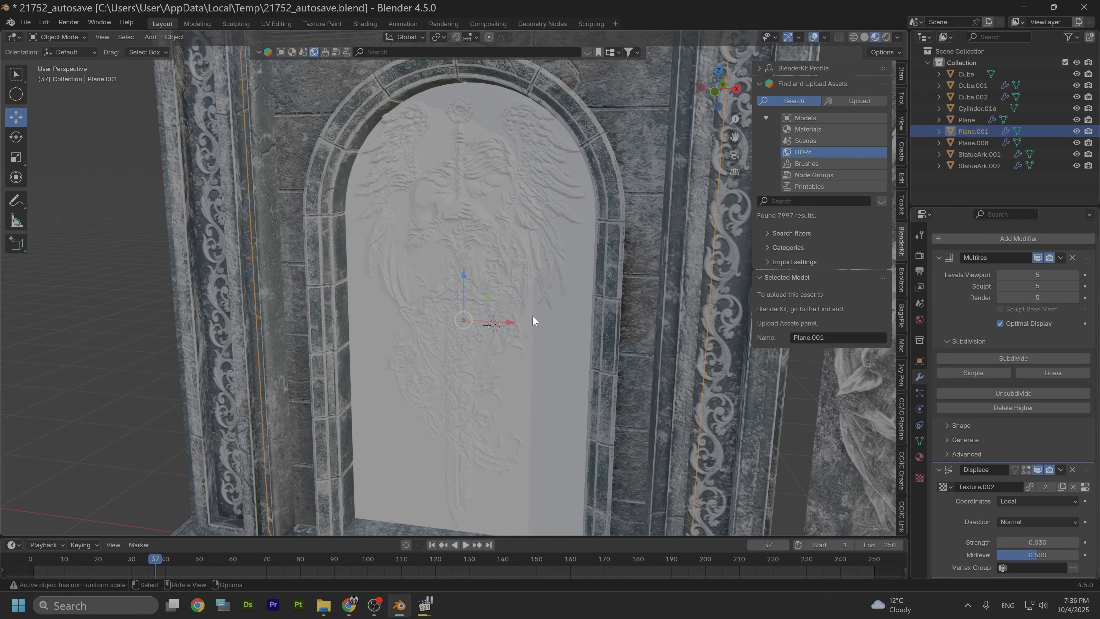
scroll(532, 316, up, 4)
scroll(563, 340, down, 3)
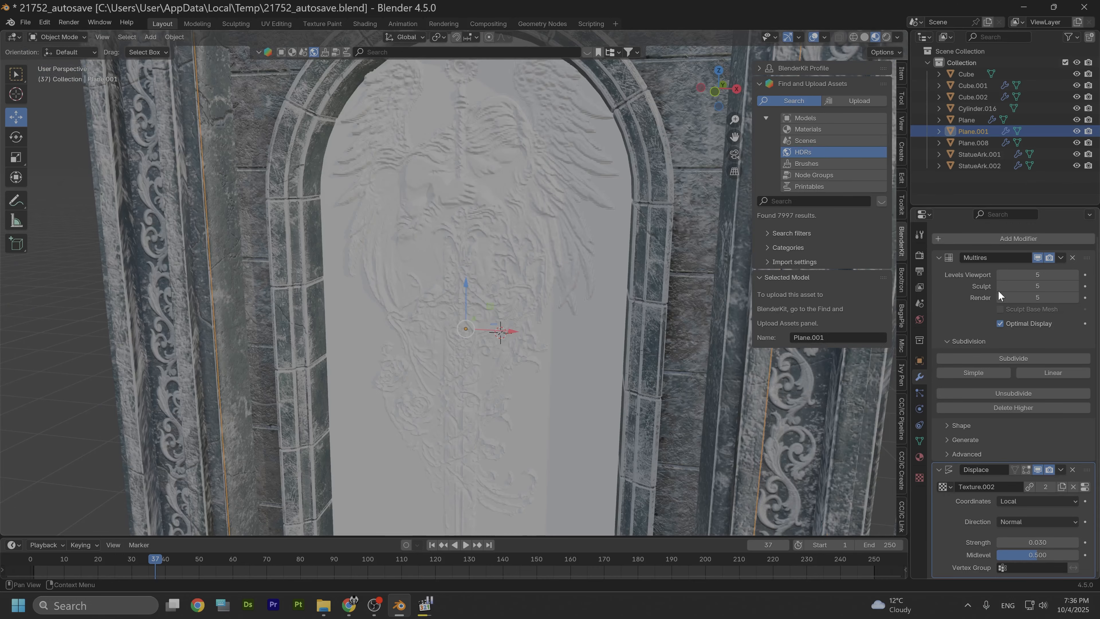
Step: Add a Smooth Corrective modifier to the plane and enable Only Smooth
click(1005, 239)
mouse_move(985, 236)
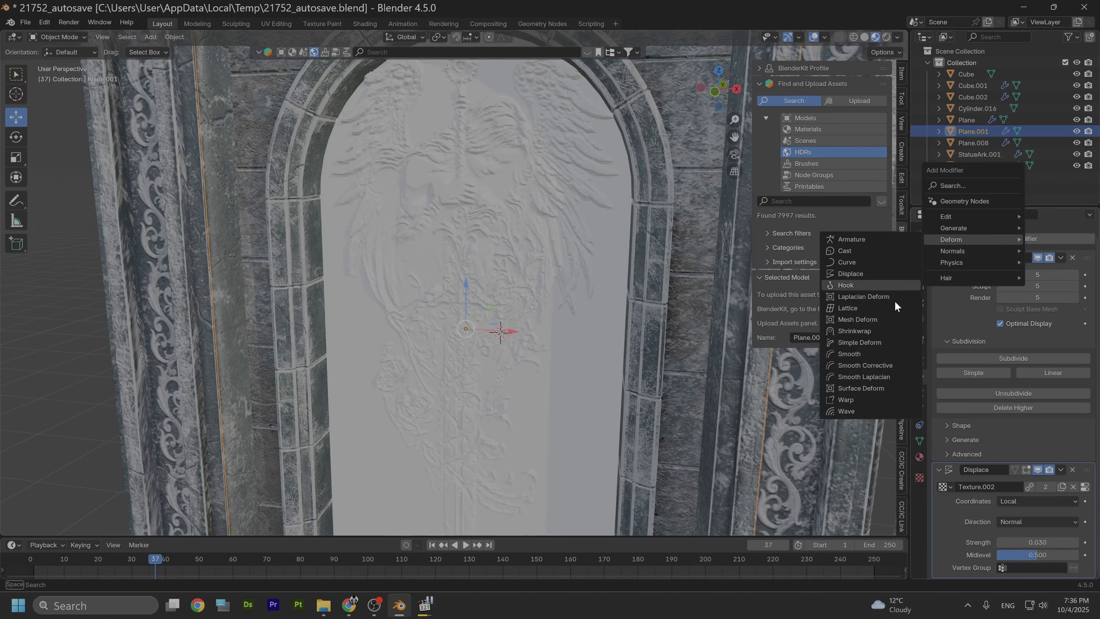
click(867, 366)
scroll(1009, 519, down, 5)
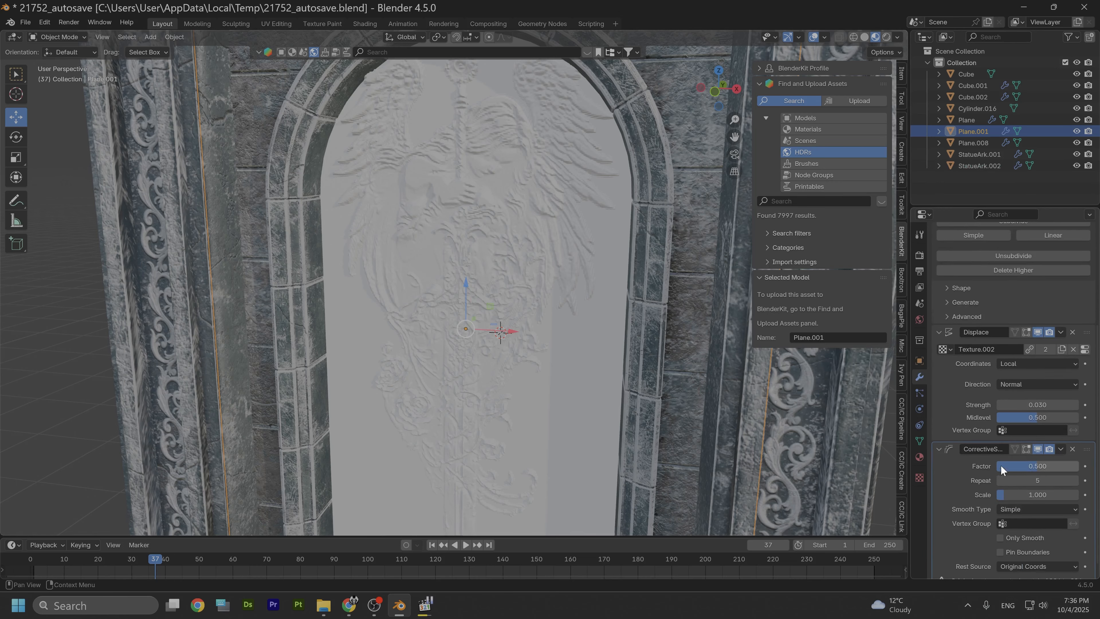
click(1001, 523)
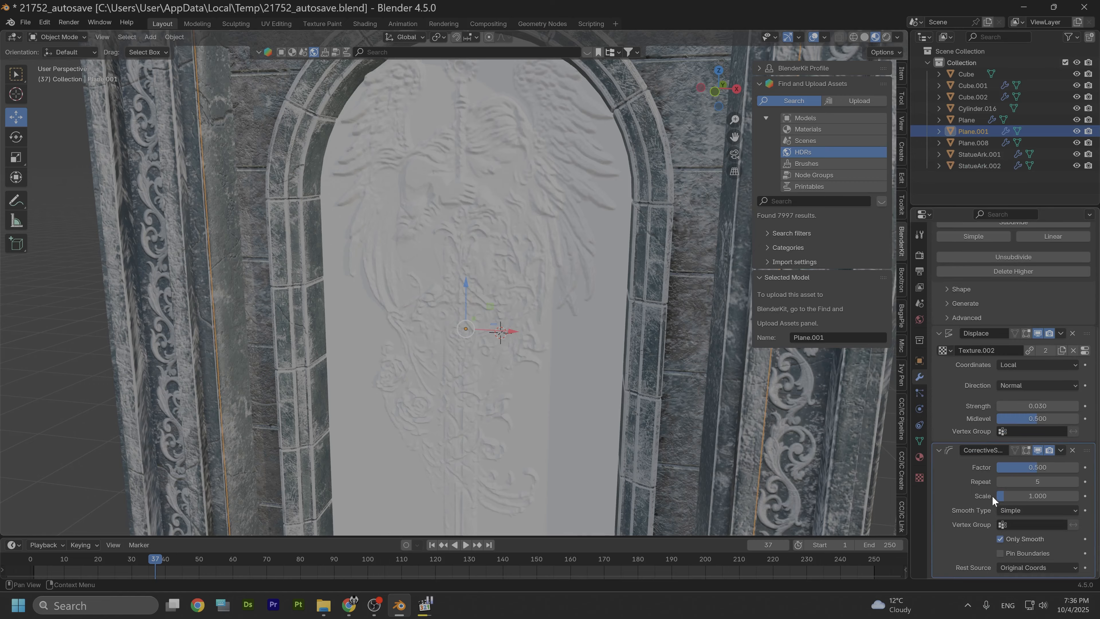
Step: Raise the Smooth Corrective modifier's Repeat count to 8
click(1075, 482)
click(1075, 482)
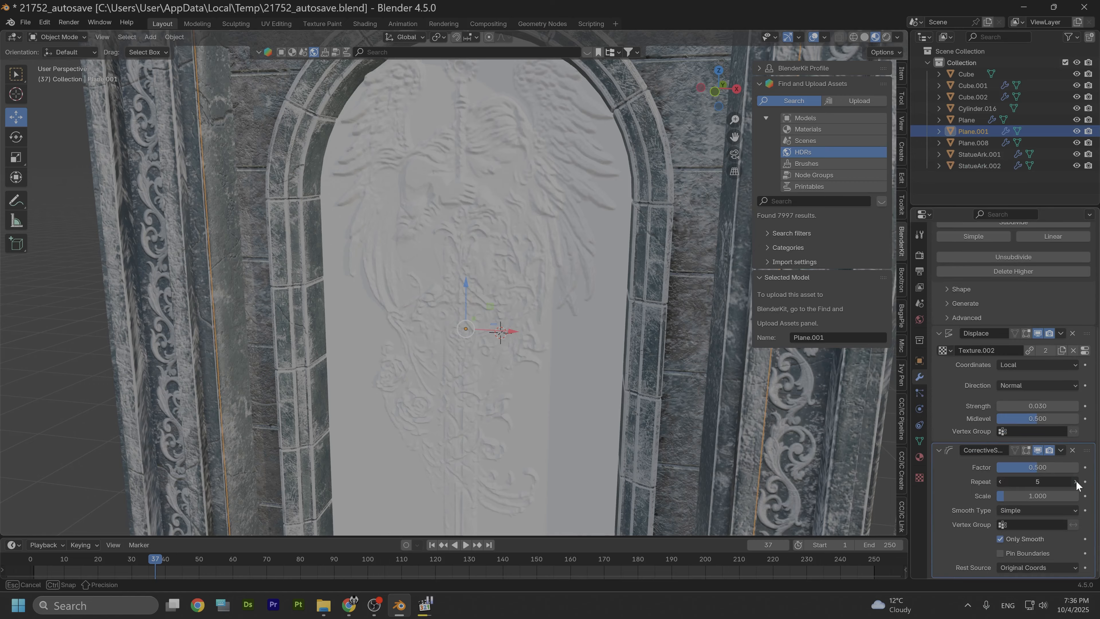
click(1075, 482)
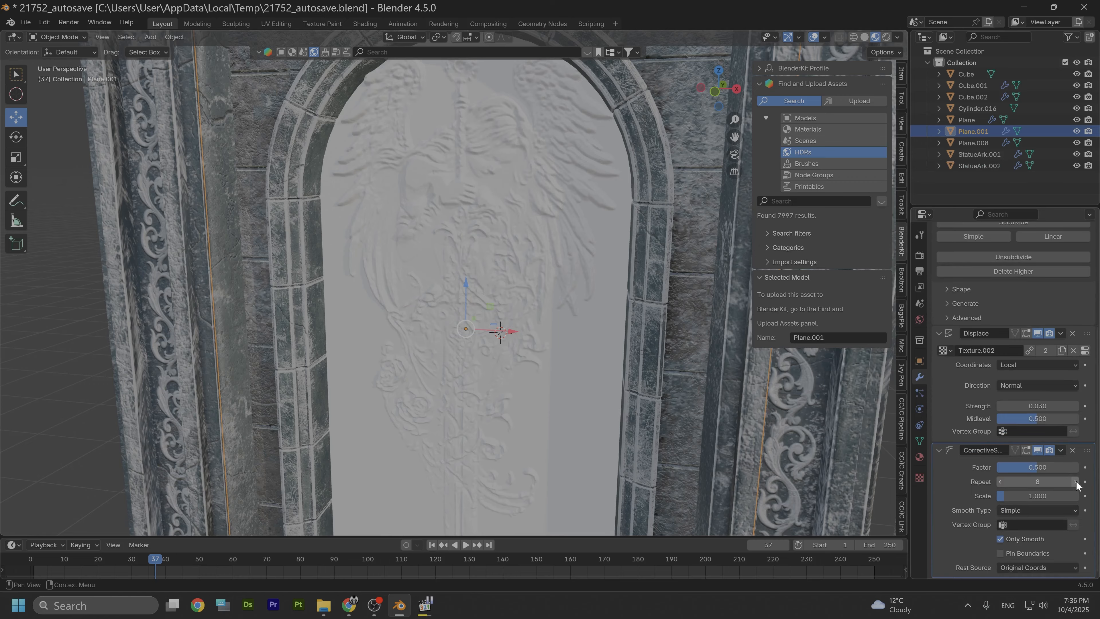
click(1000, 482)
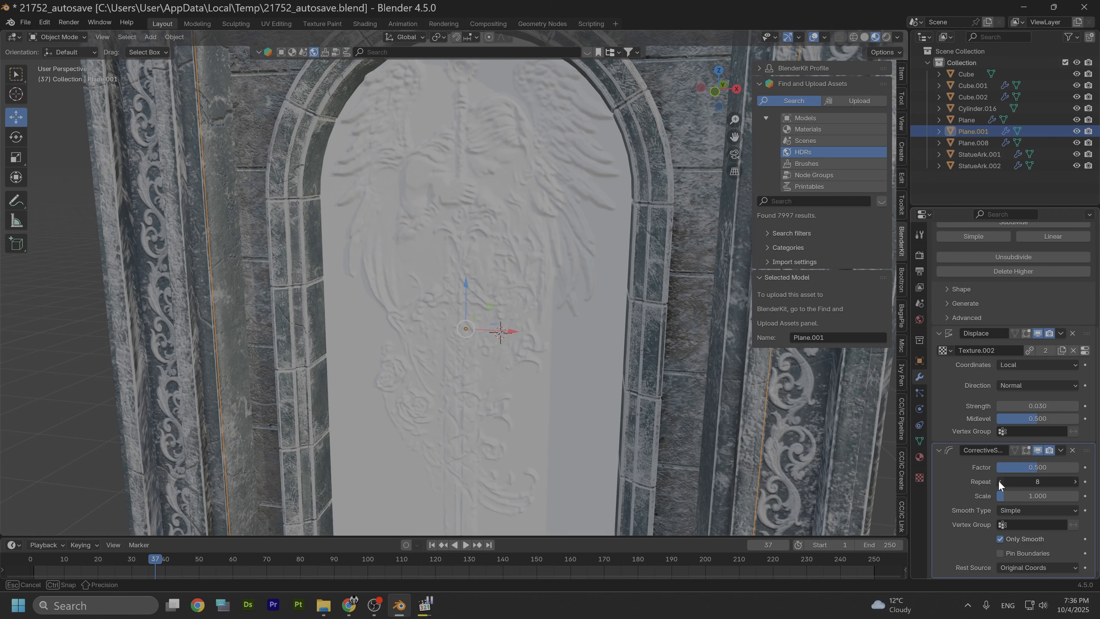
Step: Lower the Smooth Corrective modifier's Repeat count to 2
click(999, 482)
click(999, 482)
click(999, 482)
click(1000, 481)
click(999, 482)
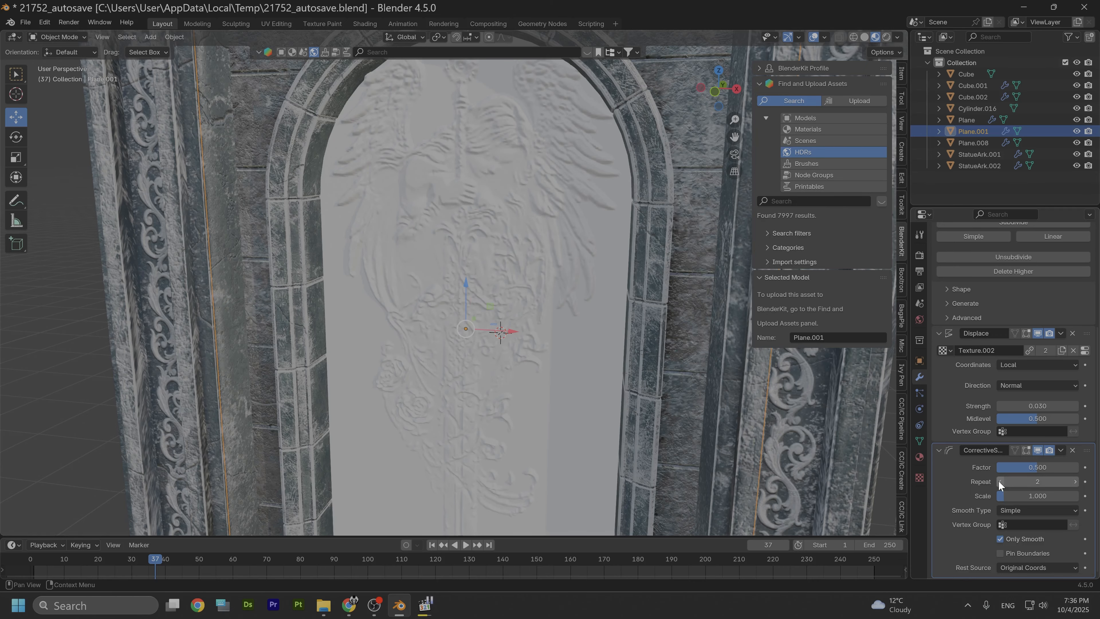
Step: Inspect the smoothed relief inside the arch from several angles
scroll(468, 339, up, 5)
middle_drag(466, 337, 538, 340)
scroll(538, 340, down, 5)
shift+middle_drag(547, 282, 541, 329)
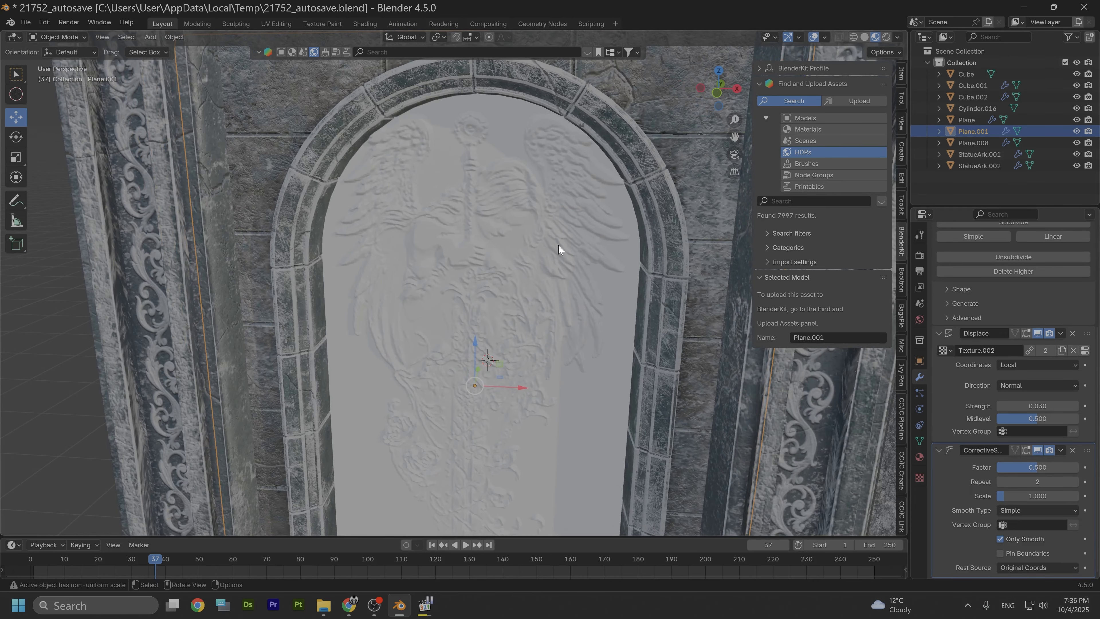
middle_drag(558, 245, 571, 230)
middle_drag(548, 232, 527, 310)
middle_drag(655, 202, 616, 226)
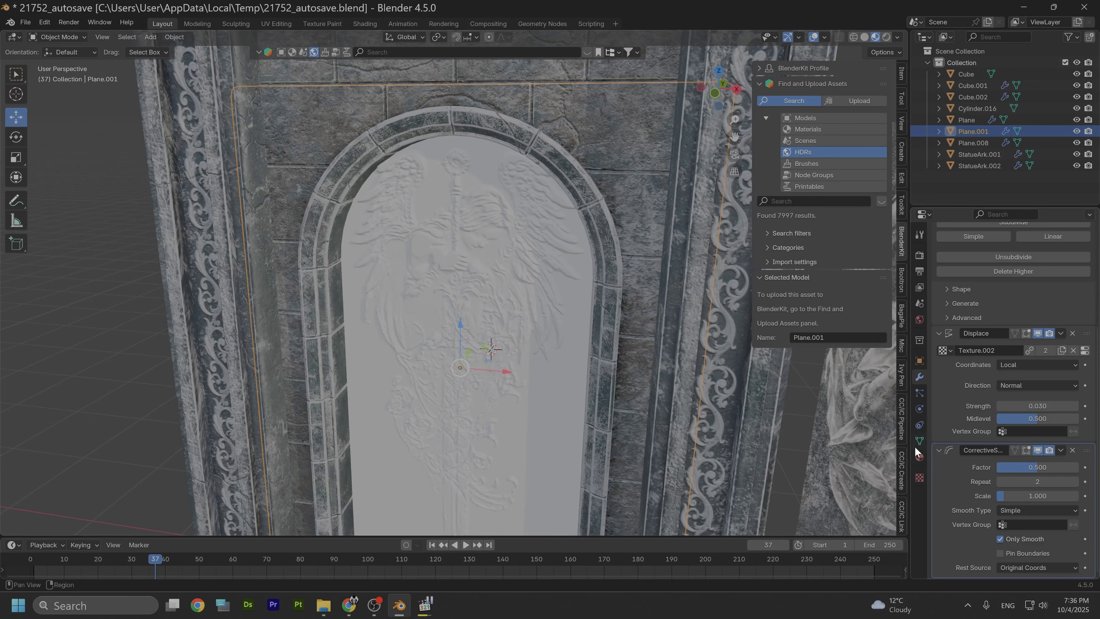
Step: Assign the existing Stone material to the relief plane
click(920, 457)
click(941, 302)
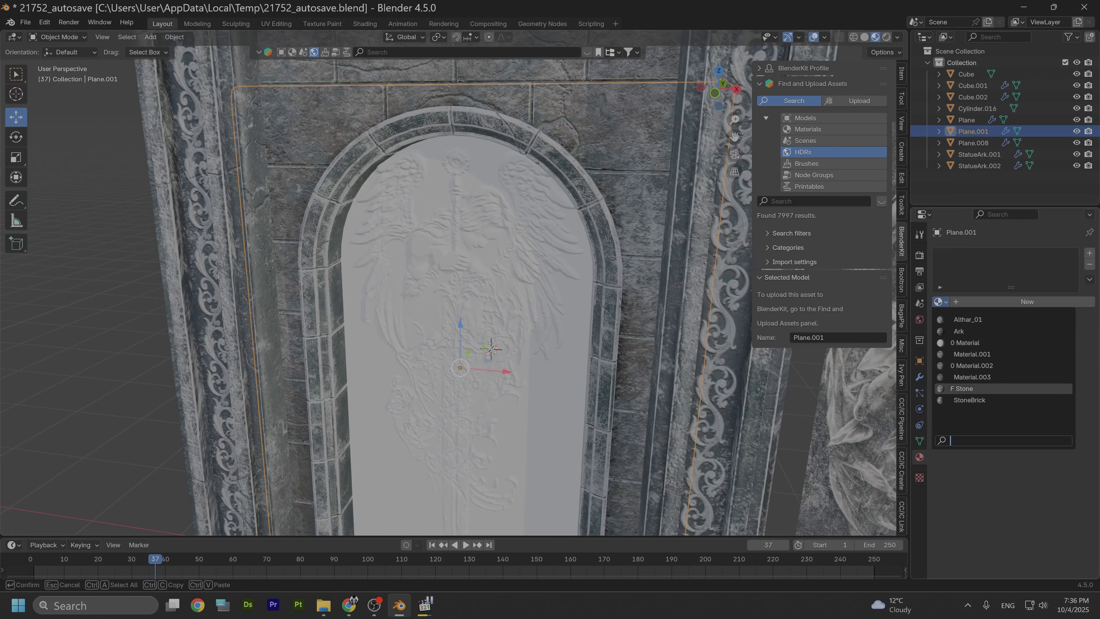
click(960, 388)
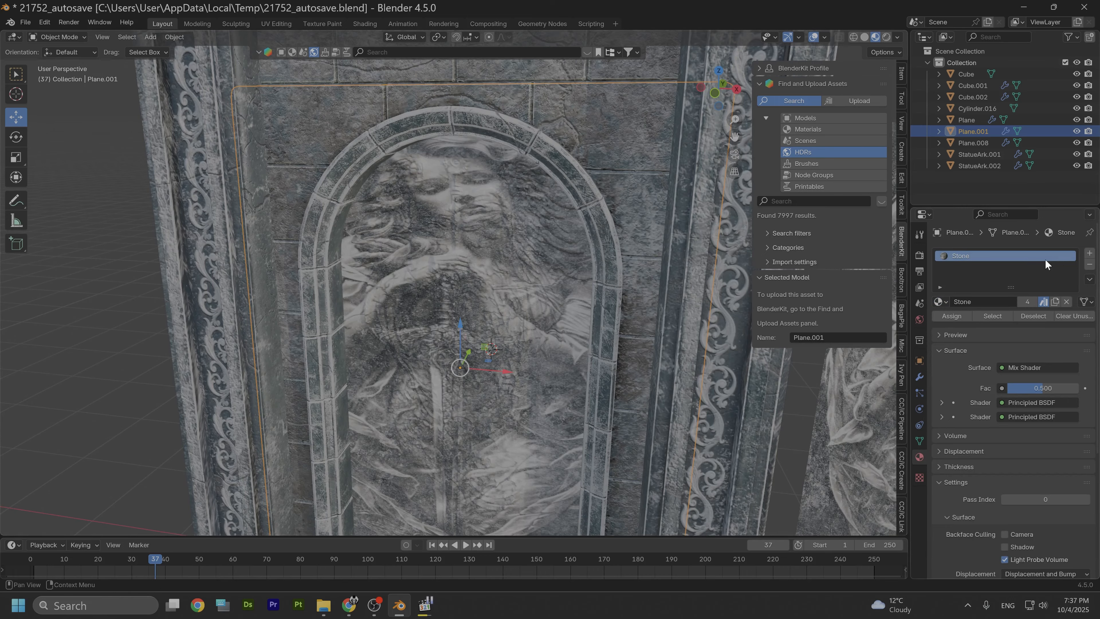
Step: Add a second material slot and paste a copy of the Stone material into it
click(1090, 254)
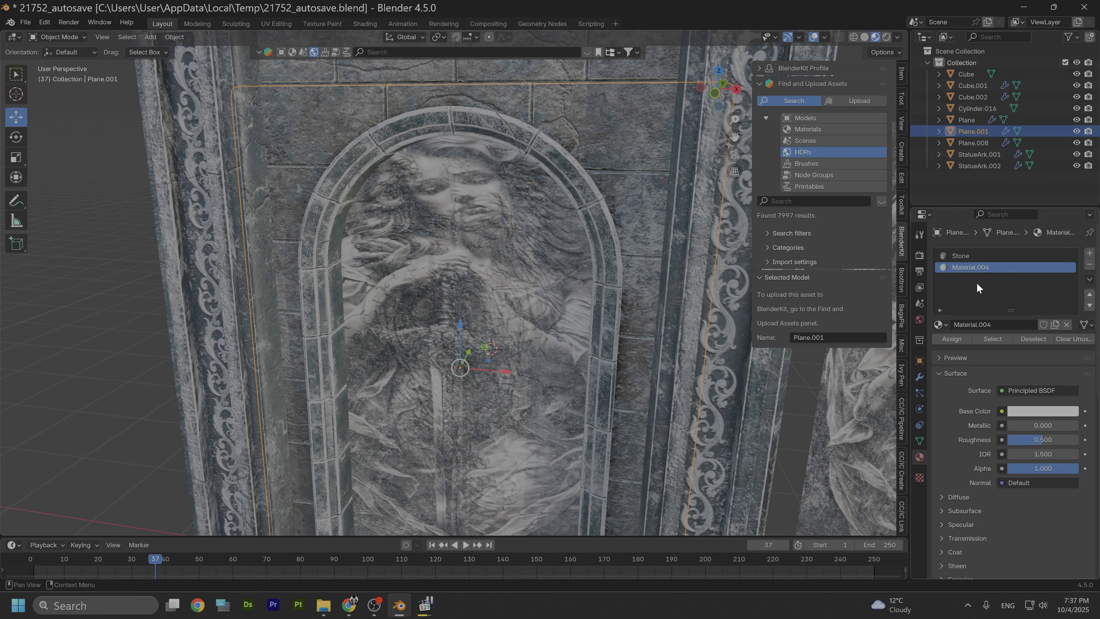
click(980, 255)
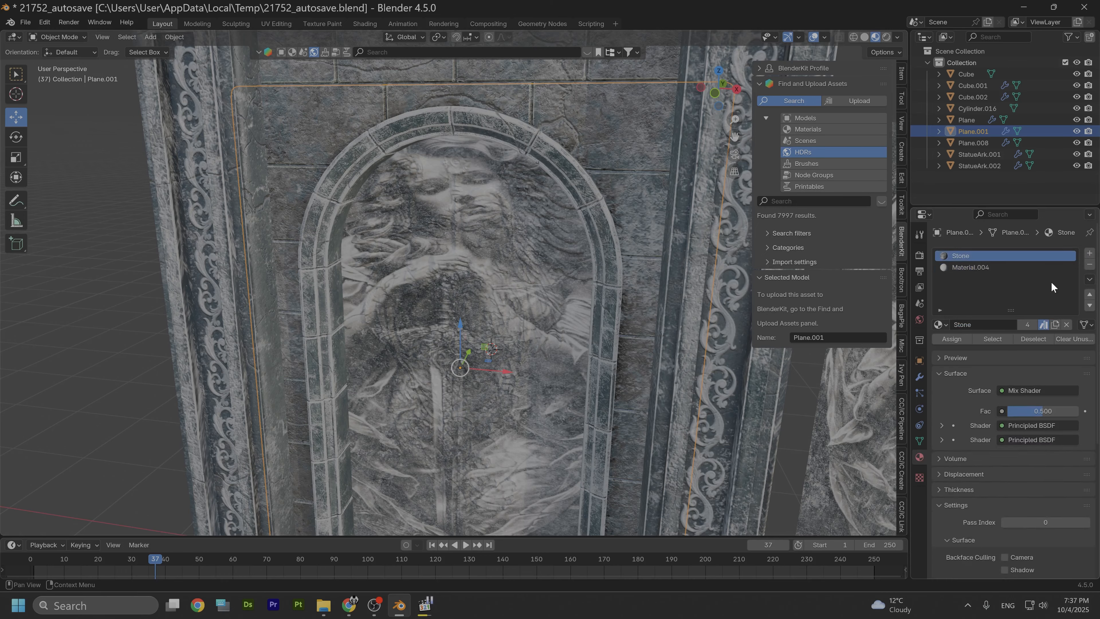
click(1088, 279)
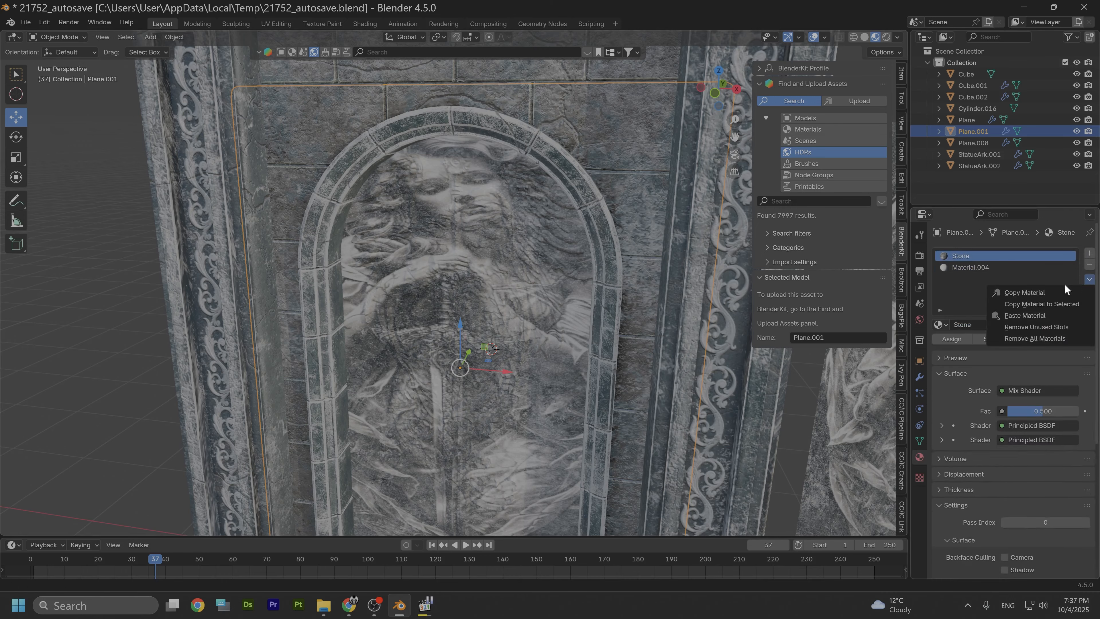
click(1039, 292)
click(976, 268)
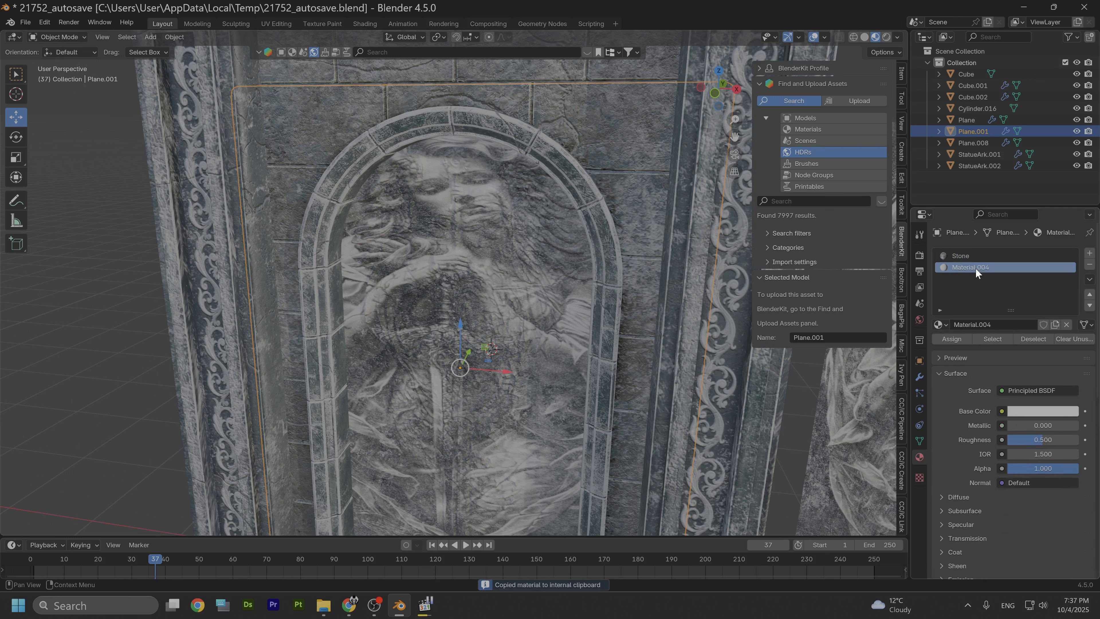
click(1088, 279)
click(1051, 307)
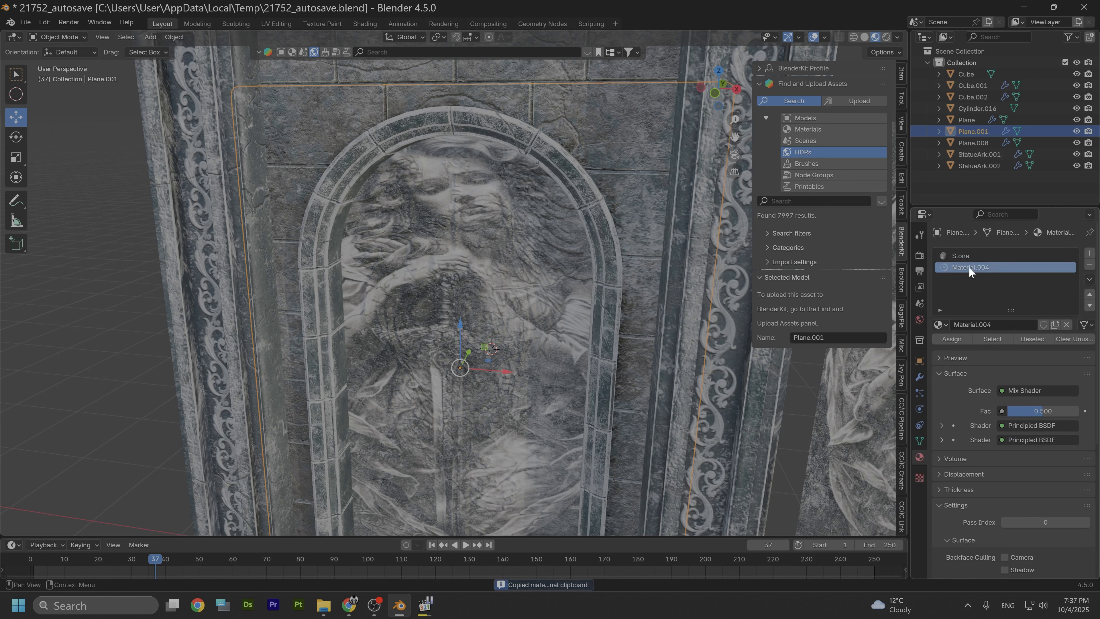
Step: Rename the copied material Stone2 and remove the original Stone slot from the plane
double_click(960, 269)
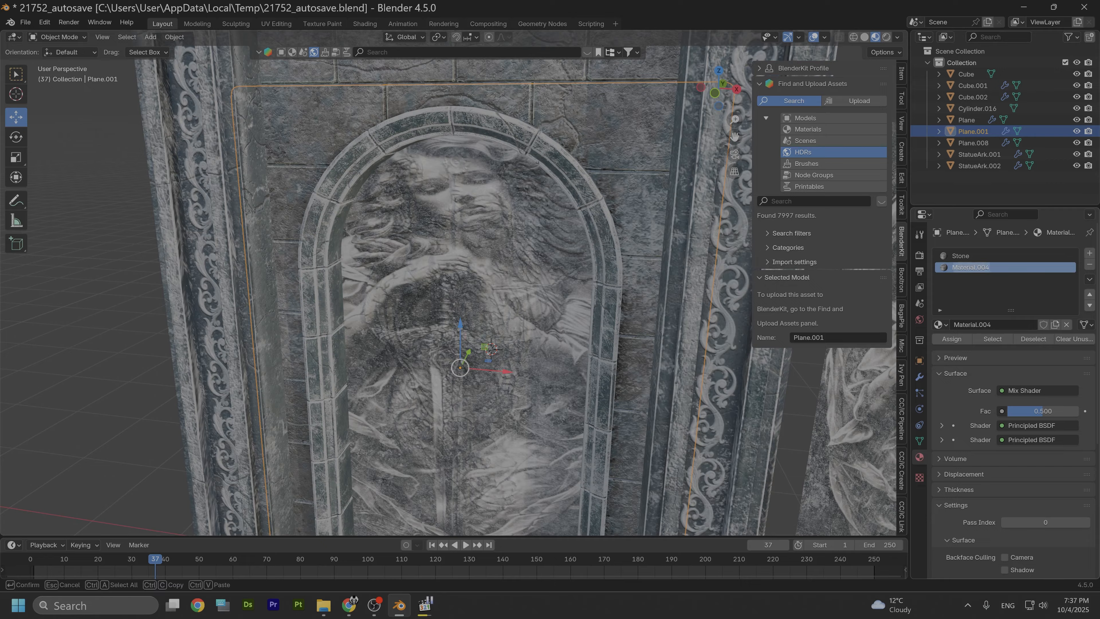
text(Stone2)
key(Return)
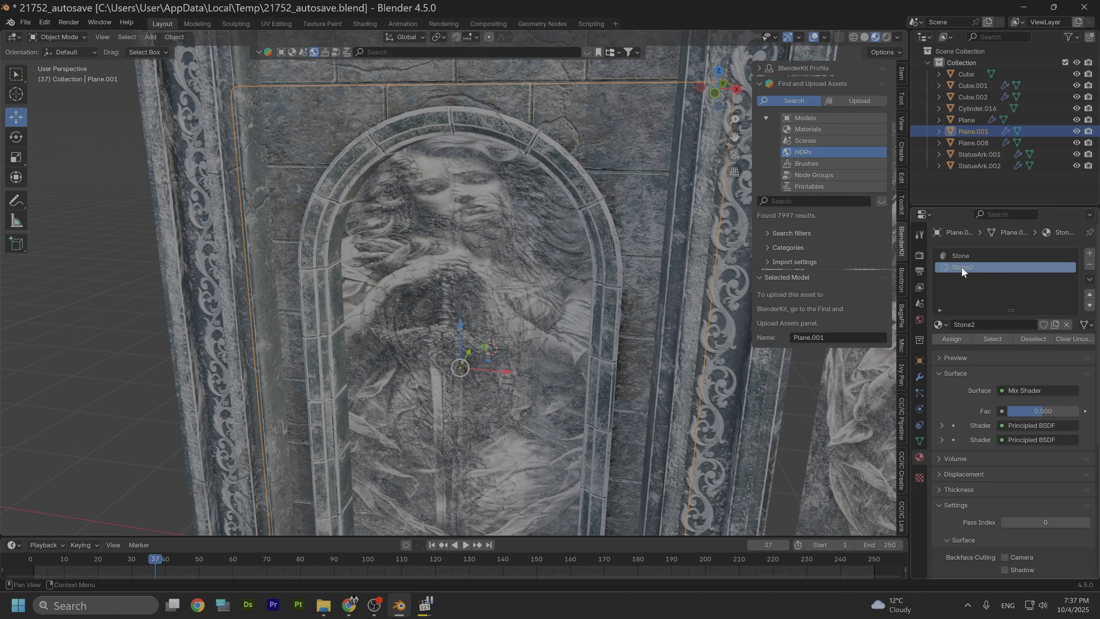
click(1055, 256)
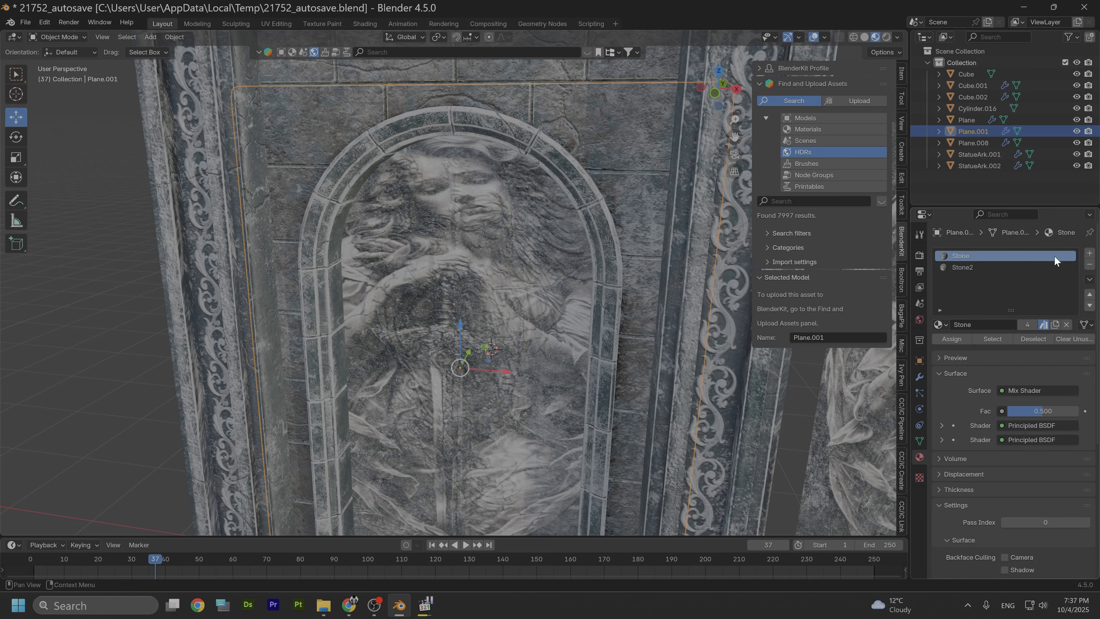
click(1089, 264)
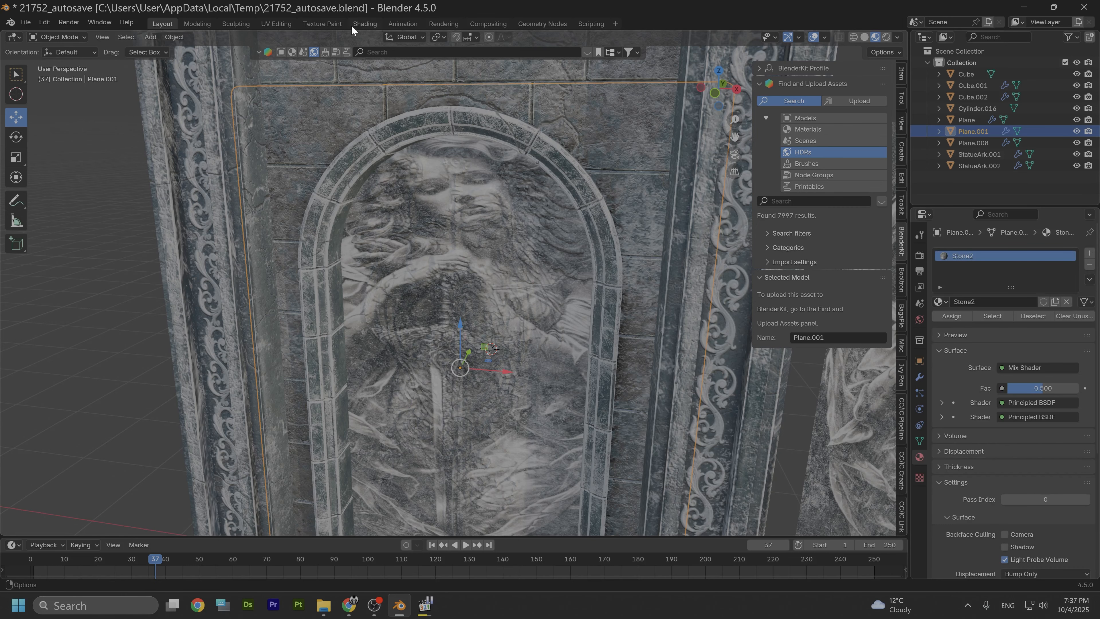
Step: In the Shading workspace, swap the top Image Texture node's image to the angel preview image
click(362, 24)
scroll(490, 374, down, 2)
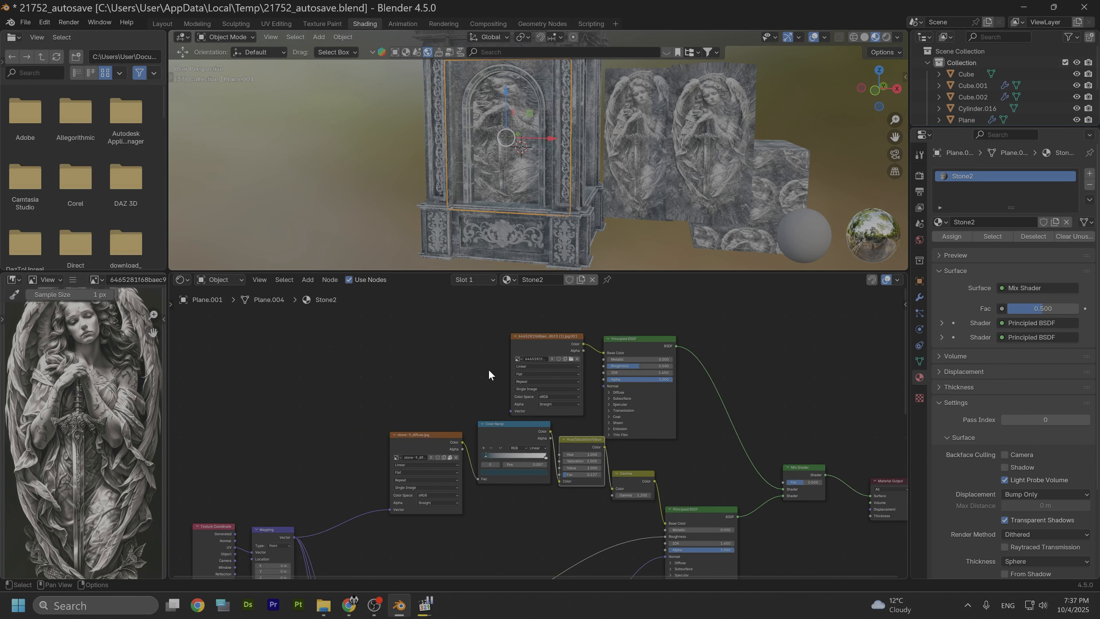
click(519, 359)
scroll(563, 395, down, 3)
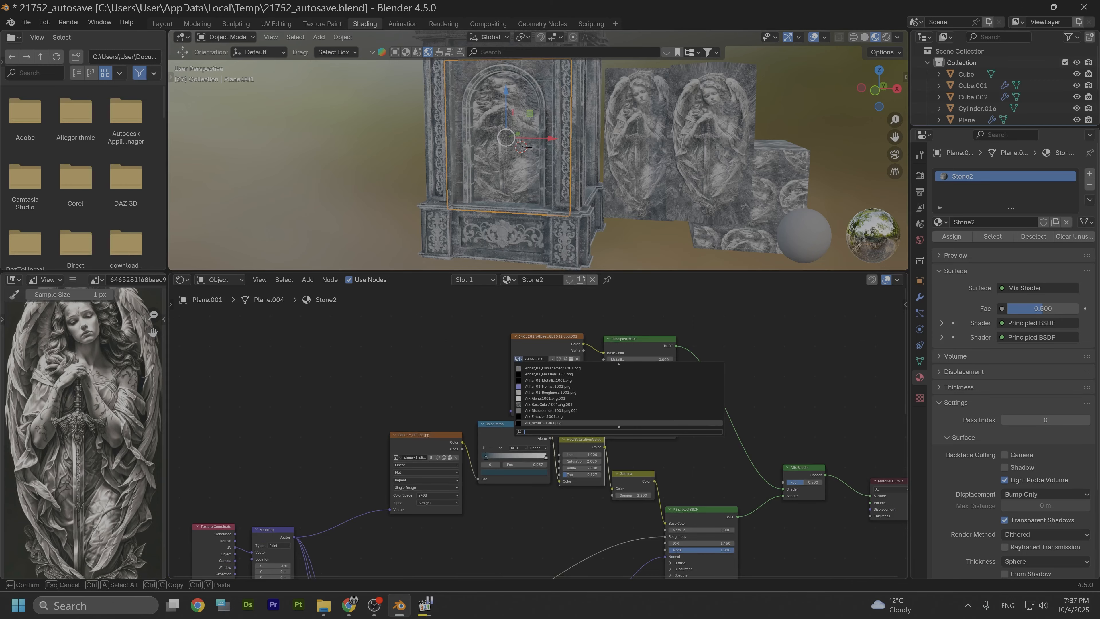
scroll(532, 416, up, 3)
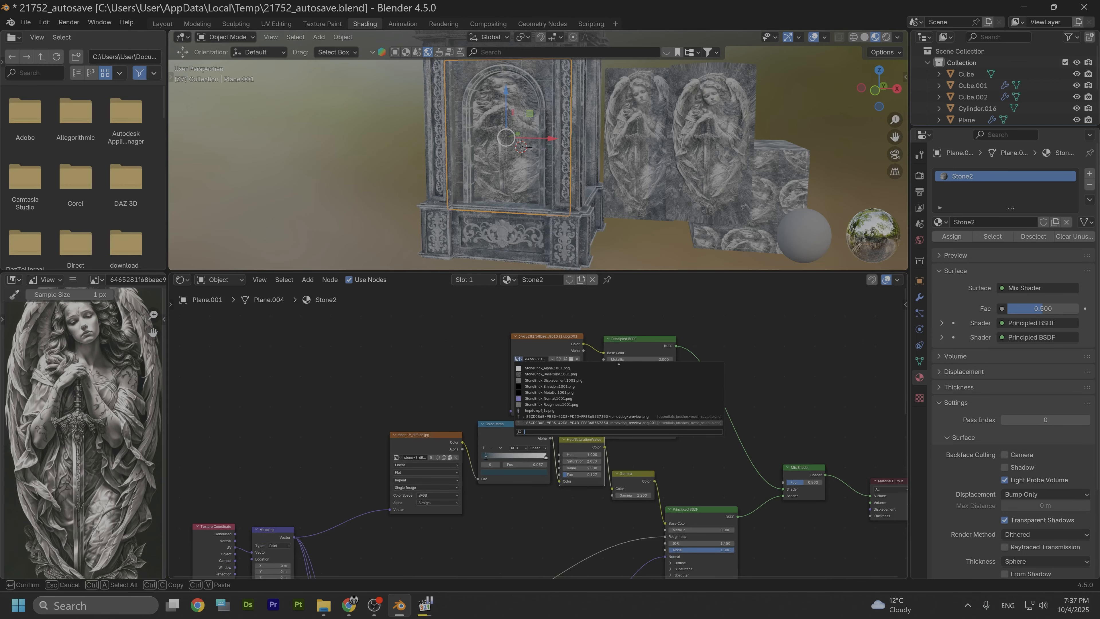
click(533, 422)
Step: Inspect the newly textured relief in the viewport from different angles
scroll(465, 242, up, 5)
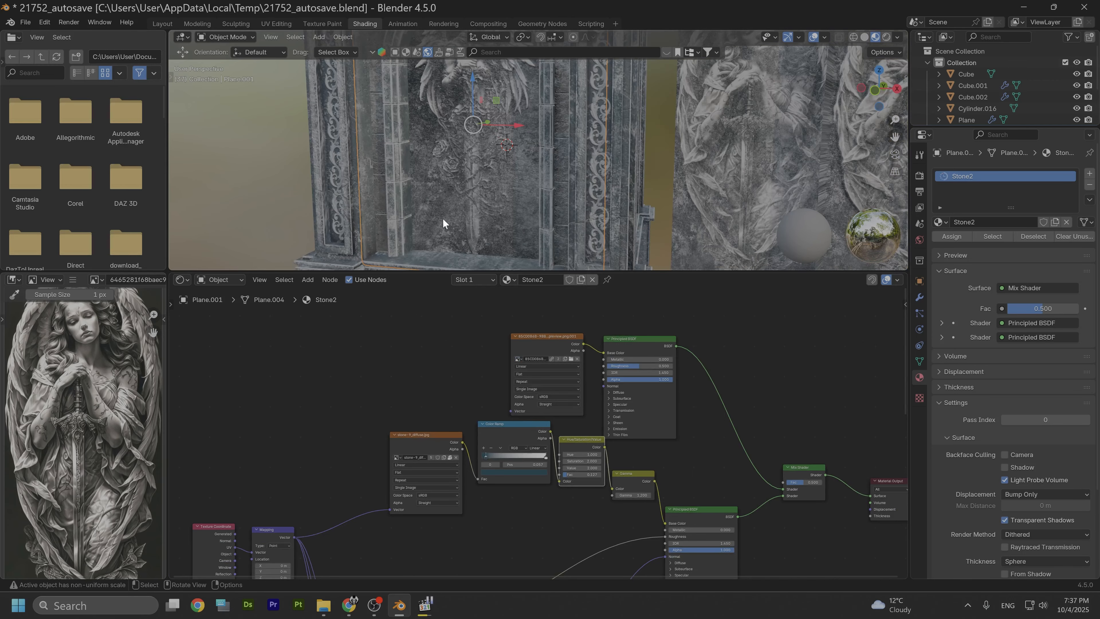
alt+drag(423, 204, 462, 151)
scroll(463, 195, down, 2)
alt+middle_drag(463, 150, 495, 211)
alt+drag(540, 202, 552, 200)
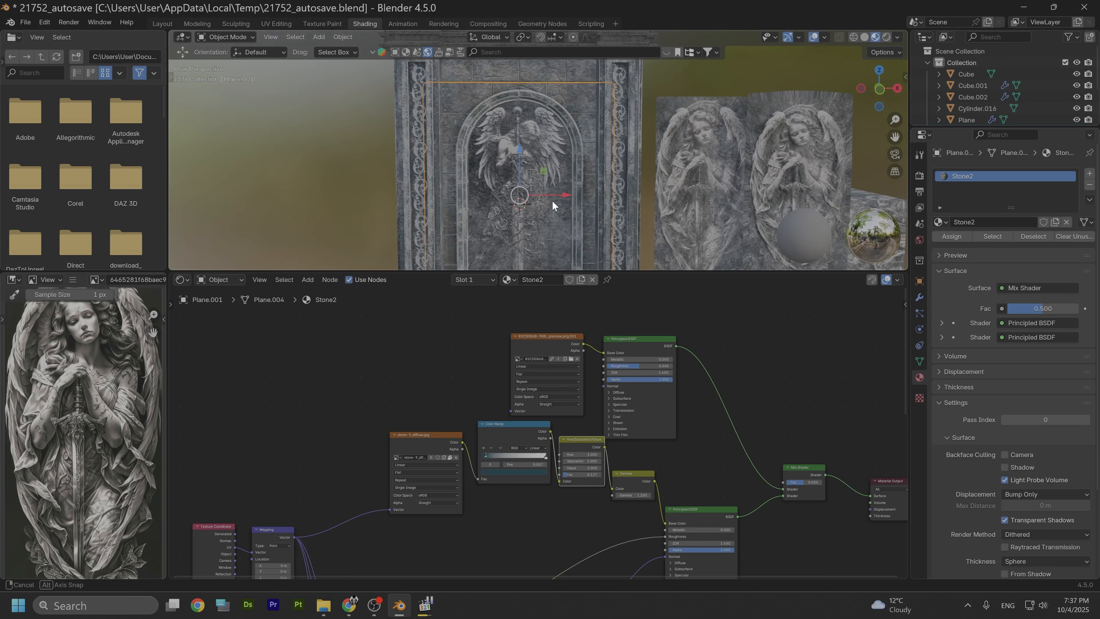
click(163, 23)
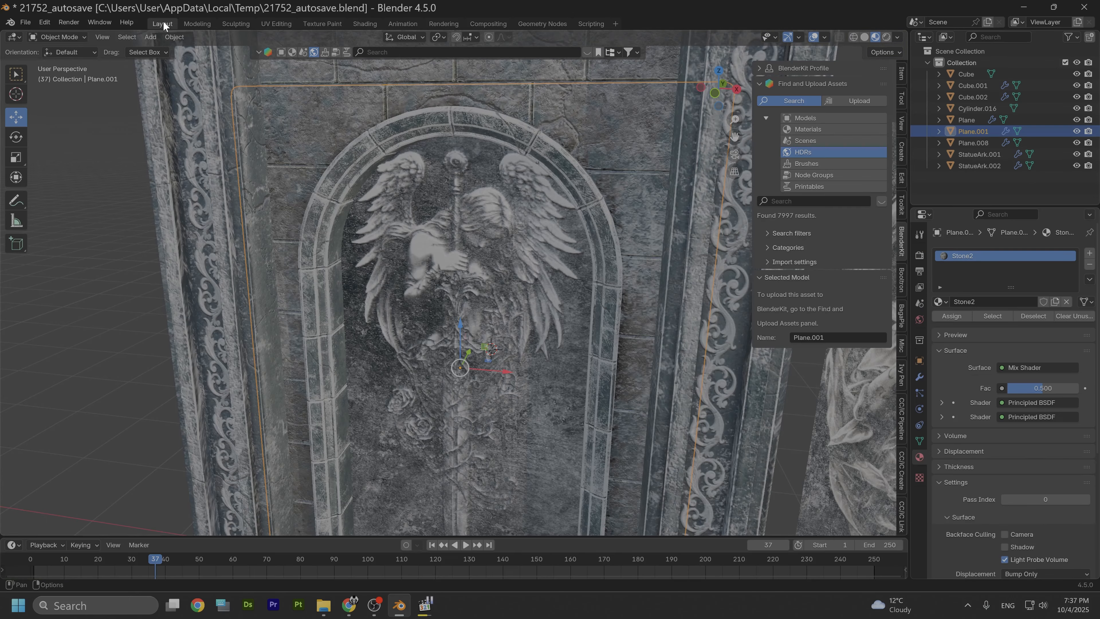
scroll(419, 290, down, 4)
alt+drag(419, 307, 458, 288)
scroll(453, 299, up, 4)
middle_drag(459, 288, 446, 264)
middle_drag(516, 301, 425, 322)
scroll(435, 336, up, 3)
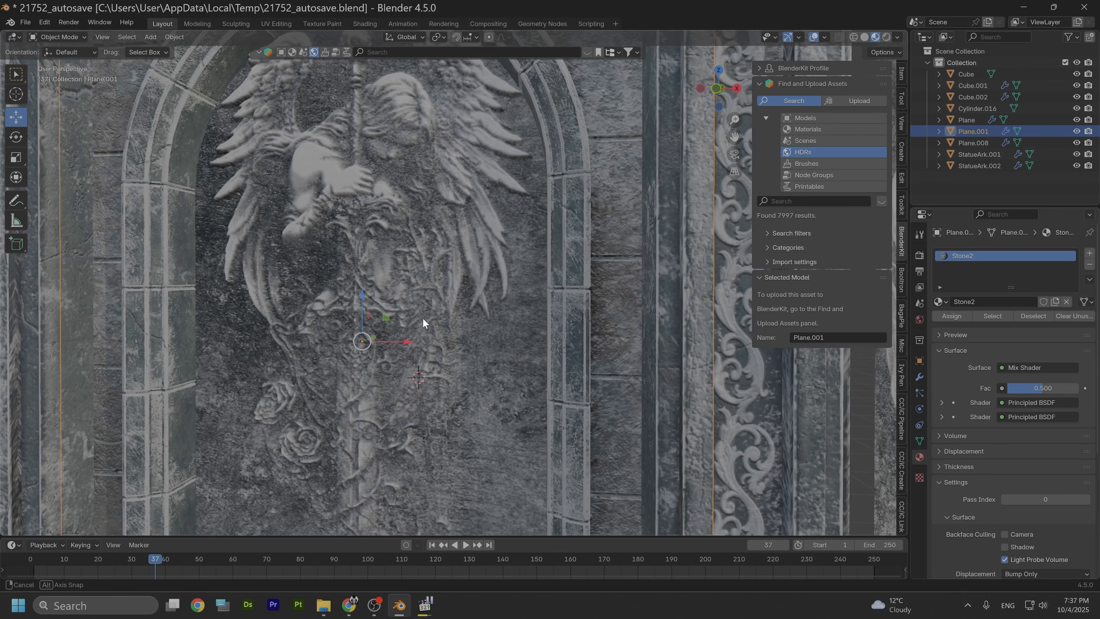
scroll(225, 301, down, 4)
mouse_move(262, 292)
middle_down()
mouse_move(281, 302)
mouse_move(265, 300)
middle_up()
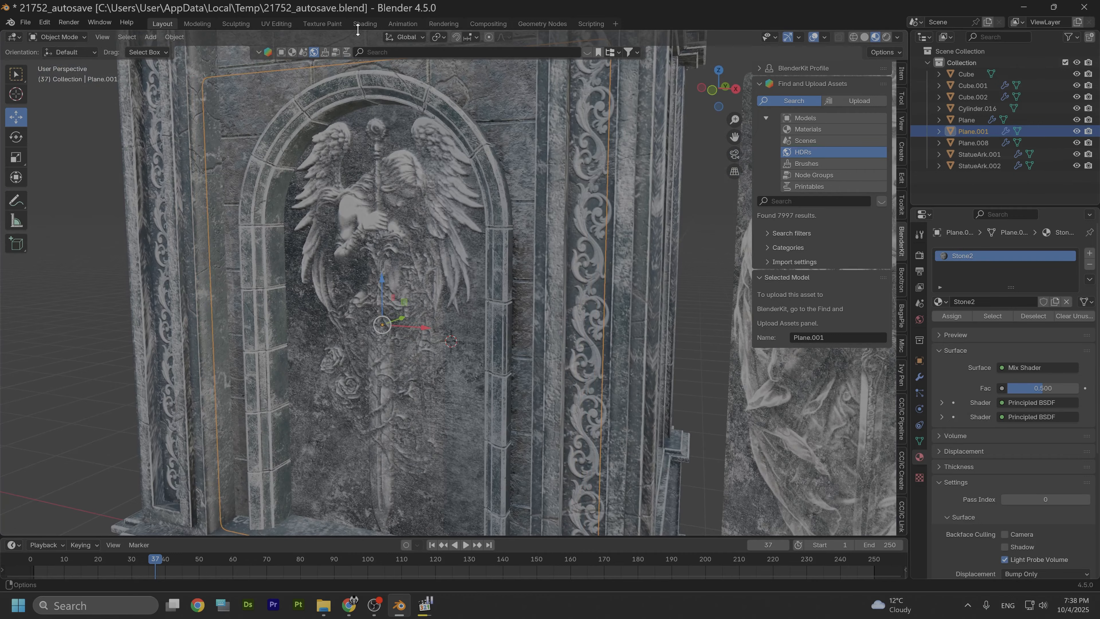
Step: Move the Color Ramp's black stop to about 0.039 and its white stop to about 0.71
click(365, 23)
scroll(407, 366, up, 3)
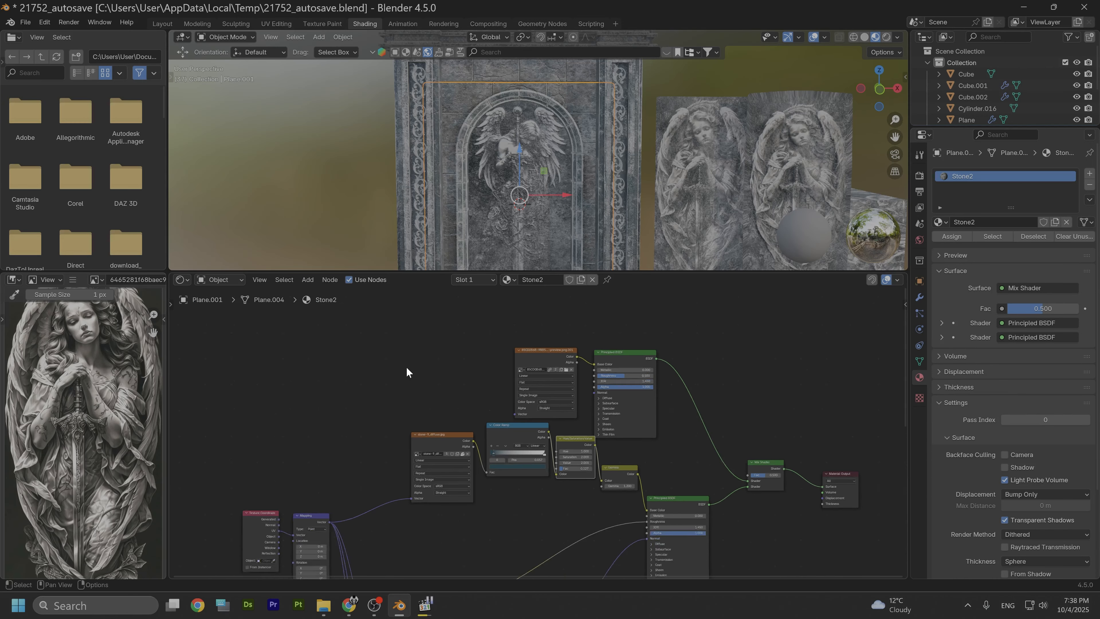
scroll(489, 425, up, 3)
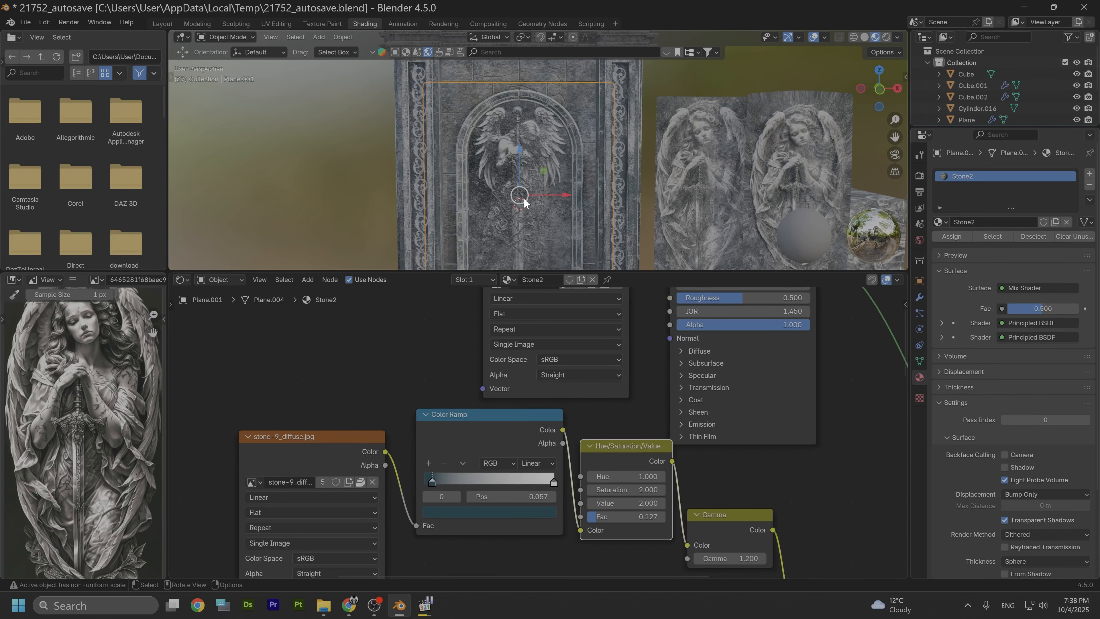
mouse_move(523, 197)
middle_down()
mouse_move(559, 189)
mouse_move(522, 198)
middle_up()
scroll(521, 199, up, 5)
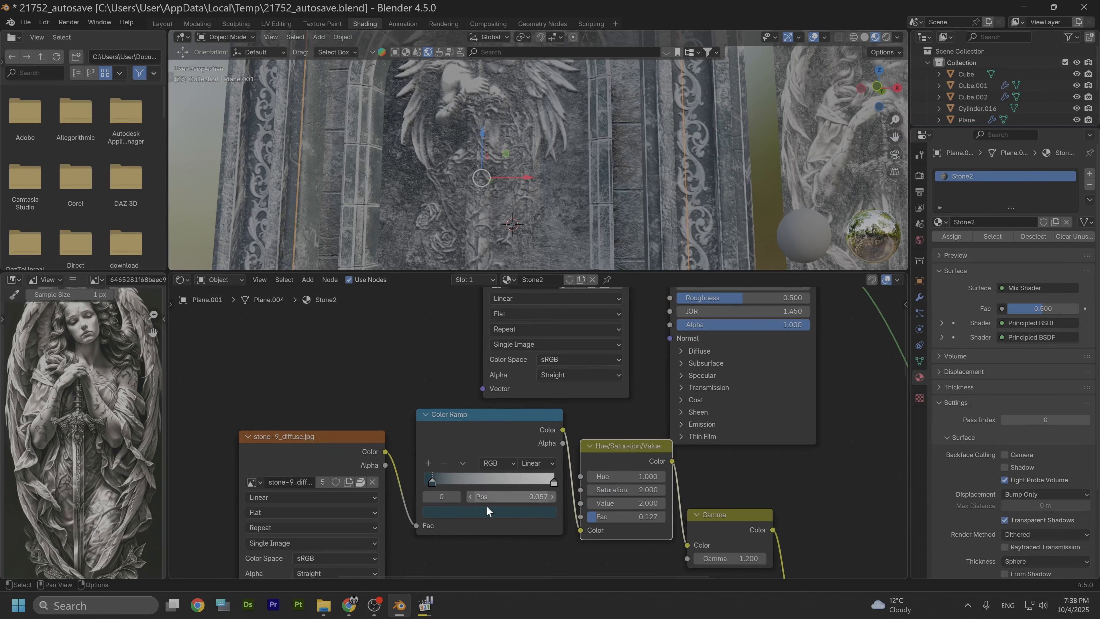
mouse_move(434, 484)
mouse_down()
mouse_move(462, 480)
mouse_move(433, 477)
mouse_up()
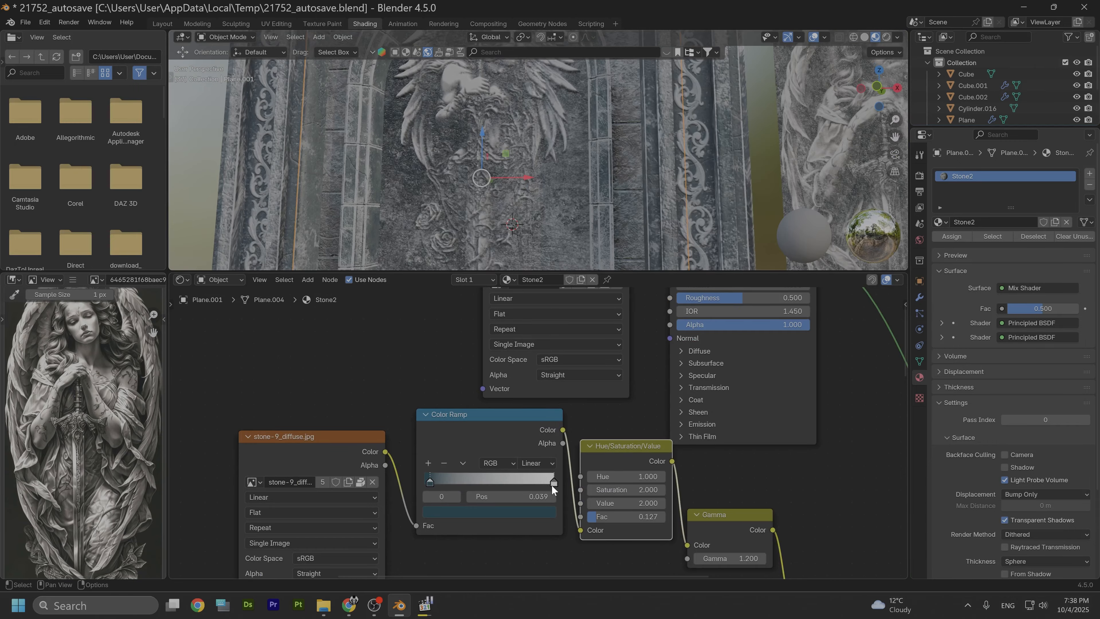
drag(552, 485, 500, 482)
Step: Tint the Color Ramp's selected stop a pale cyan, hue about 0.489 and saturation about 0.434
scroll(408, 345, down, 2)
middle_drag(416, 349, 460, 375)
drag(509, 439, 520, 439)
click(516, 525)
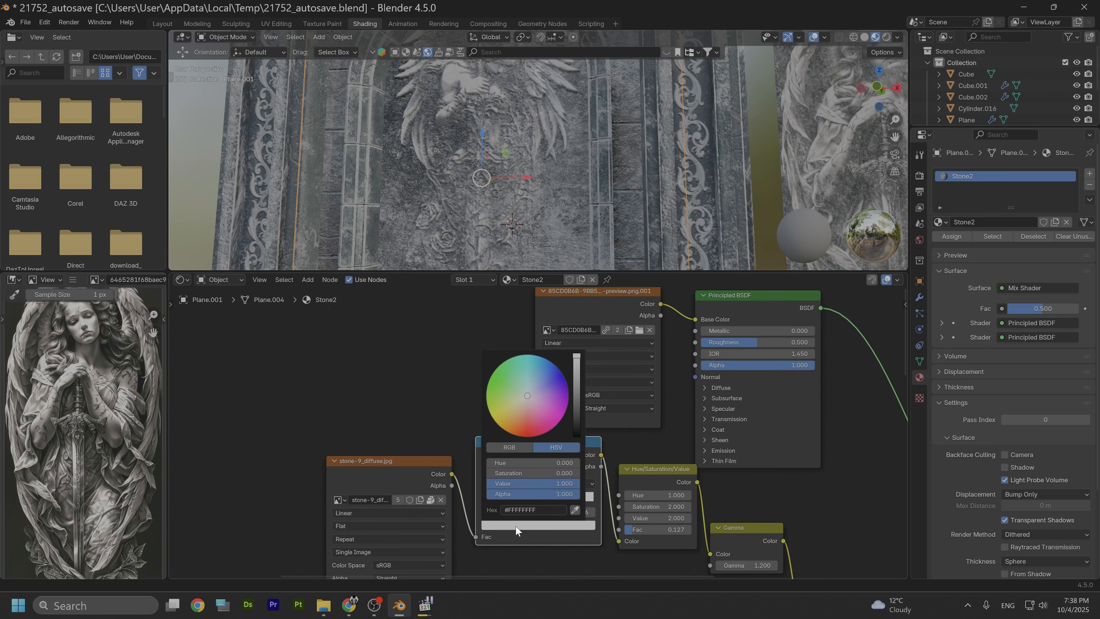
drag(526, 398, 527, 385)
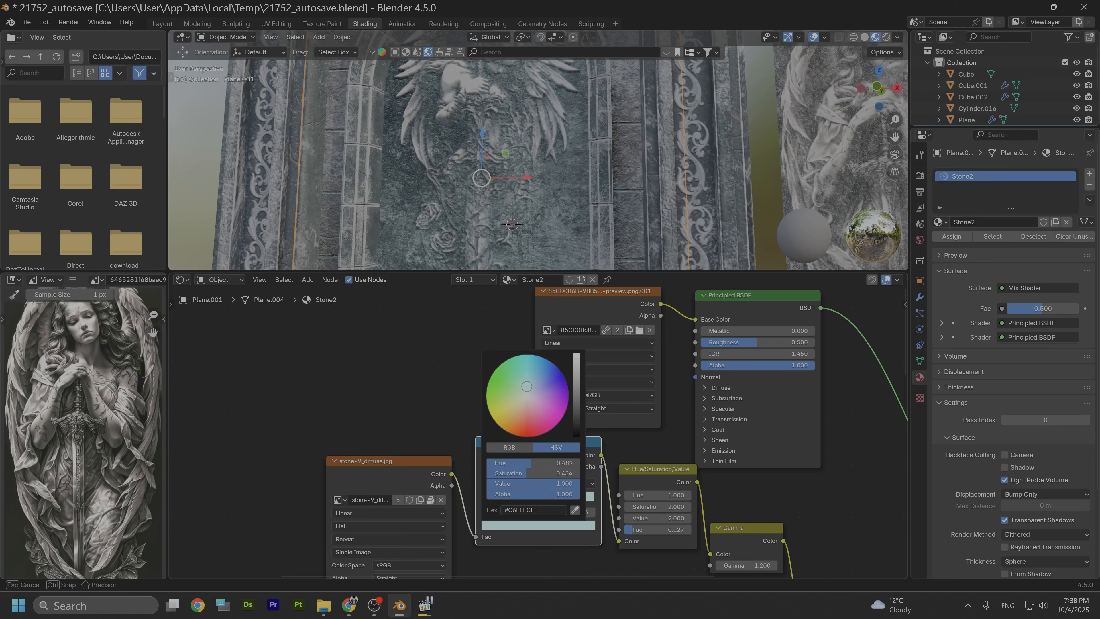
drag(525, 386, 525, 387)
Step: Inspect the tinted relief in the viewport and the node setup
middle_drag(478, 179, 522, 206)
scroll(512, 482, down, 8)
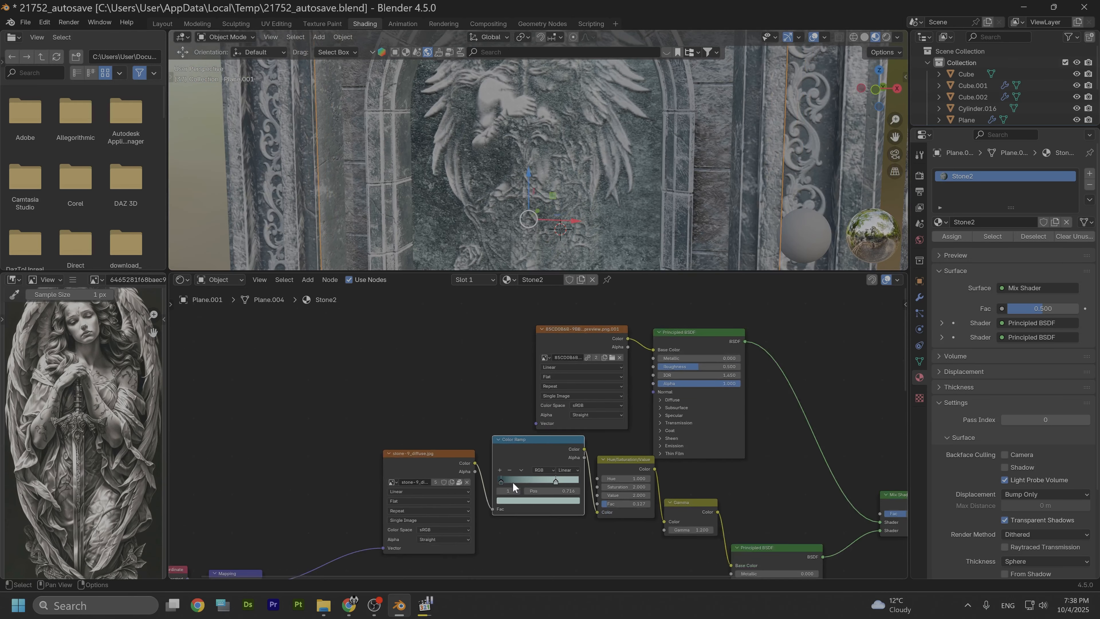
middle_drag(490, 545, 474, 412)
scroll(492, 501, down, 3)
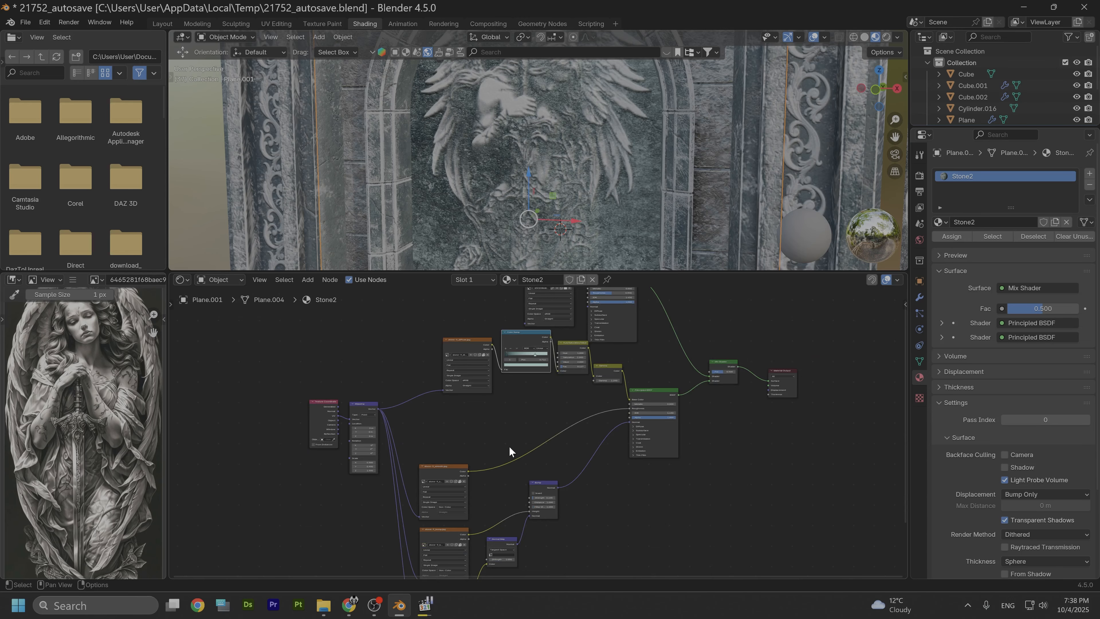
scroll(509, 451, up, 3)
middle_drag(561, 398, 530, 492)
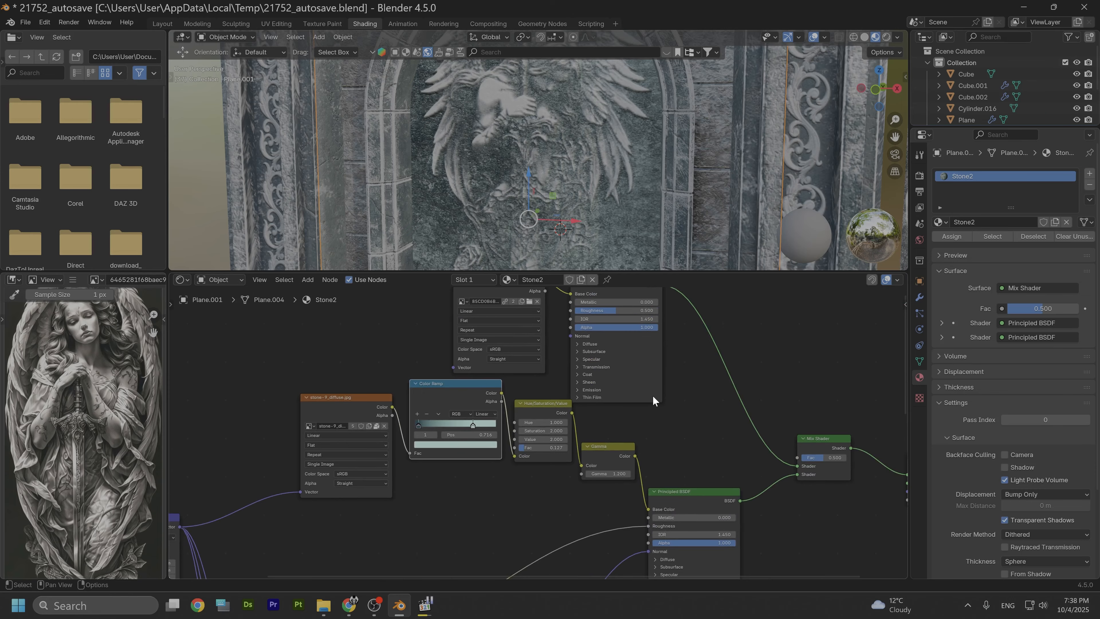
middle_drag(654, 399, 629, 457)
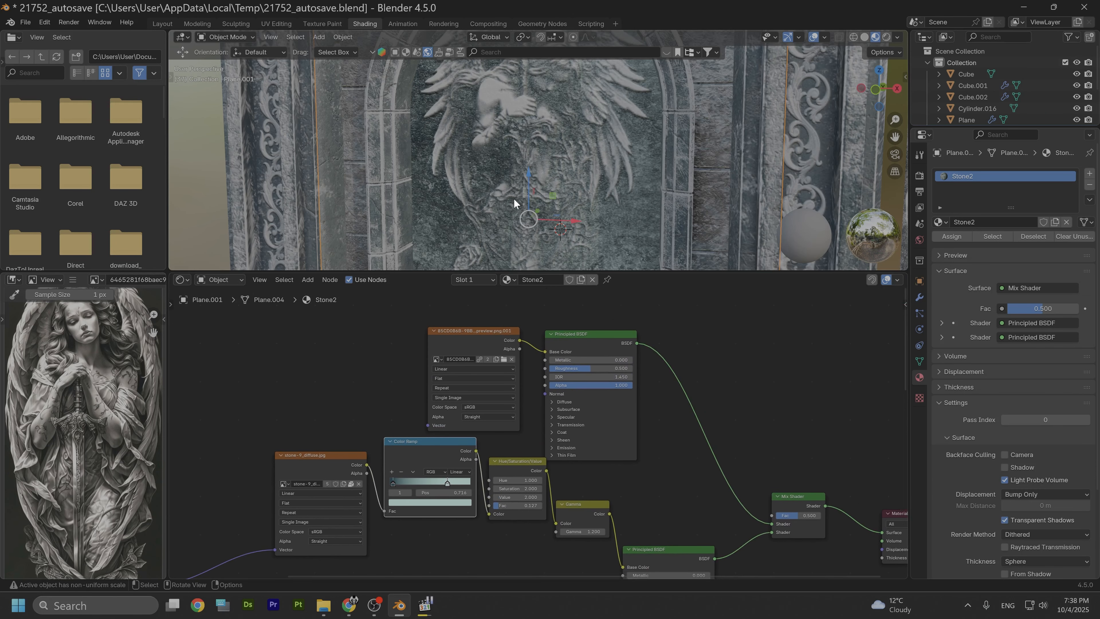
scroll(516, 197, down, 5)
middle_drag(542, 203, 500, 218)
scroll(499, 218, up, 5)
Step: Change the Color Ramp stop's color to a darker, slightly bluer pale blue
click(433, 503)
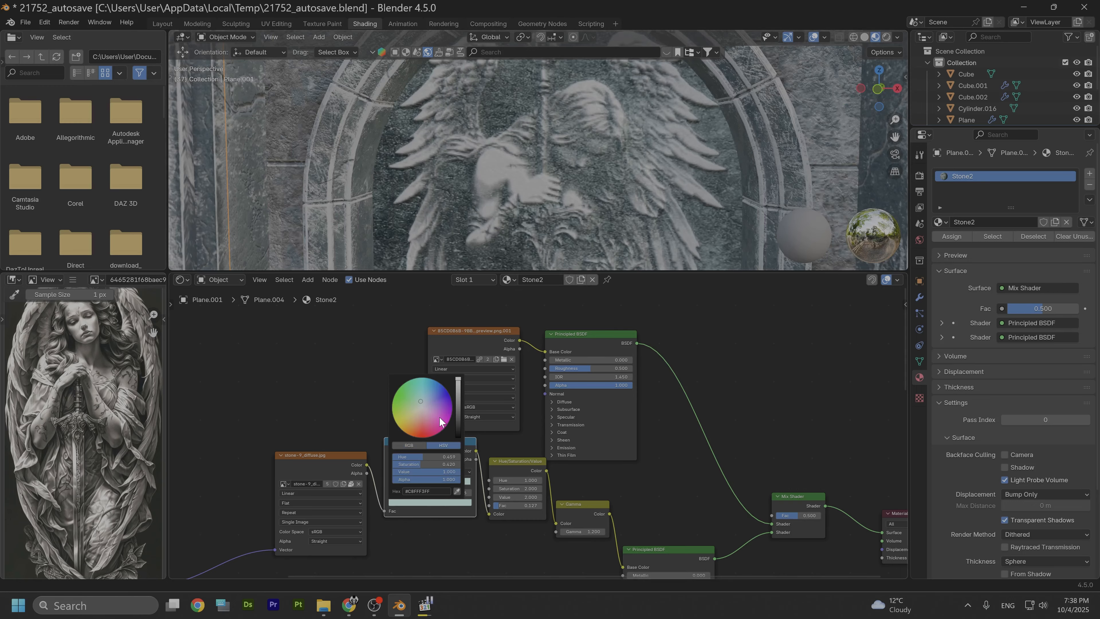
drag(458, 379, 421, 402)
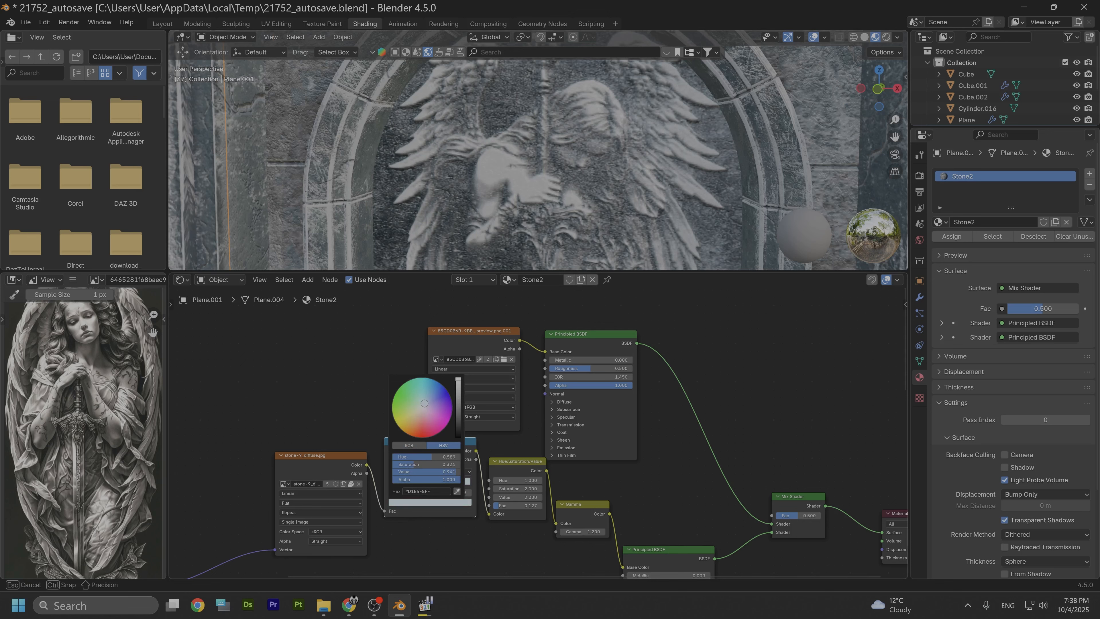
drag(425, 403, 424, 403)
scroll(483, 206, down, 6)
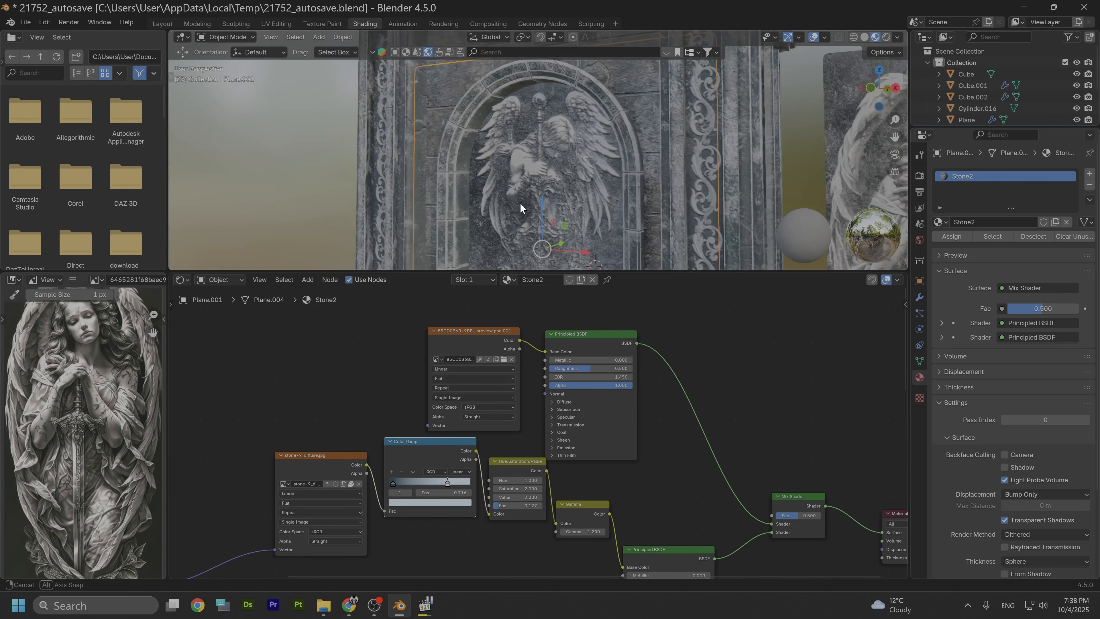
Step: Add a point light in the scene in front of the arch's angel relief
click(163, 24)
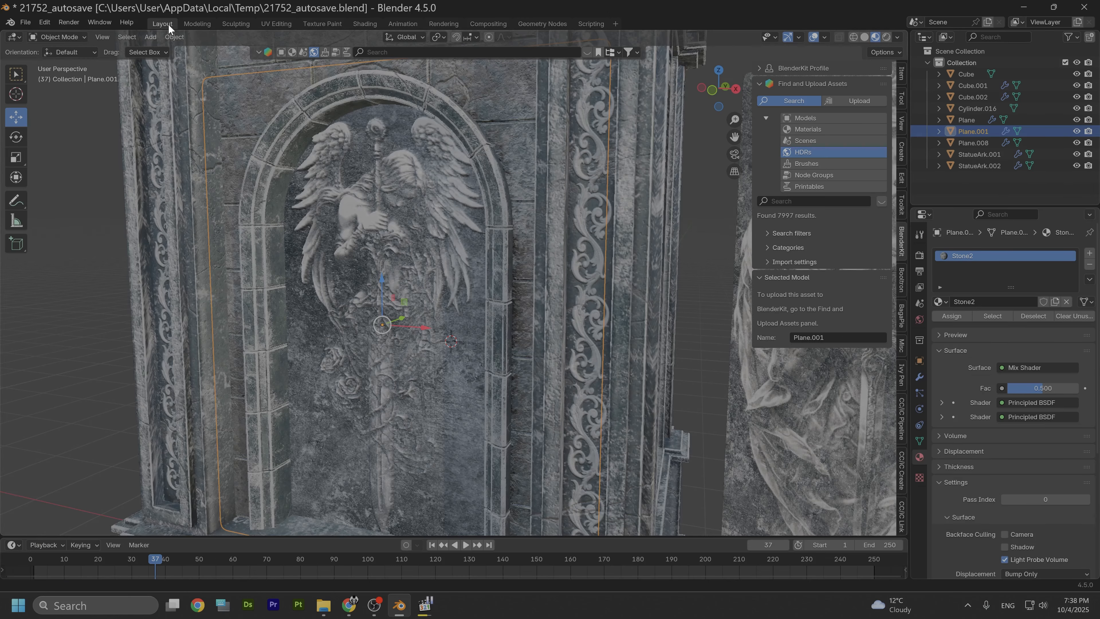
scroll(407, 273, up, 2)
scroll(418, 275, down, 5)
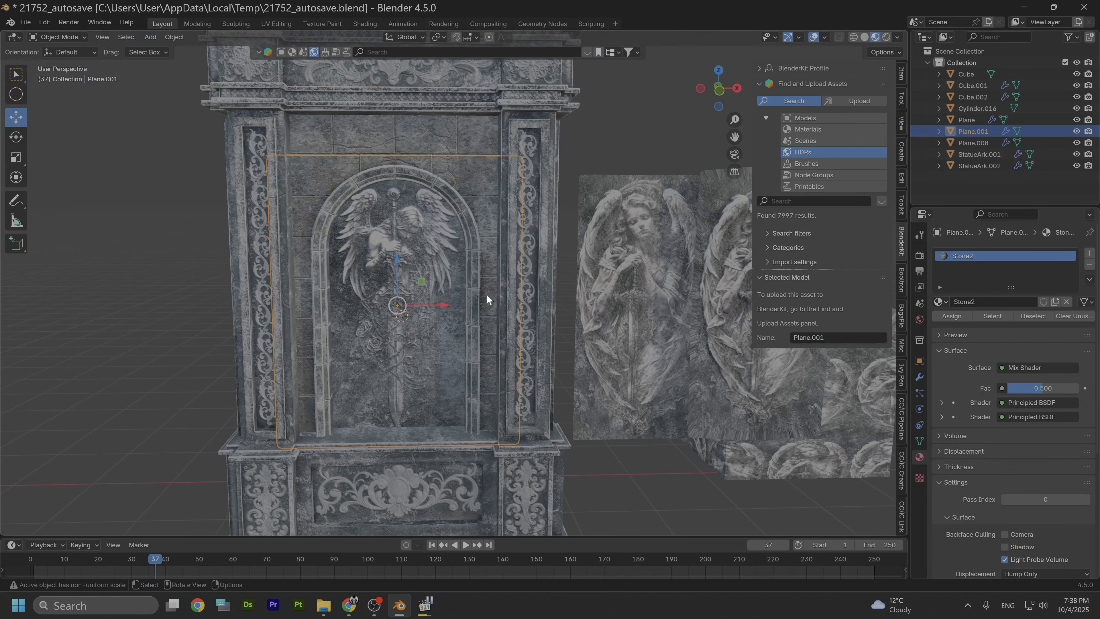
click(575, 140)
middle_drag(566, 184, 387, 345)
scroll(350, 364, up, 1)
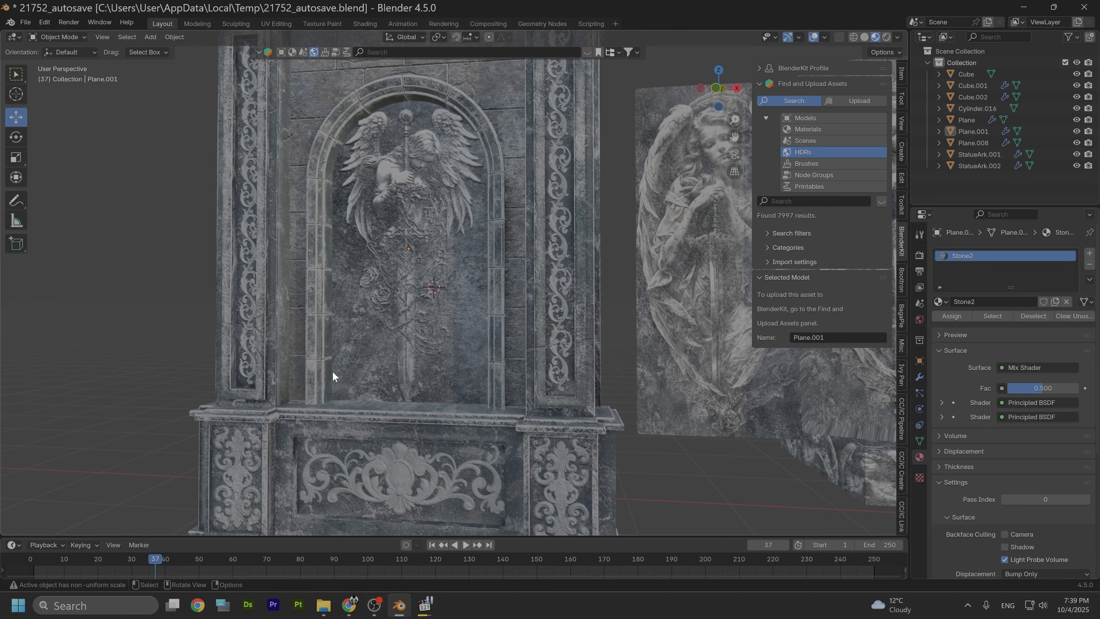
key(shift+a)
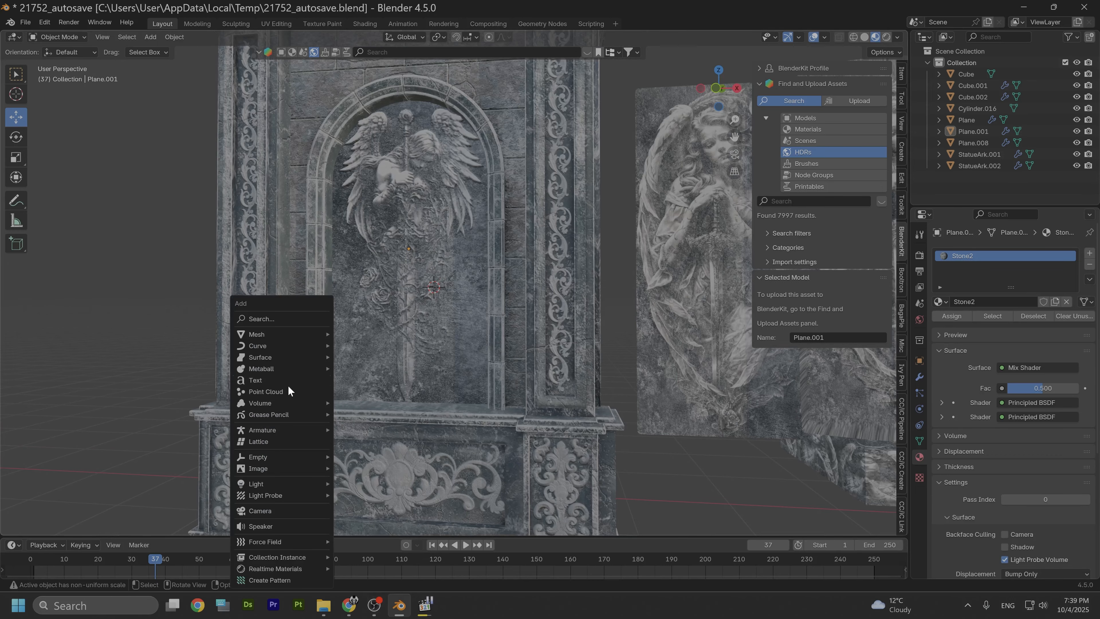
mouse_move(274, 484)
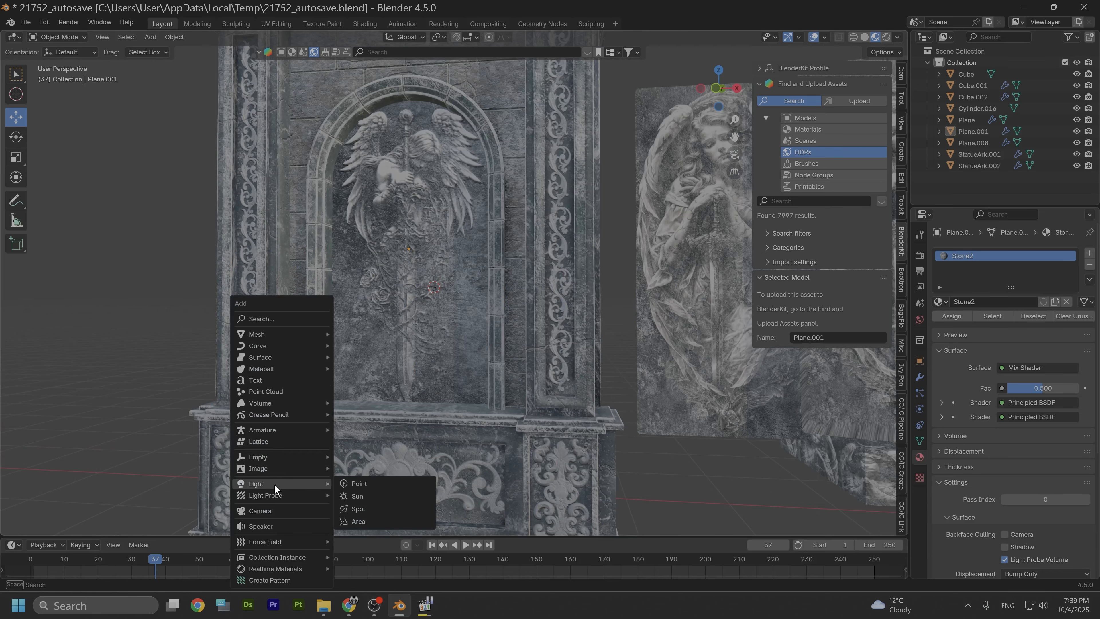
click(371, 484)
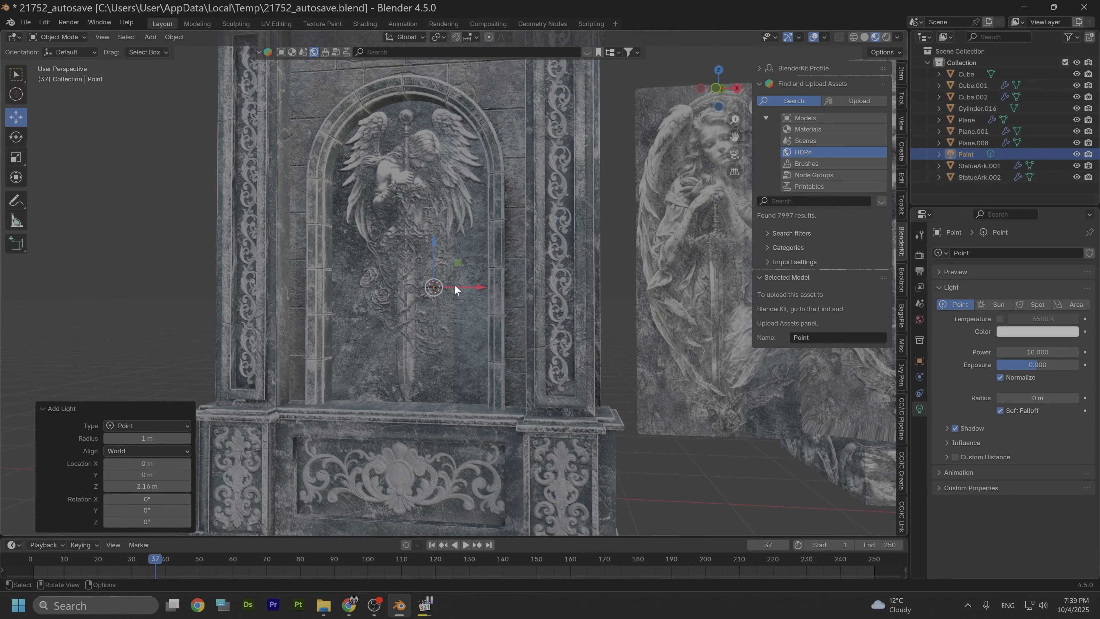
Step: Move the point light about 2.1 m along the negative Y axis, out in front of the relief
middle_drag(492, 273, 451, 281)
key(g)
key(y)
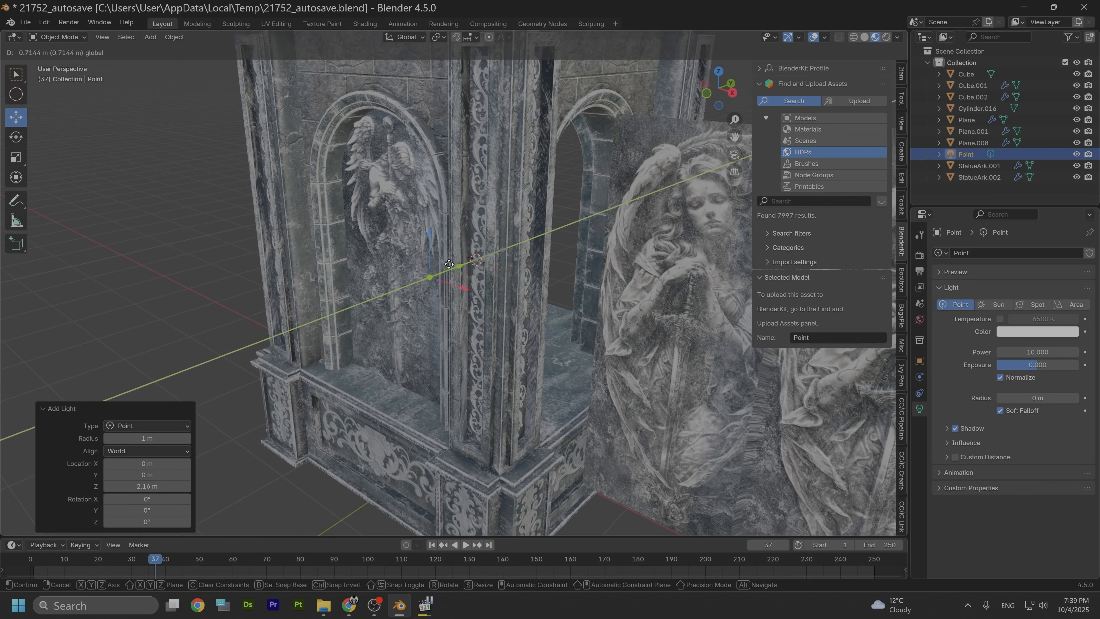
click(342, 310)
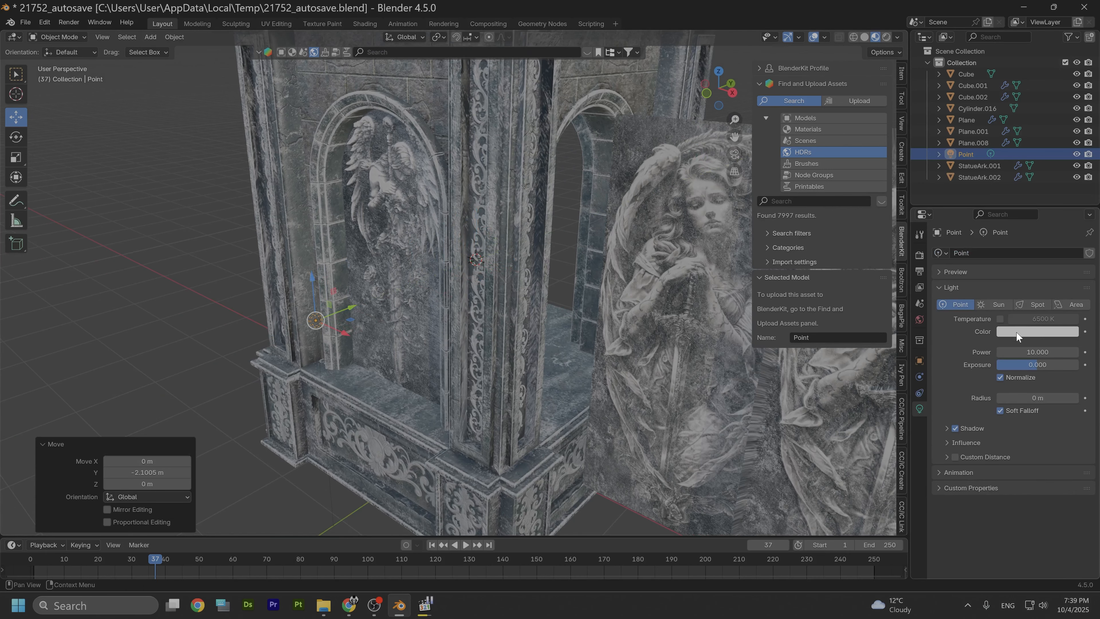
Step: Move the point light about 0.69 m along negative X and lower it about 0.57 m along Z
middle_drag(710, 420, 581, 345)
key(g)
key(x)
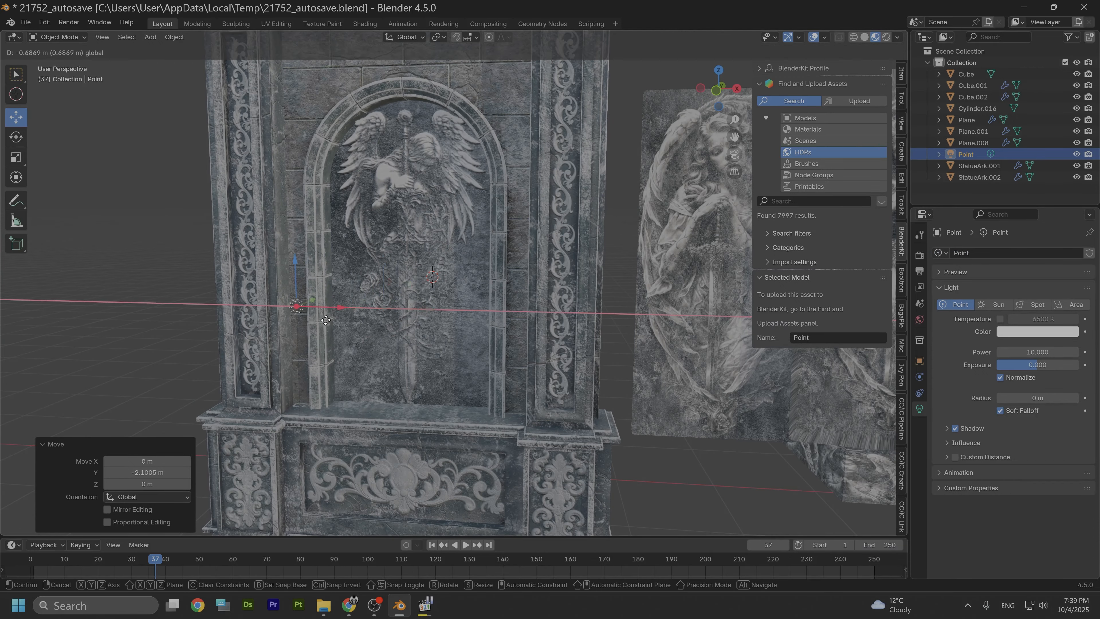
click(299, 304)
key(g)
key(z)
click(298, 356)
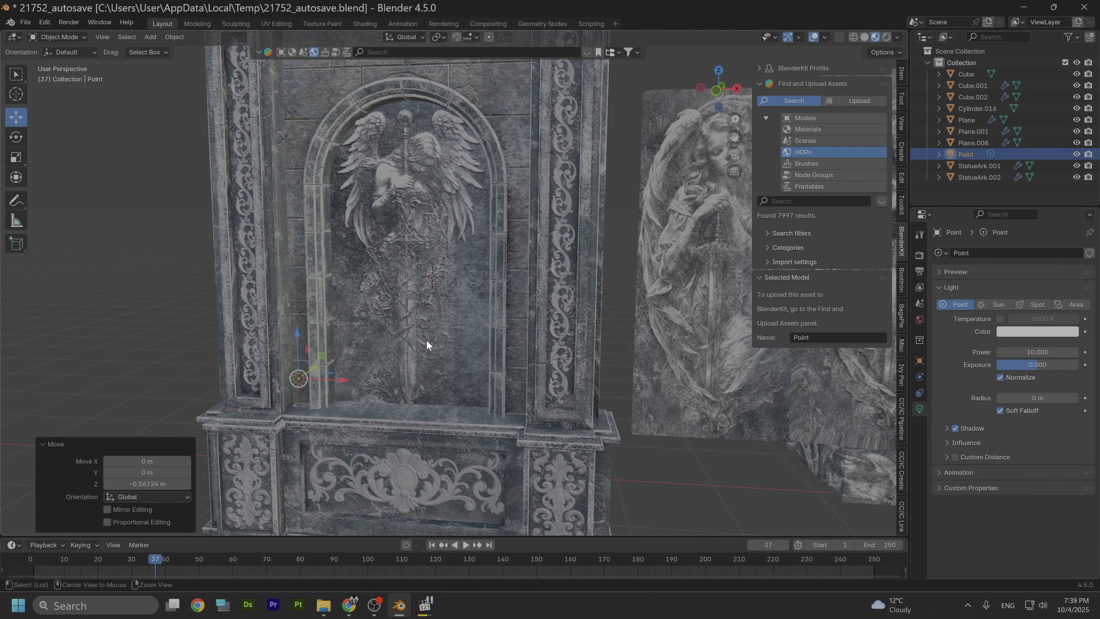